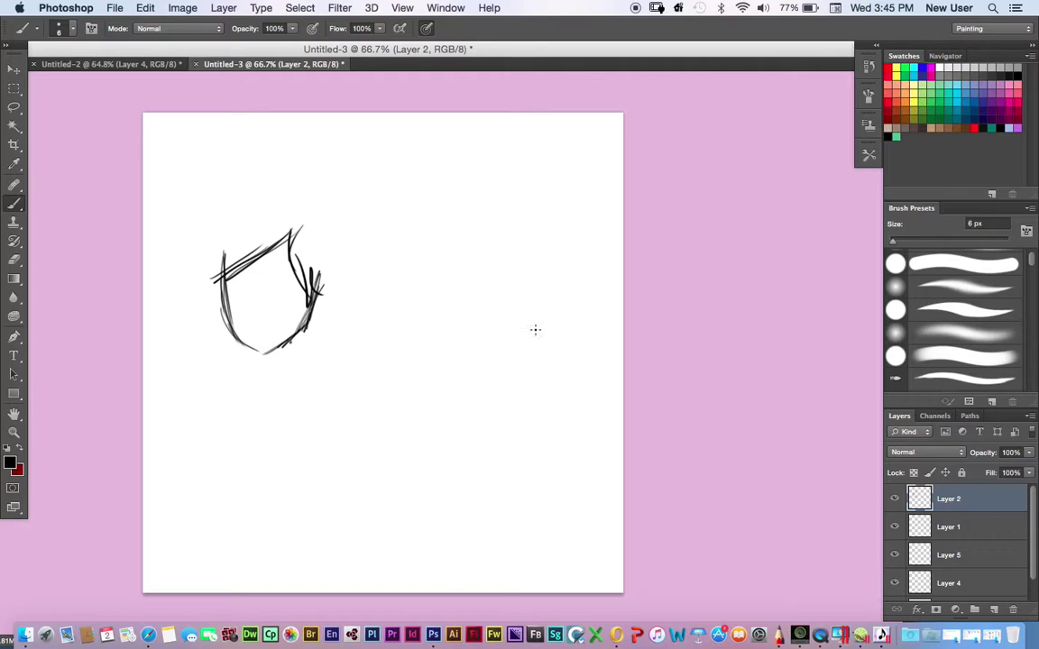
Delete Layer 2, which holds the rough black head sketch
click(983, 529)
click(1002, 498)
key(BackSpace)
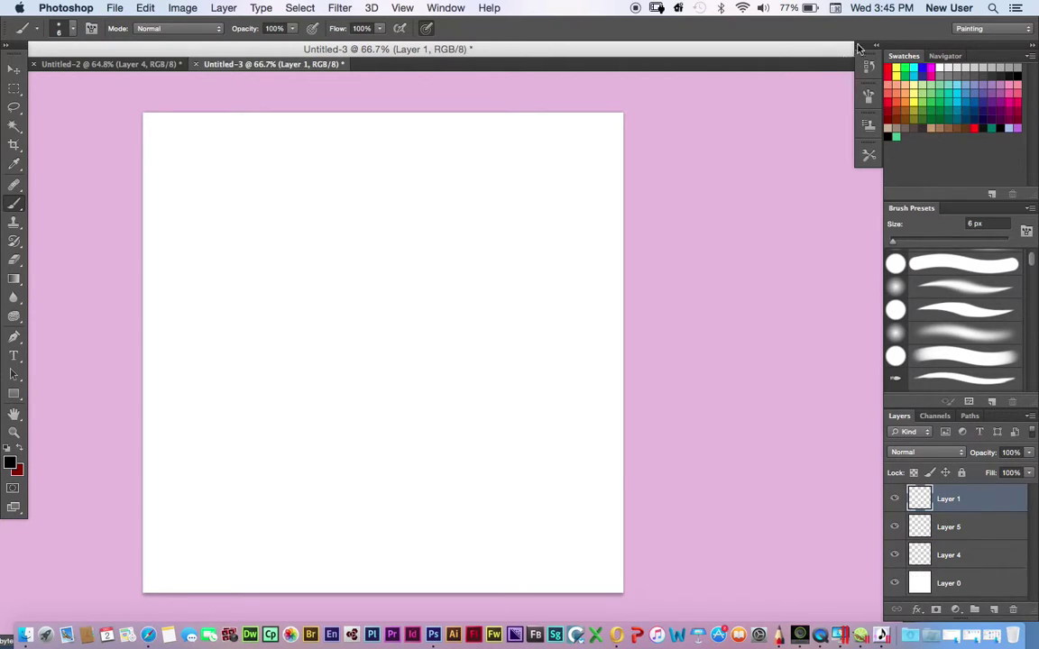
Draw the pointed face, swept bangs and outer hair outline on Layer 1 with a 12 px purple brush
click(998, 105)
drag(896, 242, 898, 242)
mouse_move(220, 211)
mouse_down()
mouse_move(228, 270)
mouse_move(308, 322)
mouse_move(274, 327)
mouse_move(354, 268)
mouse_up()
mouse_move(217, 210)
mouse_down()
mouse_move(319, 179)
mouse_move(285, 210)
mouse_move(336, 199)
mouse_move(325, 264)
mouse_up()
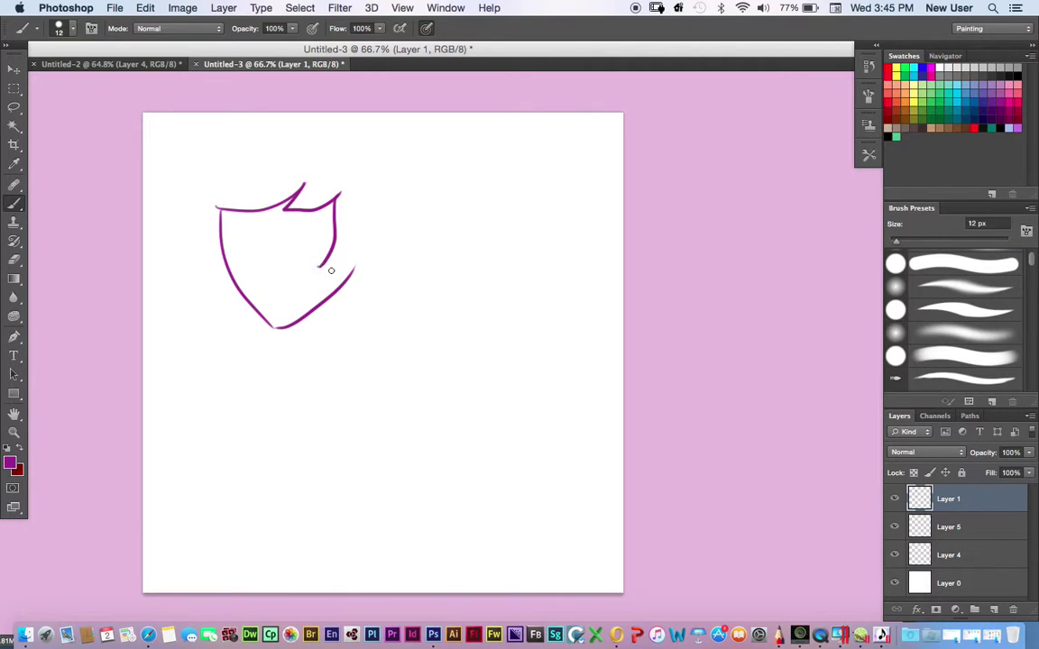
mouse_move(234, 168)
mouse_down()
mouse_move(195, 232)
mouse_move(197, 281)
mouse_move(242, 325)
mouse_up()
mouse_move(229, 169)
mouse_down()
mouse_move(270, 143)
mouse_move(266, 157)
mouse_move(377, 189)
mouse_move(354, 183)
mouse_move(362, 317)
mouse_up()
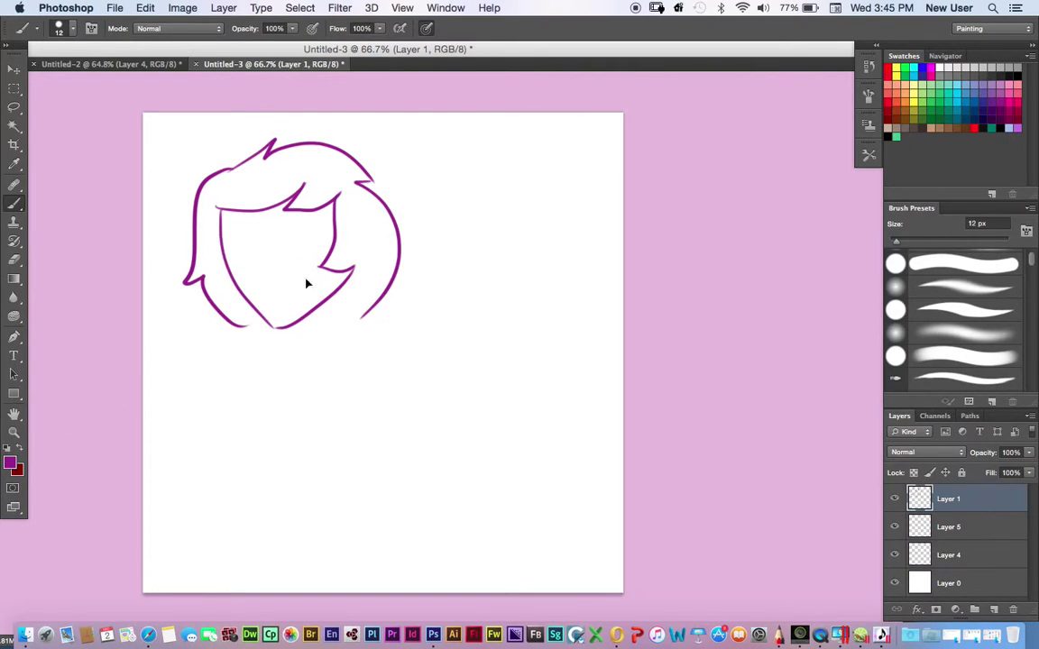
Shift the head toward the middle of the canvas and draw the purple body, four legs and raised bushy tail
drag(307, 284, 365, 300)
drag(333, 342, 326, 380)
mouse_move(368, 327)
mouse_down()
mouse_move(404, 364)
mouse_move(456, 356)
mouse_move(480, 406)
mouse_up()
mouse_move(327, 394)
mouse_down()
mouse_move(364, 511)
mouse_move(356, 533)
mouse_move(382, 531)
mouse_move(378, 442)
mouse_move(325, 410)
mouse_move(347, 527)
mouse_up()
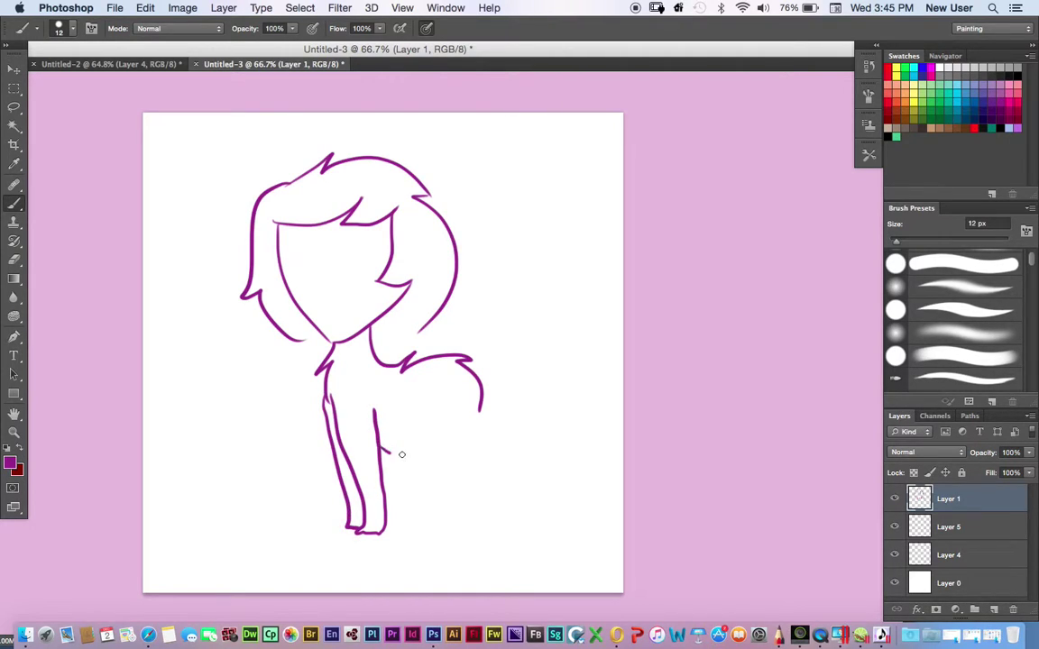
mouse_move(418, 398)
mouse_down()
mouse_move(438, 457)
mouse_move(426, 530)
mouse_move(443, 528)
mouse_move(477, 447)
mouse_up()
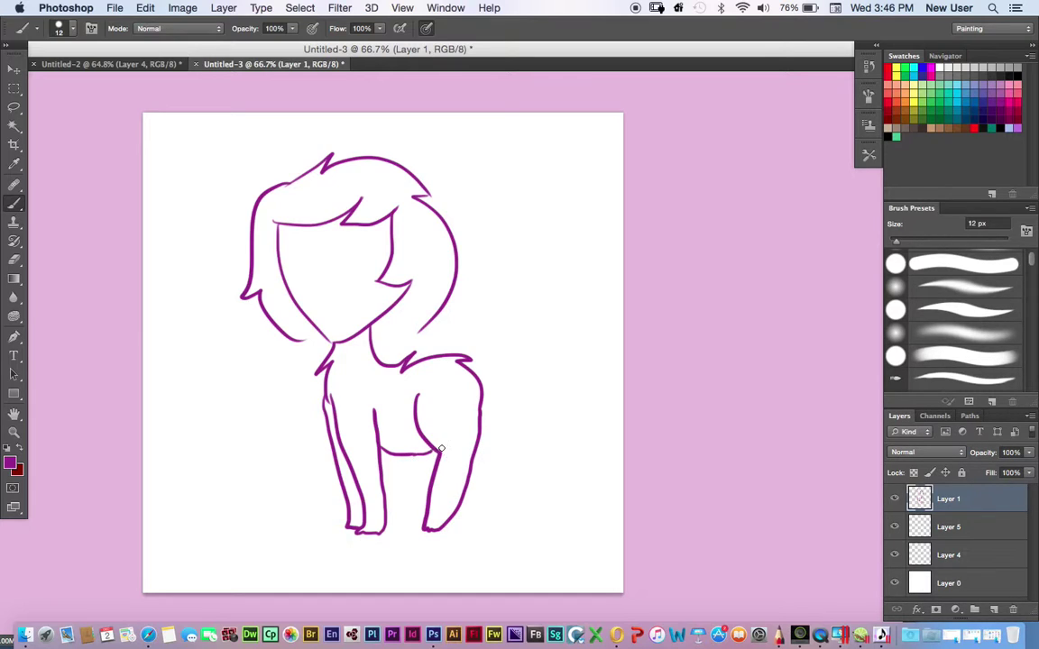
drag(417, 453, 413, 505)
mouse_move(465, 359)
mouse_down()
mouse_move(474, 304)
mouse_move(559, 188)
mouse_move(523, 201)
mouse_move(547, 153)
mouse_move(560, 180)
mouse_move(541, 257)
mouse_move(561, 256)
mouse_move(509, 344)
mouse_move(514, 362)
mouse_move(485, 388)
mouse_up()
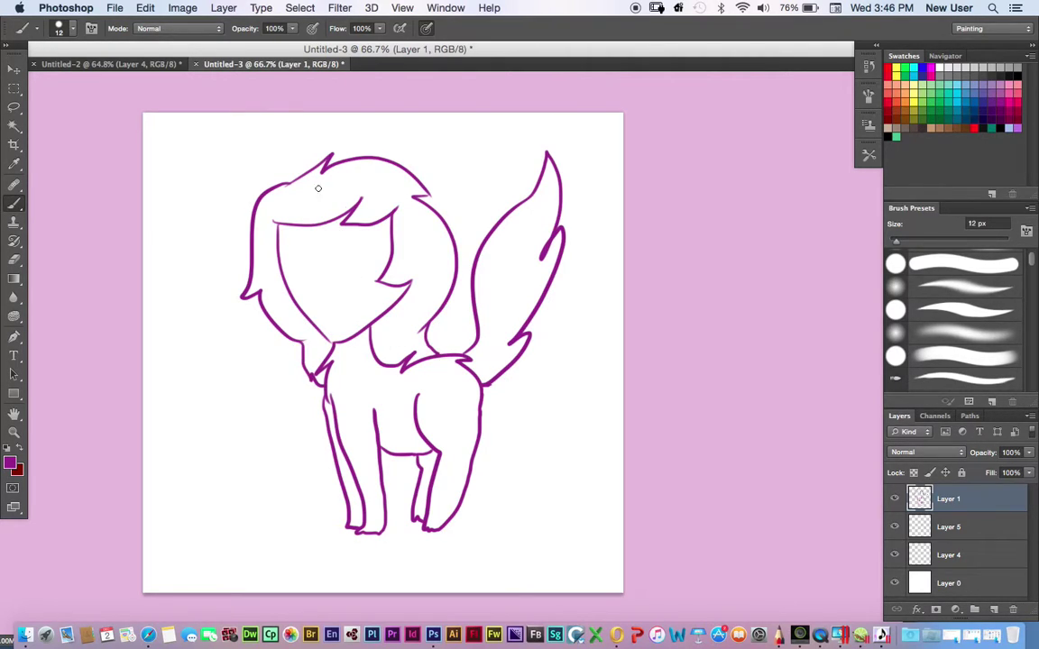
Add a curled antenna, eyes with lashes, nose and mouth in purple, and move the whole drawing down the canvas
drag(286, 184, 234, 179)
drag(337, 268, 342, 269)
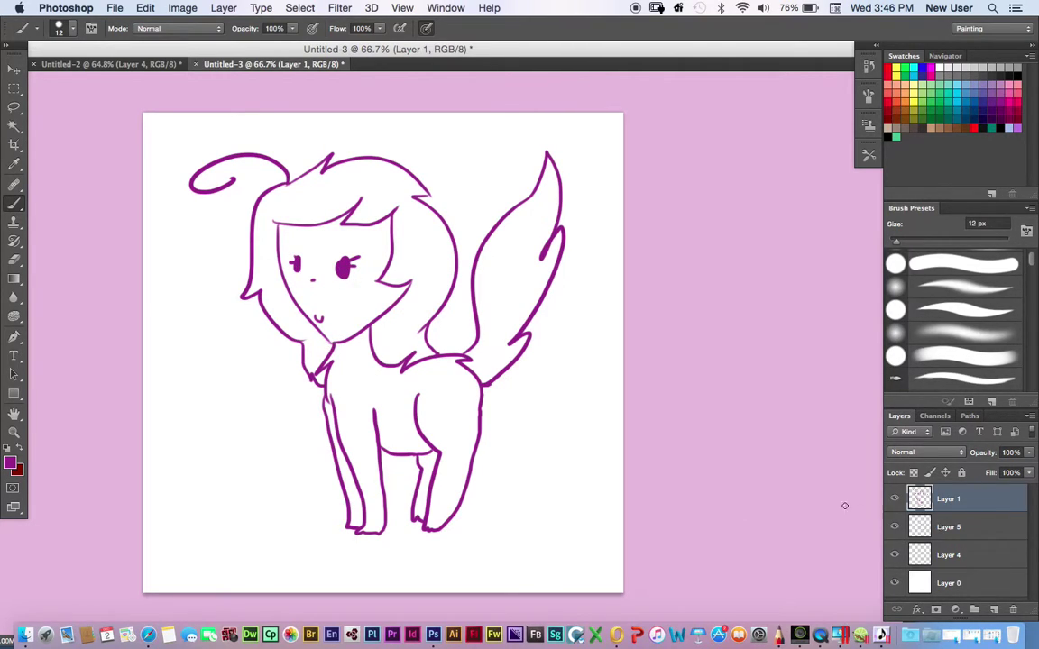
mouse_move(388, 394)
mouse_down()
mouse_move(351, 438)
mouse_move(389, 464)
mouse_up()
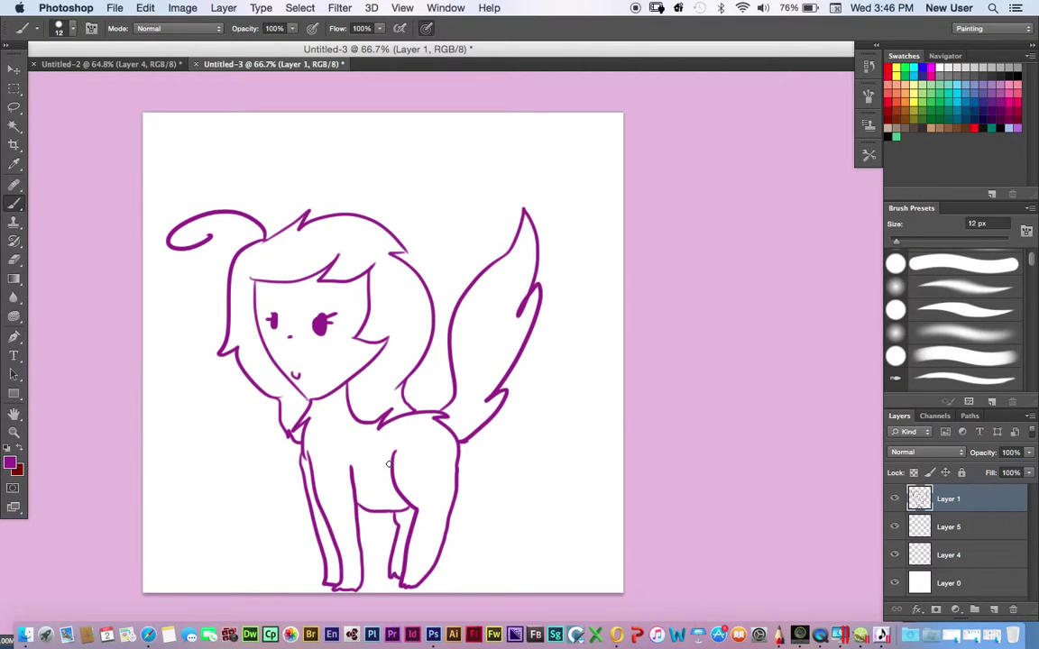
Paint the face, neck, body and legs pale lavender blue on Layer 5 with a 68 px brush
click(969, 532)
click(20, 458)
click(10, 464)
drag(316, 466, 311, 409)
click(143, 368)
click(309, 432)
click(450, 359)
key(b)
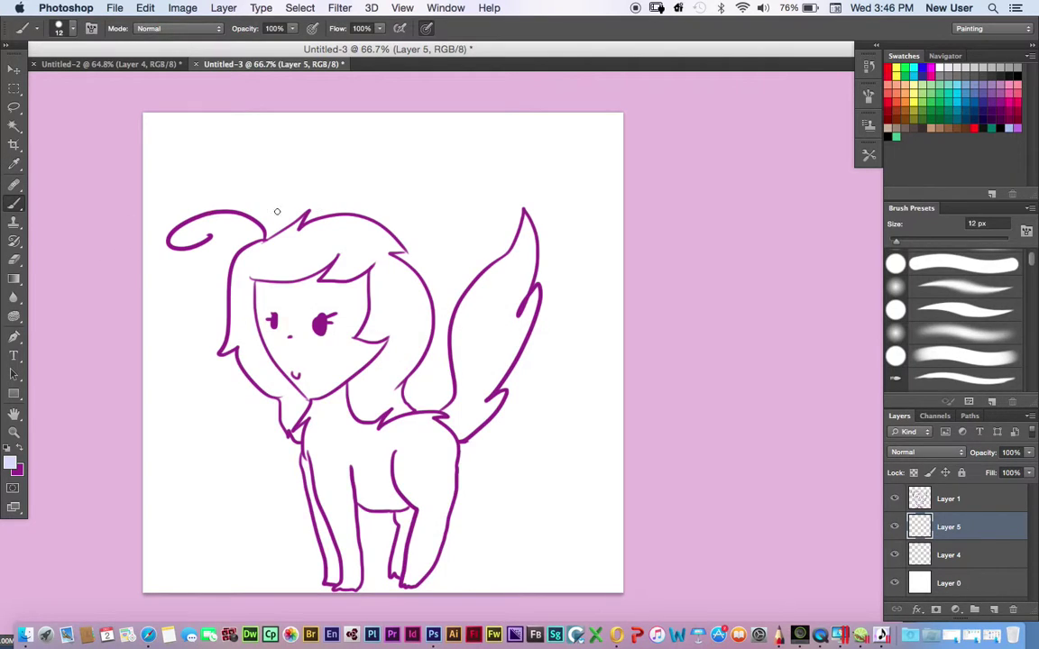
drag(897, 244, 928, 241)
mouse_move(283, 328)
mouse_down()
mouse_move(309, 357)
mouse_move(324, 386)
mouse_move(299, 369)
mouse_move(315, 396)
mouse_move(258, 297)
mouse_move(308, 297)
mouse_move(328, 282)
mouse_move(247, 289)
mouse_move(298, 310)
mouse_move(280, 331)
mouse_move(340, 274)
mouse_move(359, 283)
mouse_move(339, 340)
mouse_move(338, 366)
mouse_move(350, 367)
mouse_move(328, 425)
mouse_move(303, 425)
mouse_move(347, 579)
mouse_move(343, 521)
mouse_move(349, 578)
mouse_move(335, 574)
mouse_move(347, 569)
mouse_move(349, 585)
mouse_move(324, 468)
mouse_move(322, 519)
mouse_move(340, 505)
mouse_move(339, 396)
mouse_move(368, 491)
mouse_move(341, 530)
mouse_move(348, 556)
mouse_move(368, 500)
mouse_move(415, 495)
mouse_move(400, 565)
mouse_move(408, 553)
mouse_move(408, 575)
mouse_move(419, 564)
mouse_move(432, 424)
mouse_move(444, 451)
mouse_move(434, 425)
mouse_move(369, 437)
mouse_move(413, 431)
mouse_move(394, 455)
mouse_move(406, 462)
mouse_move(368, 399)
mouse_move(434, 457)
mouse_up()
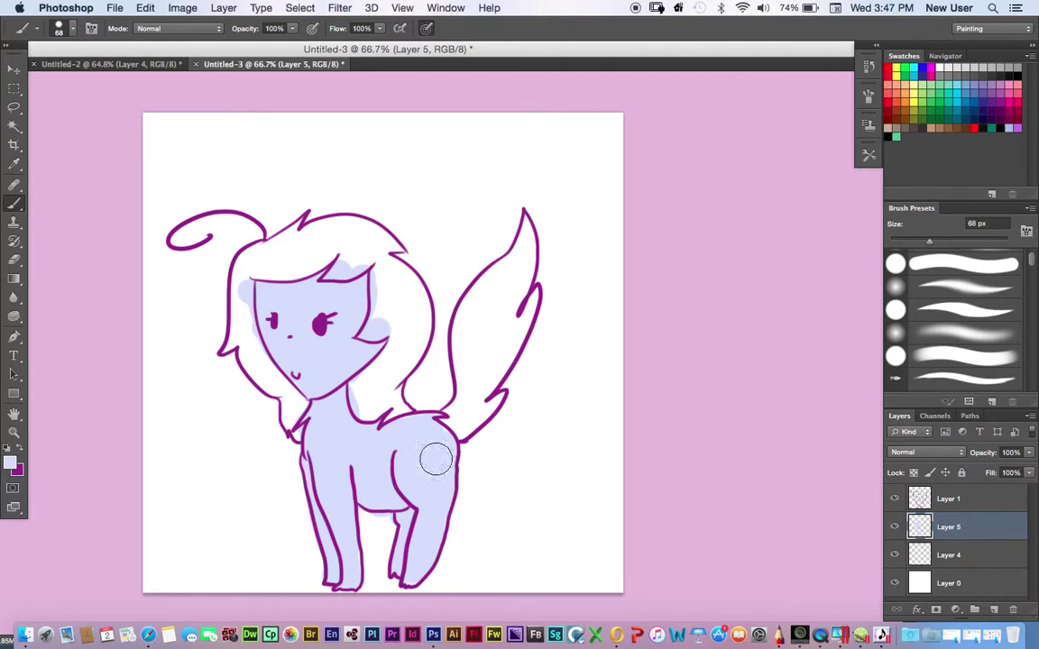
Select the hair area from the Layer 1 line art, clear the blue spill inside it on Layer 5, and deselect
click(919, 501)
click(15, 125)
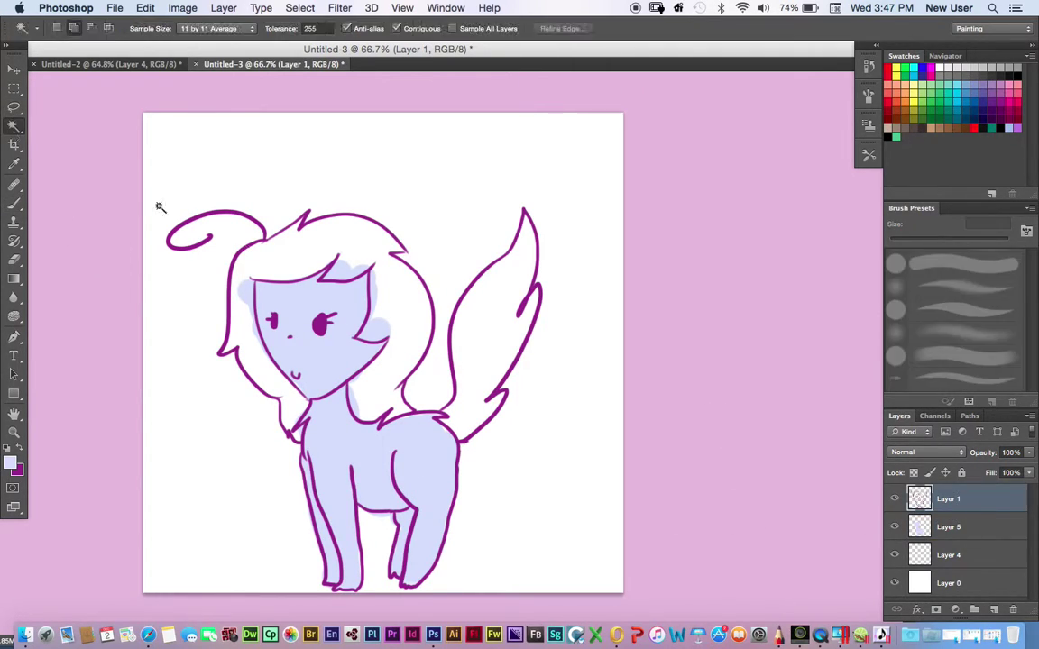
click(318, 253)
click(958, 532)
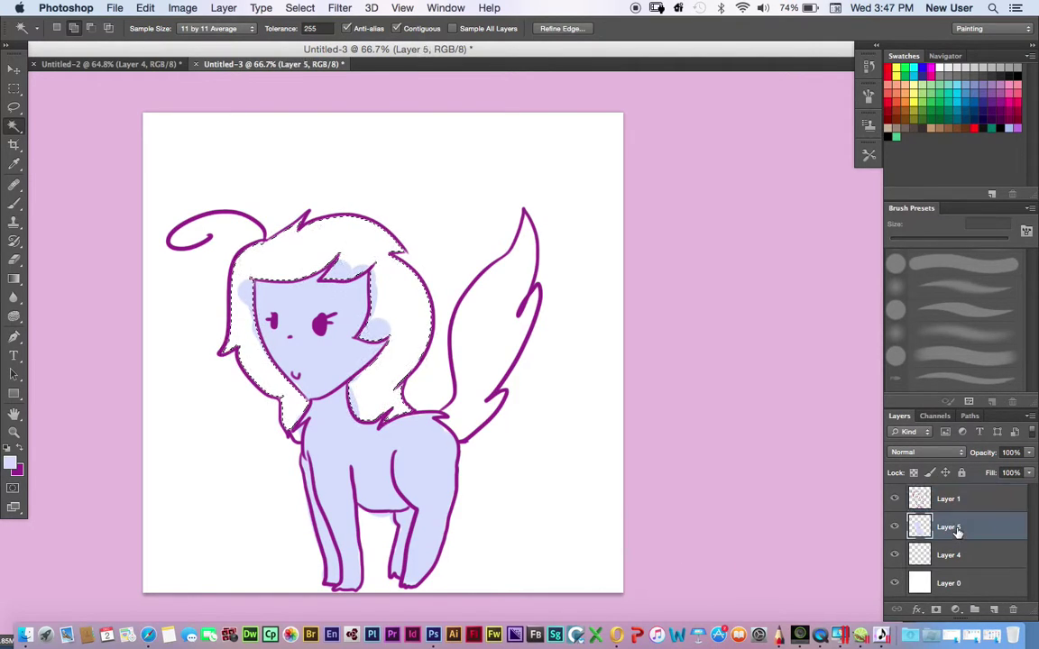
key(Delete)
key(super+d)
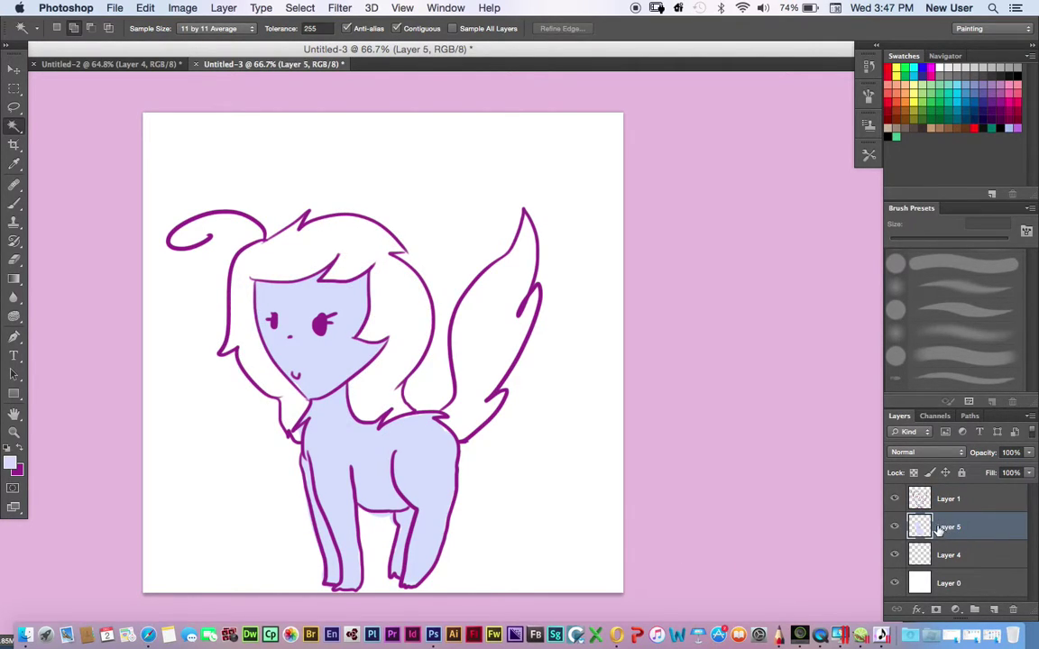
Clear the blue spill outside the character's outline on Layer 5, using Layer 1 for the selection, and set the eraser to 16 px
click(958, 507)
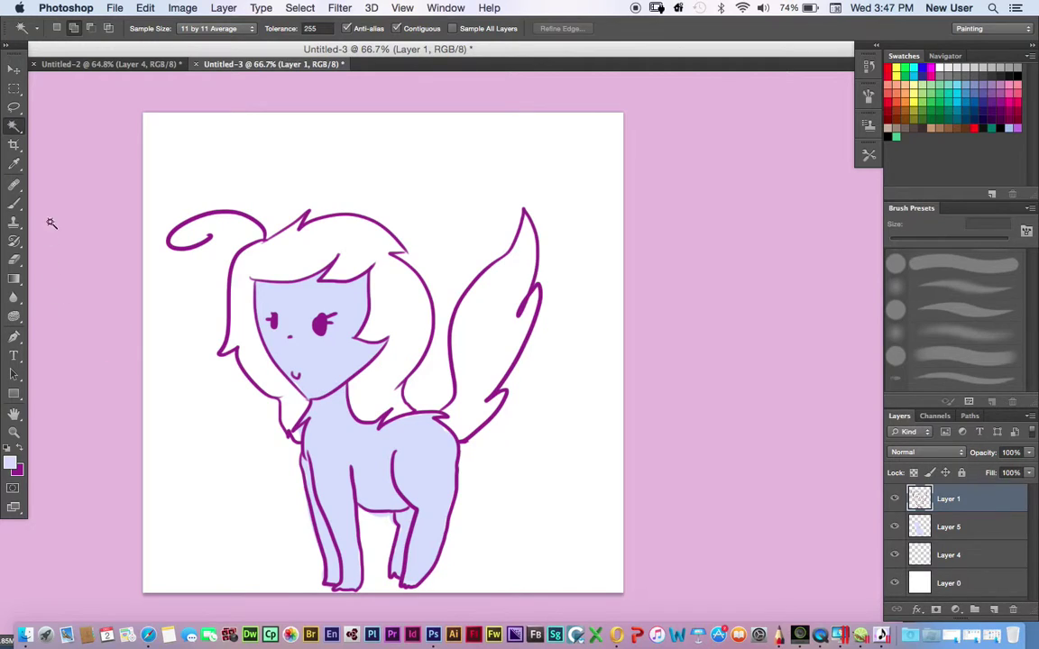
click(253, 174)
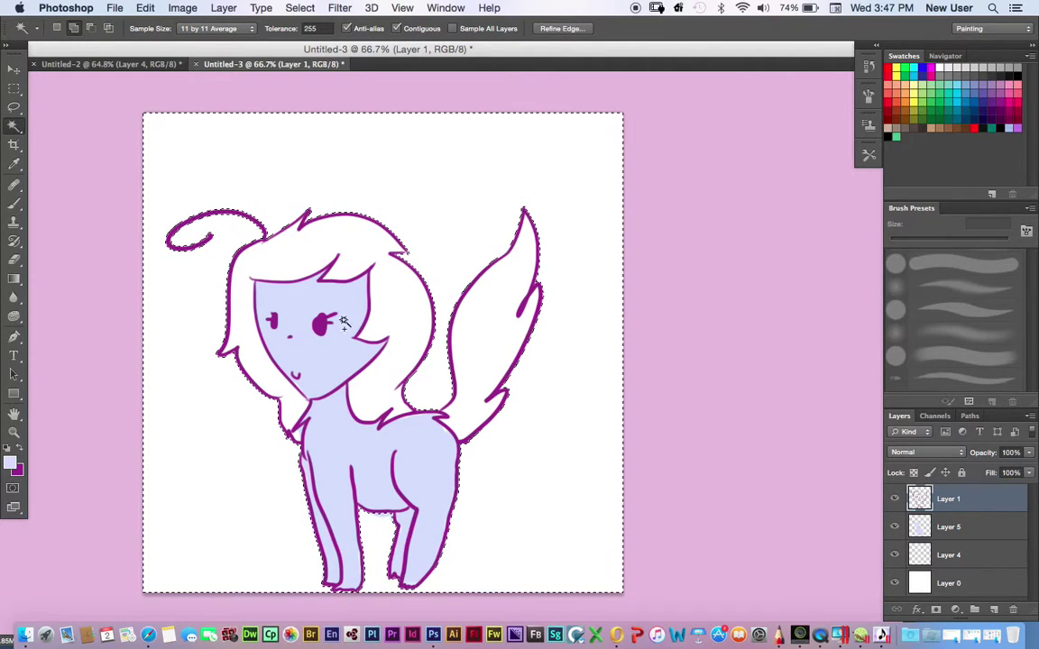
click(992, 538)
key(super+d)
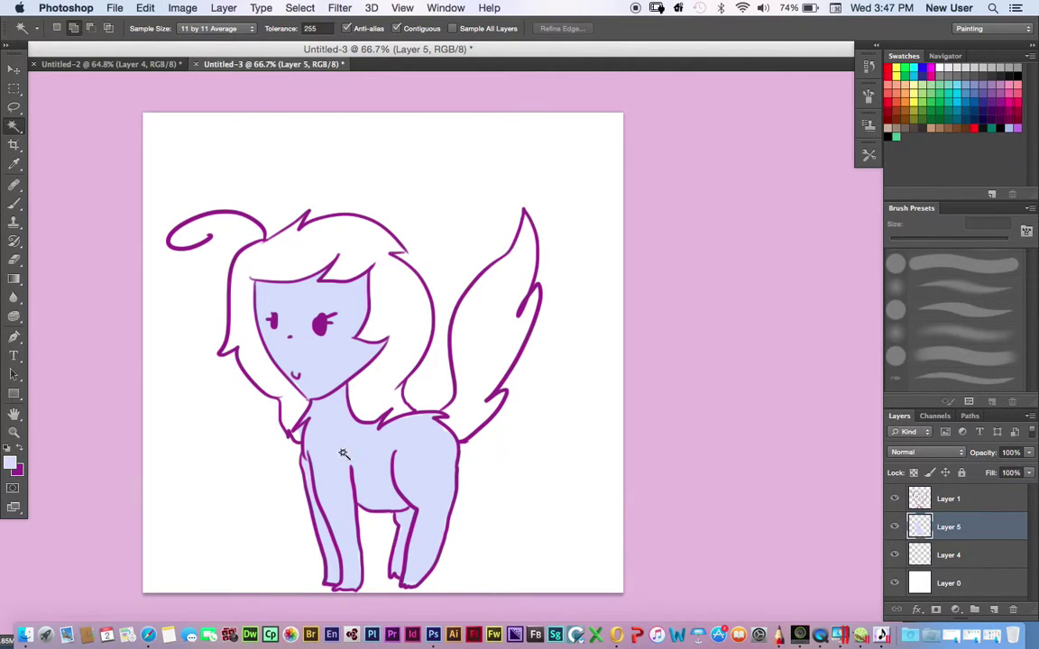
key(e)
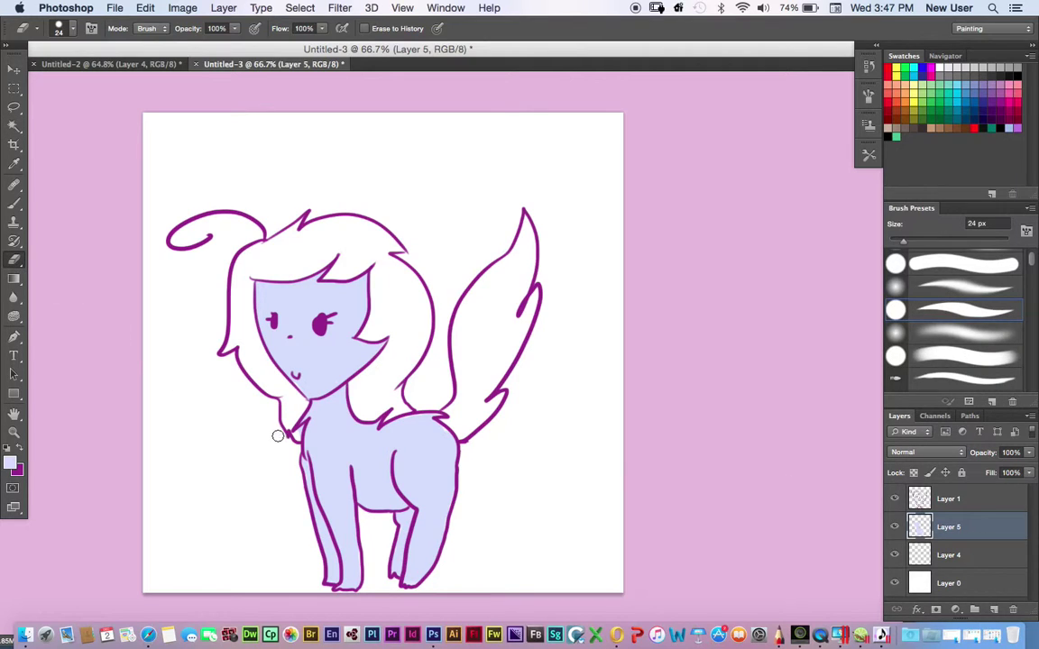
drag(902, 242, 897, 242)
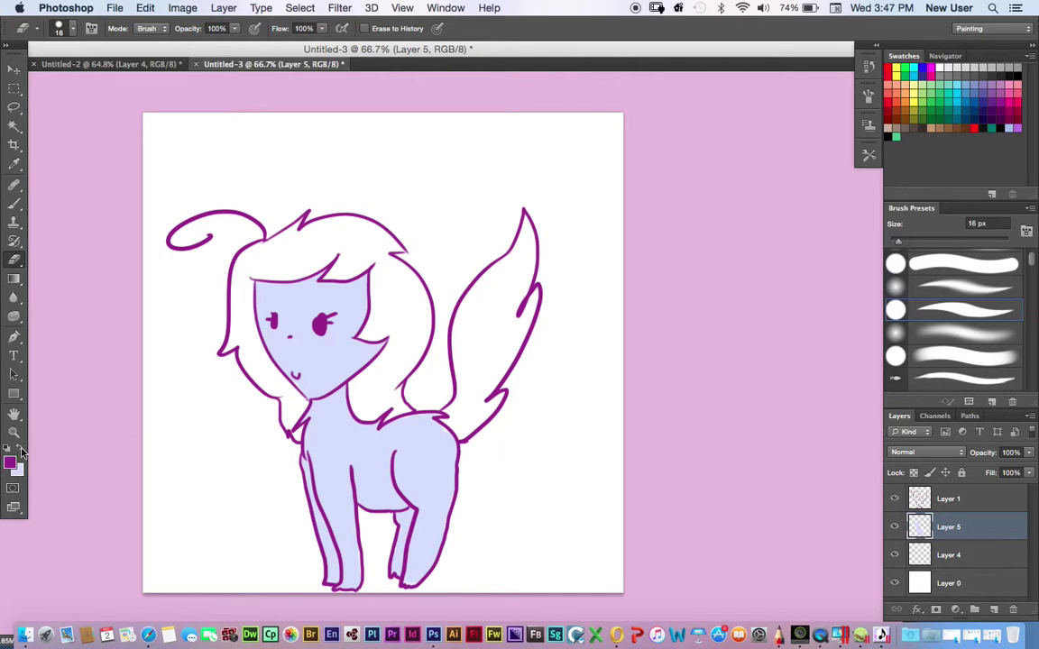
Paint pink #f49ac1 blush under both eyes on Layer 5 with a 40 px brush
click(14, 202)
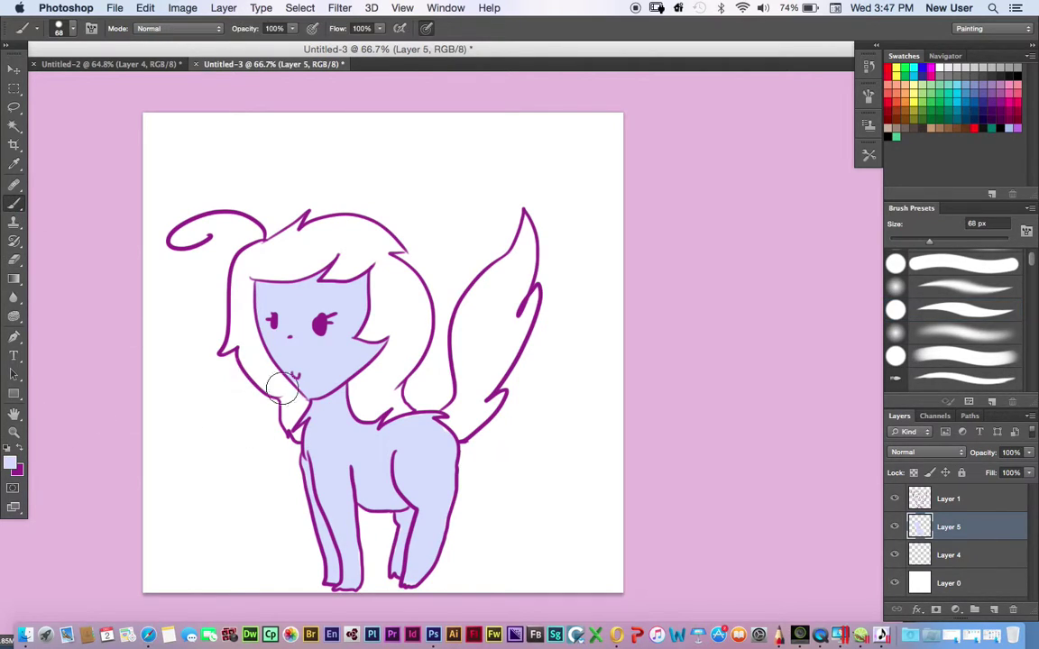
click(910, 243)
click(1016, 81)
drag(319, 334, 339, 337)
drag(275, 331, 264, 331)
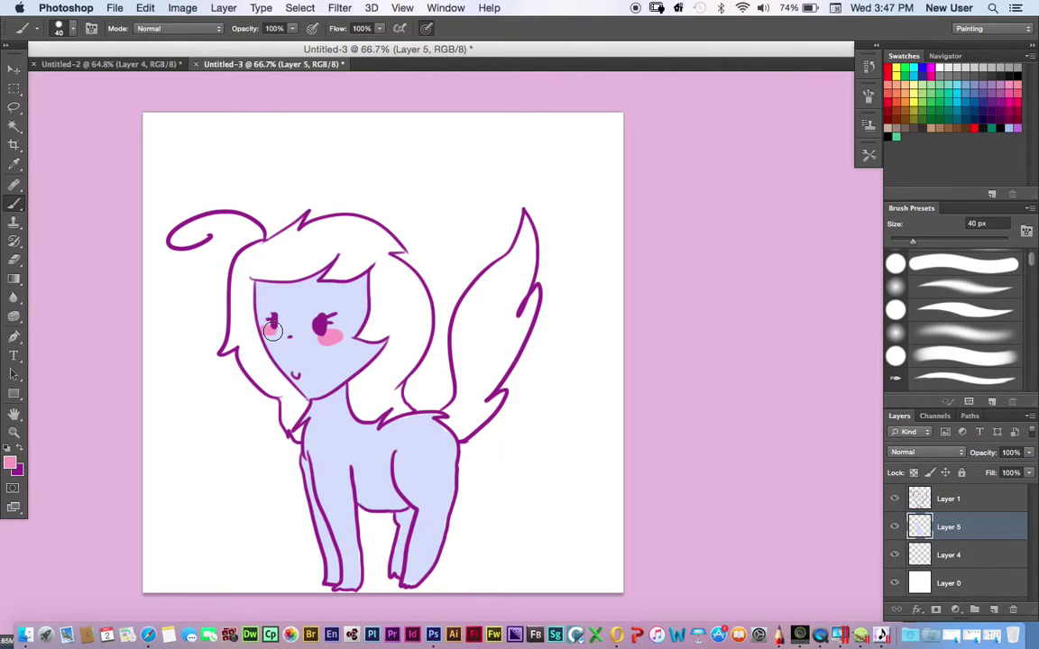
Set the foreground colour to a pale mint green
click(10, 464)
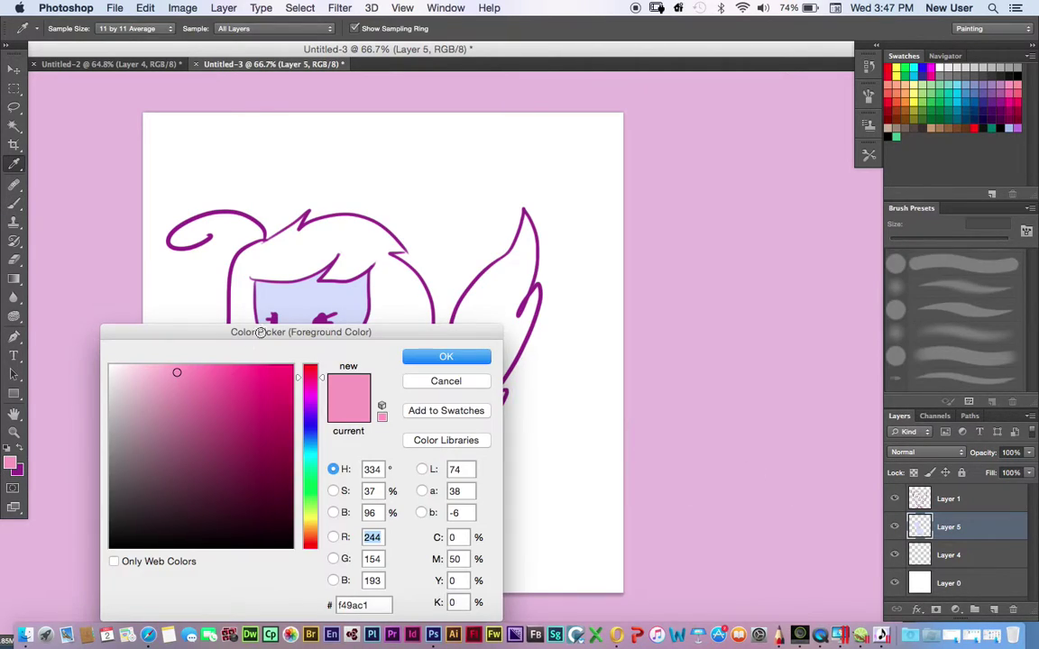
click(181, 393)
click(246, 363)
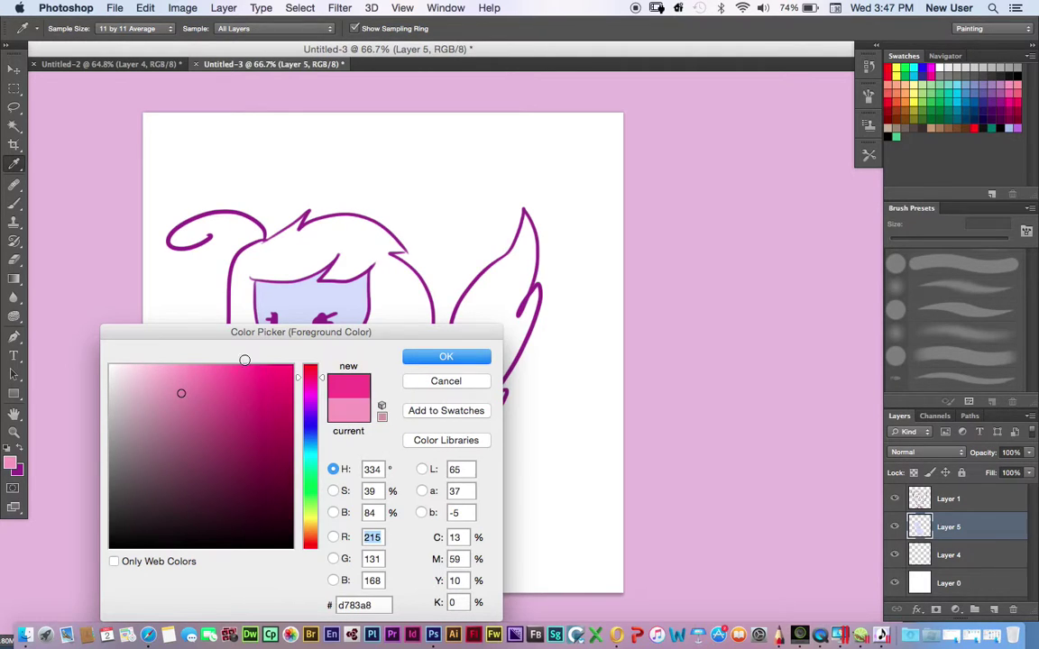
click(315, 396)
drag(175, 379, 175, 361)
click(175, 360)
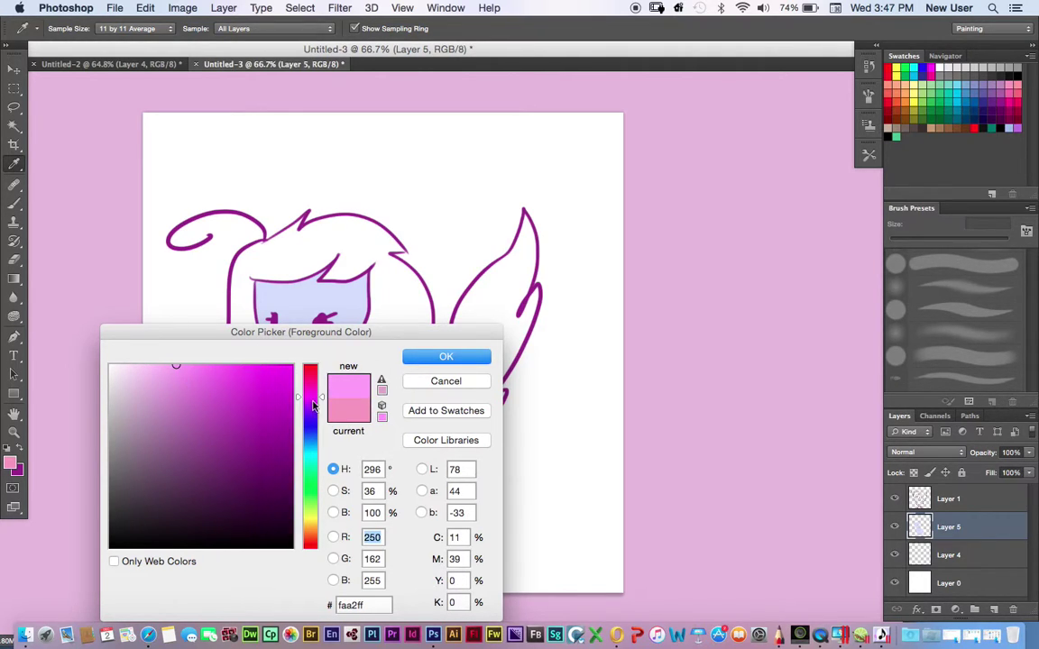
click(310, 370)
click(309, 482)
click(158, 366)
click(421, 358)
Paint mint green patches on the shoulder, rump, hind leg and front lower leg on Layer 5
mouse_move(333, 449)
mouse_down()
mouse_move(318, 443)
mouse_move(330, 437)
mouse_up()
drag(434, 437, 427, 431)
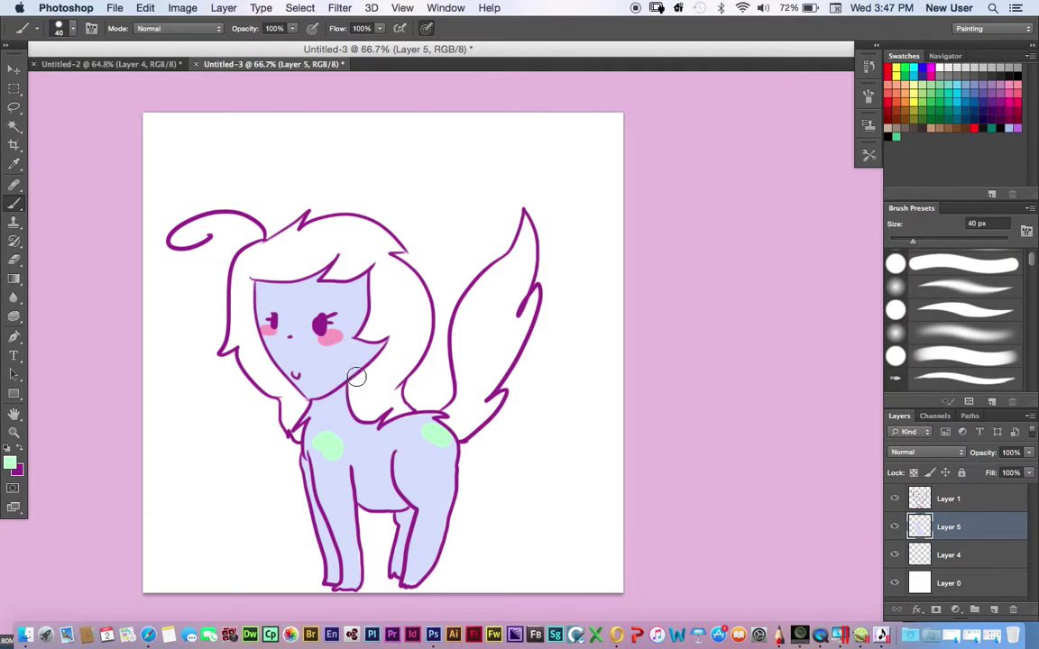
drag(415, 542, 422, 545)
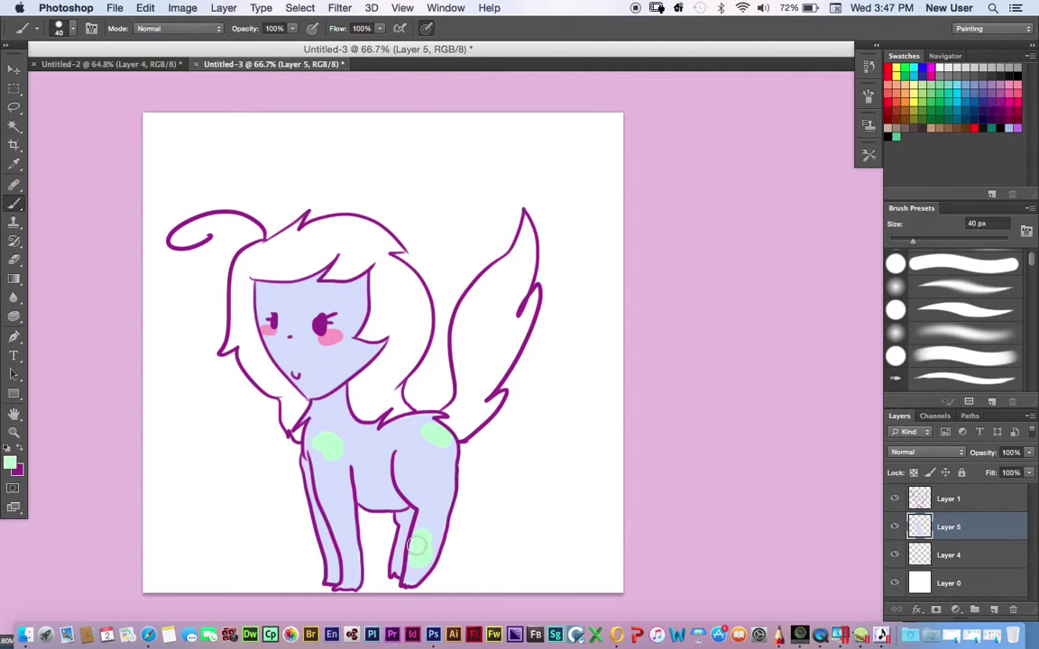
mouse_move(349, 556)
mouse_down()
mouse_move(350, 582)
mouse_move(354, 566)
mouse_up()
click(345, 543)
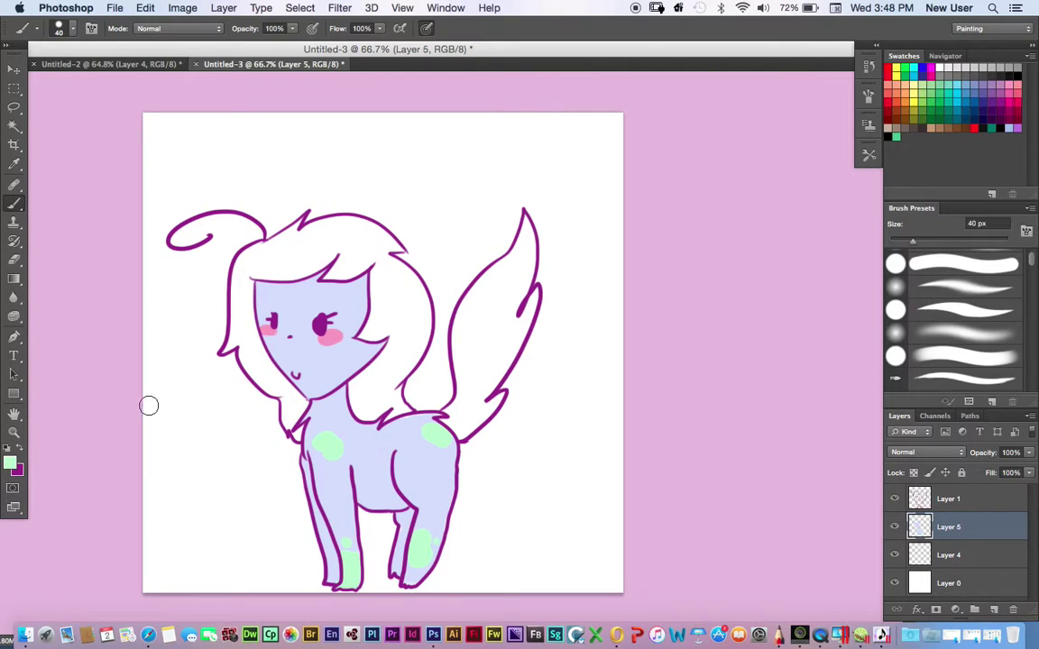
Shade under the chin, the hair behind the neck, the tail base and across the eyes with purple at 12% brush opacity
click(15, 259)
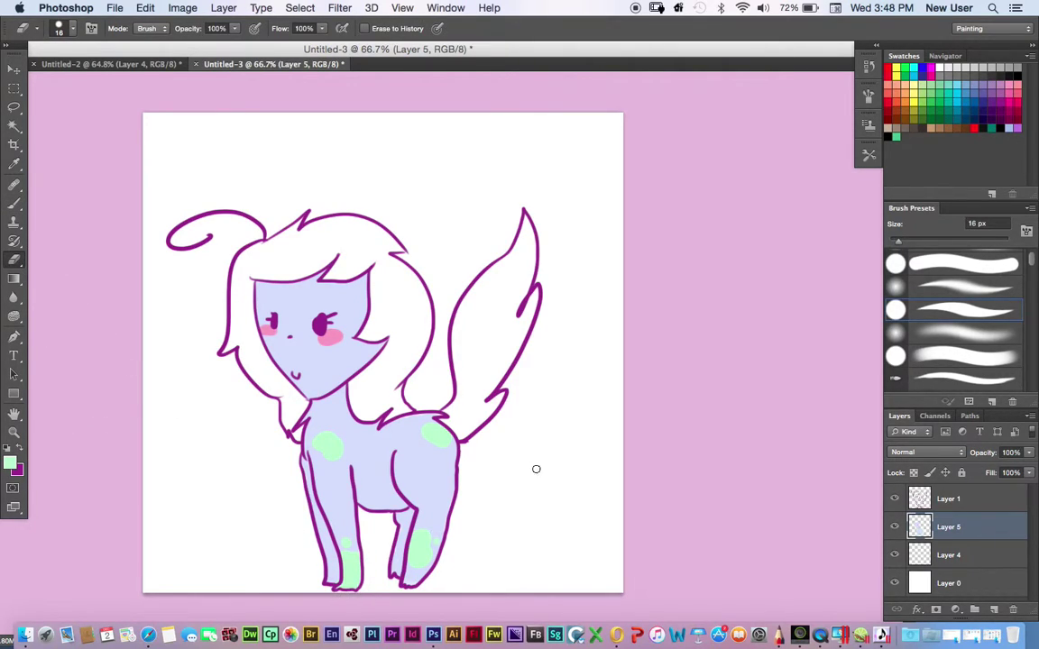
click(13, 206)
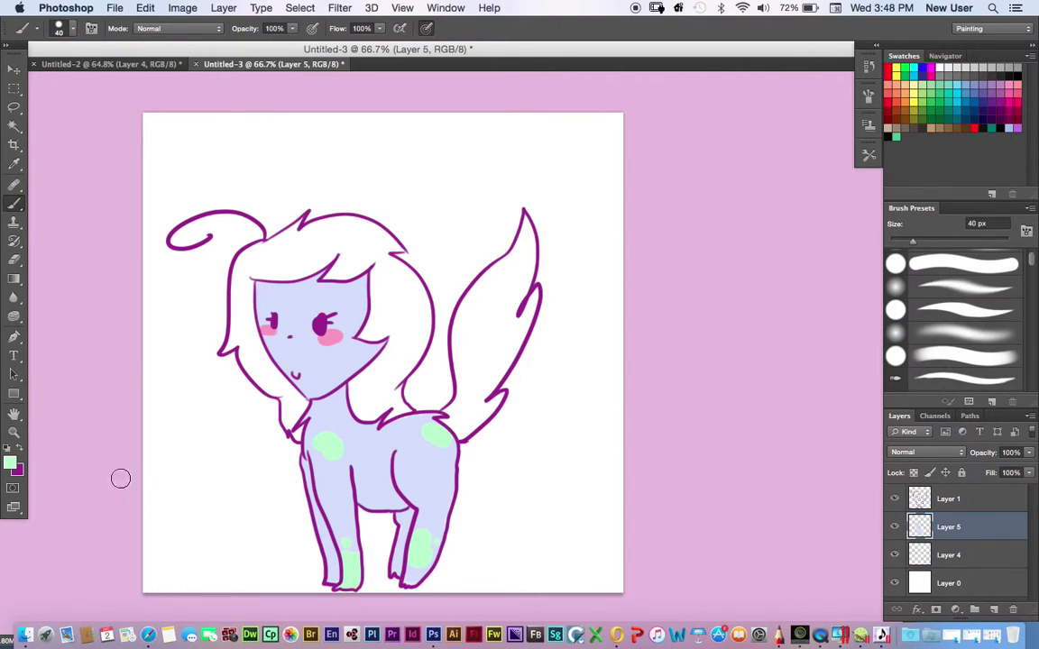
click(19, 451)
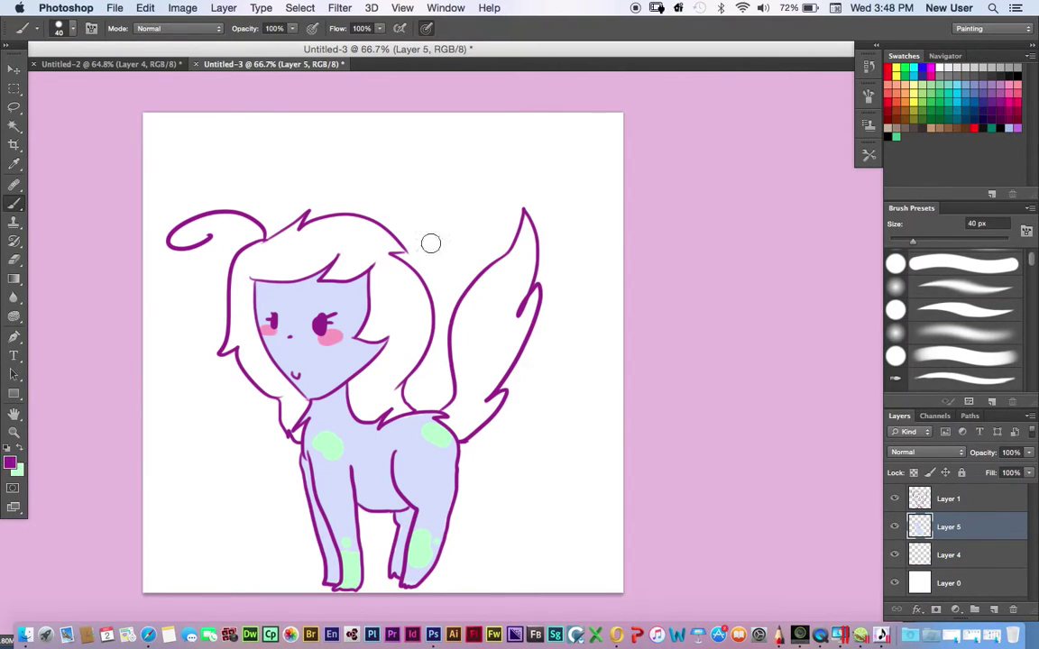
click(291, 29)
drag(292, 42, 233, 42)
mouse_move(316, 410)
mouse_down()
mouse_move(341, 390)
mouse_move(317, 399)
mouse_move(340, 388)
mouse_move(316, 404)
mouse_up()
drag(449, 414, 463, 438)
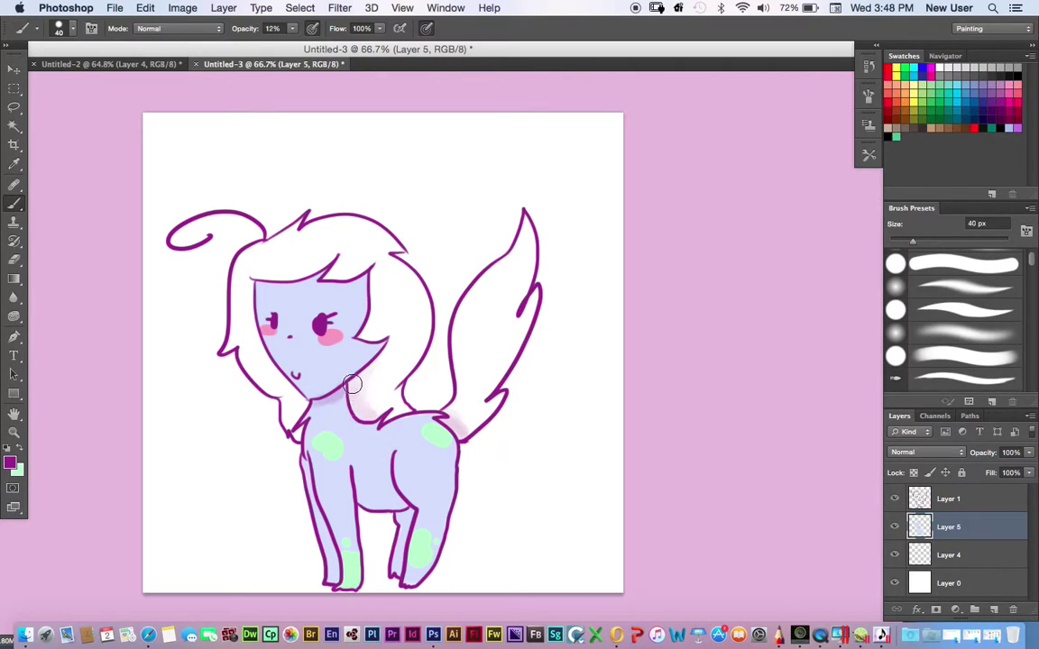
drag(354, 389, 373, 416)
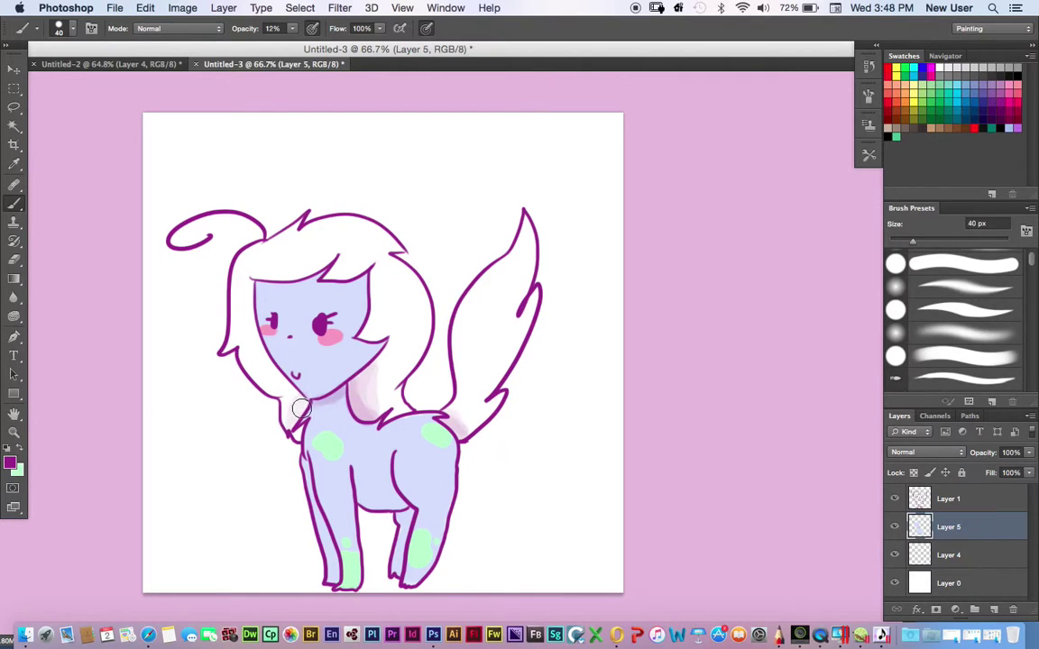
drag(303, 407, 301, 427)
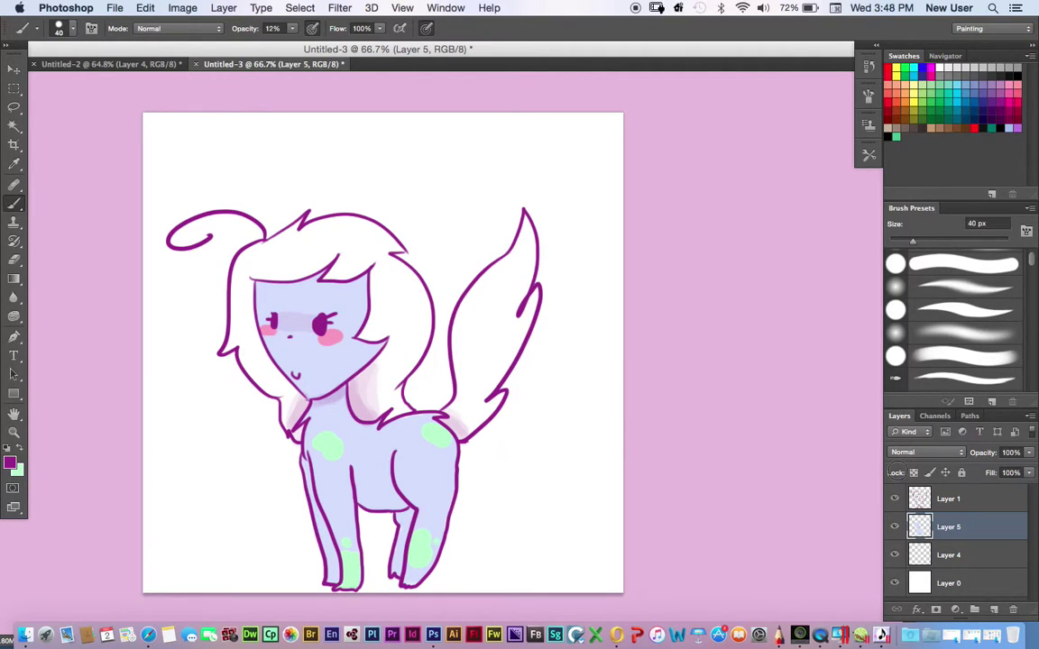
Activate Layer 1 and set the brush to pale blue #d4ddff, 100% opacity and 26 px
click(949, 499)
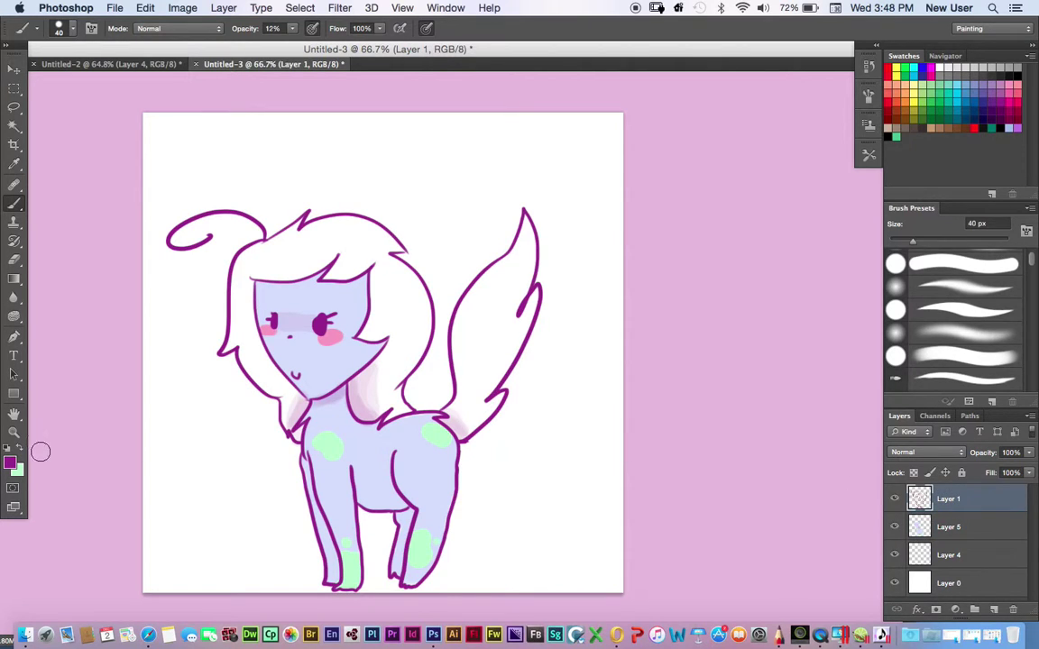
click(10, 462)
click(331, 312)
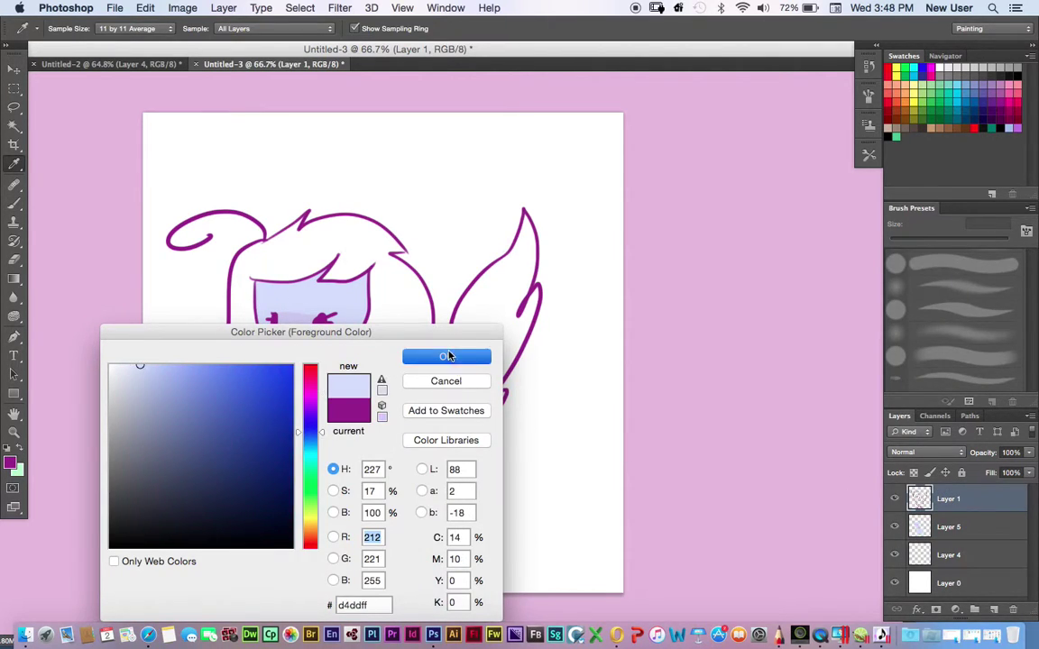
click(450, 357)
click(292, 29)
drag(294, 43, 404, 49)
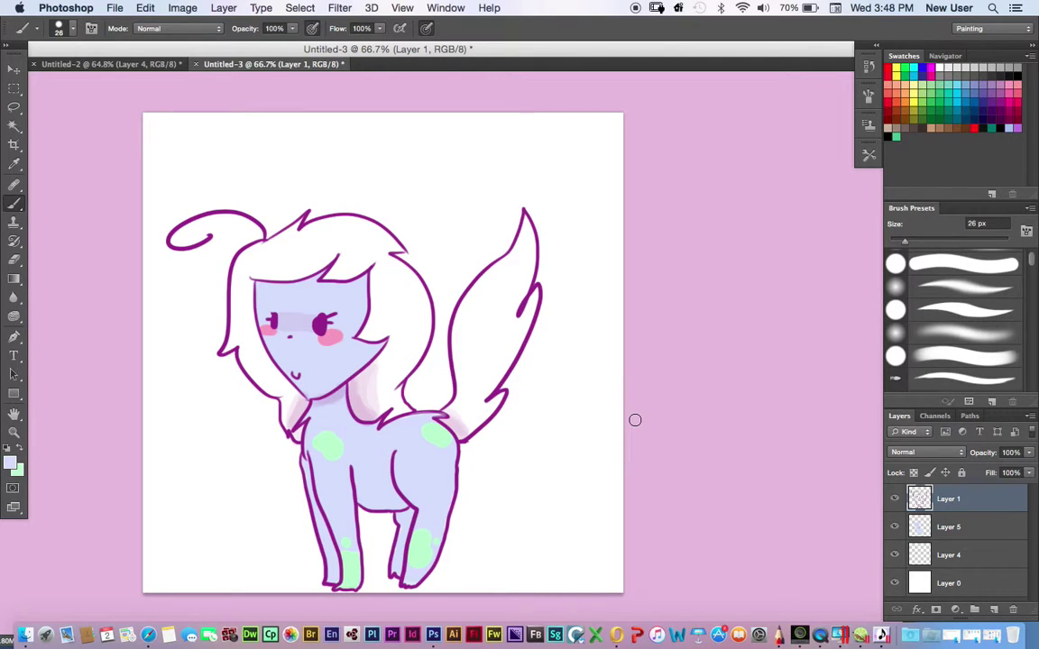
click(178, 9)
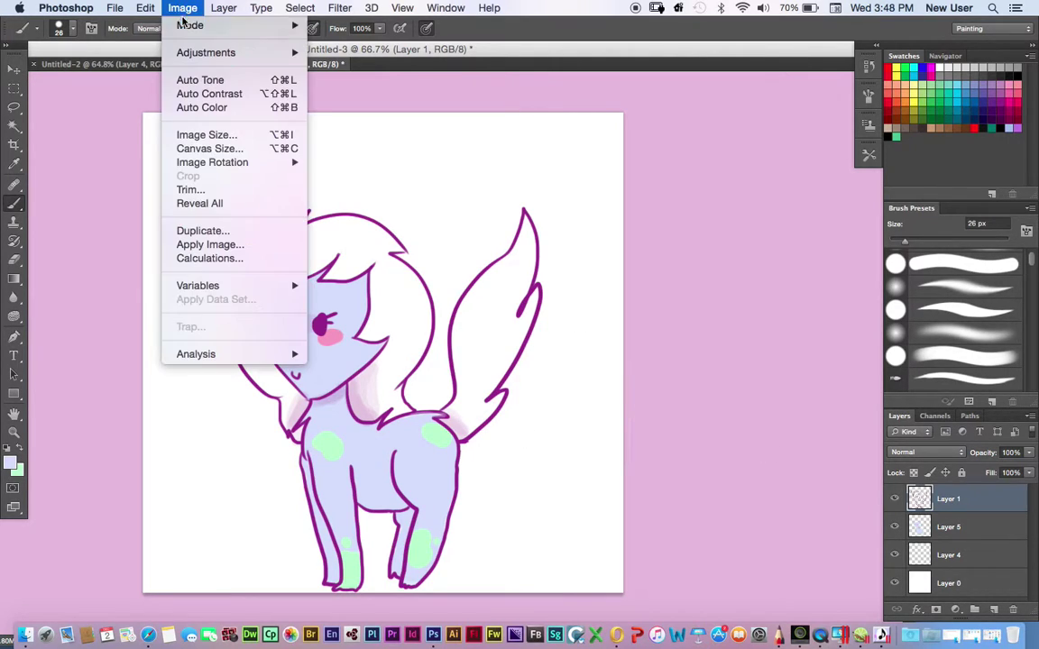
click(827, 447)
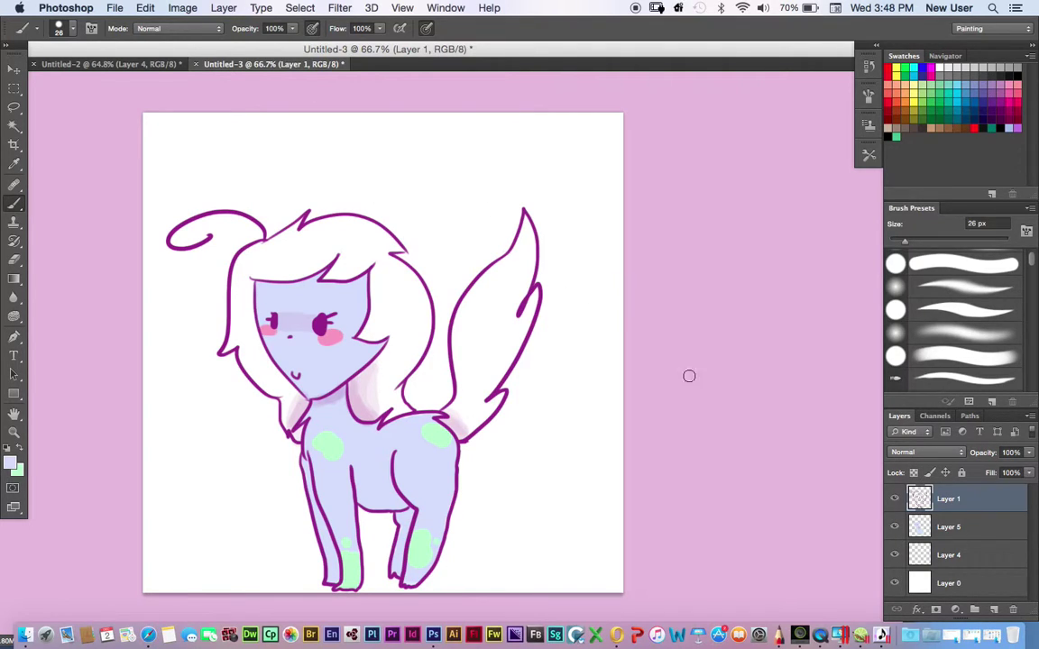
click(909, 453)
click(496, 245)
Try painting with the pale blue brush in Multiply mode along the creature's back, and undo it
click(153, 28)
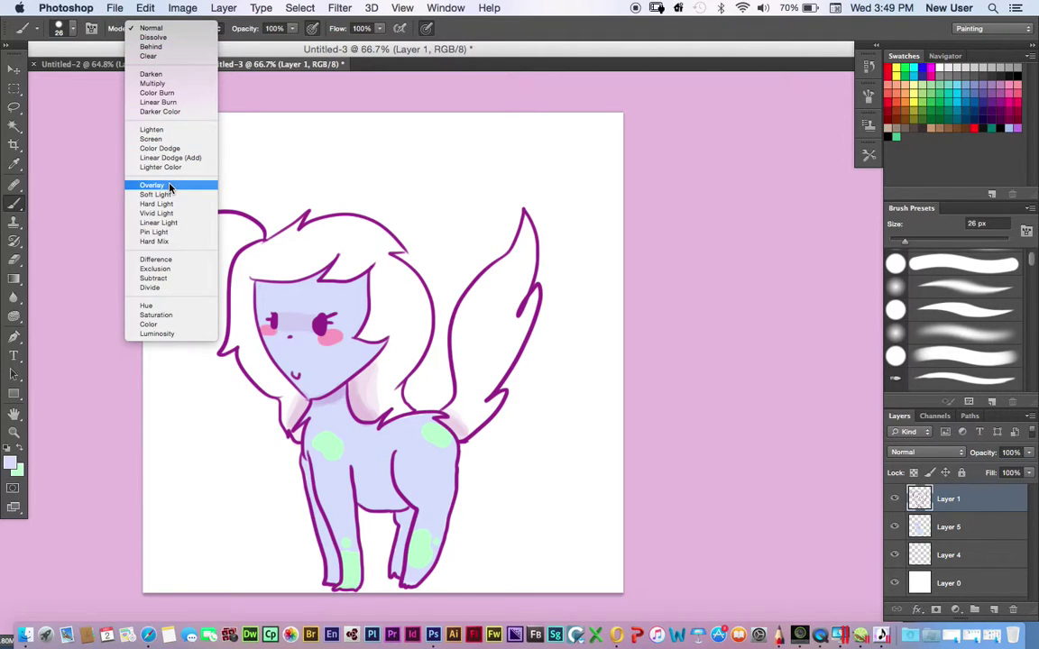
click(154, 84)
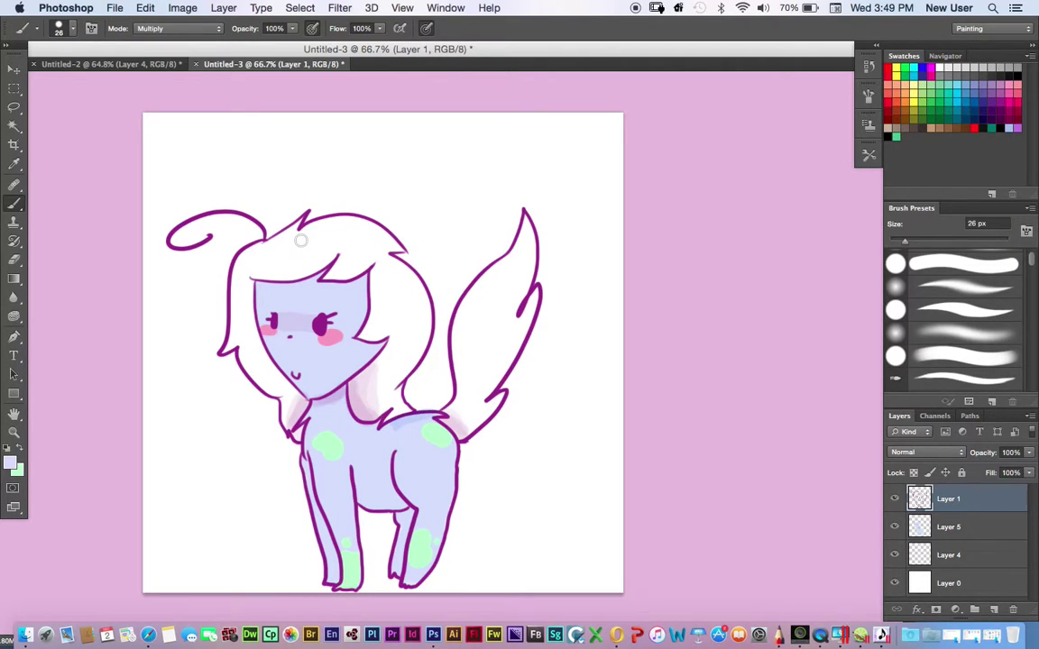
click(145, 8)
click(158, 28)
Try the brush in Overlay mode on the creature's back, undo it, activate Layer 5 and restore Normal brush mode
click(157, 28)
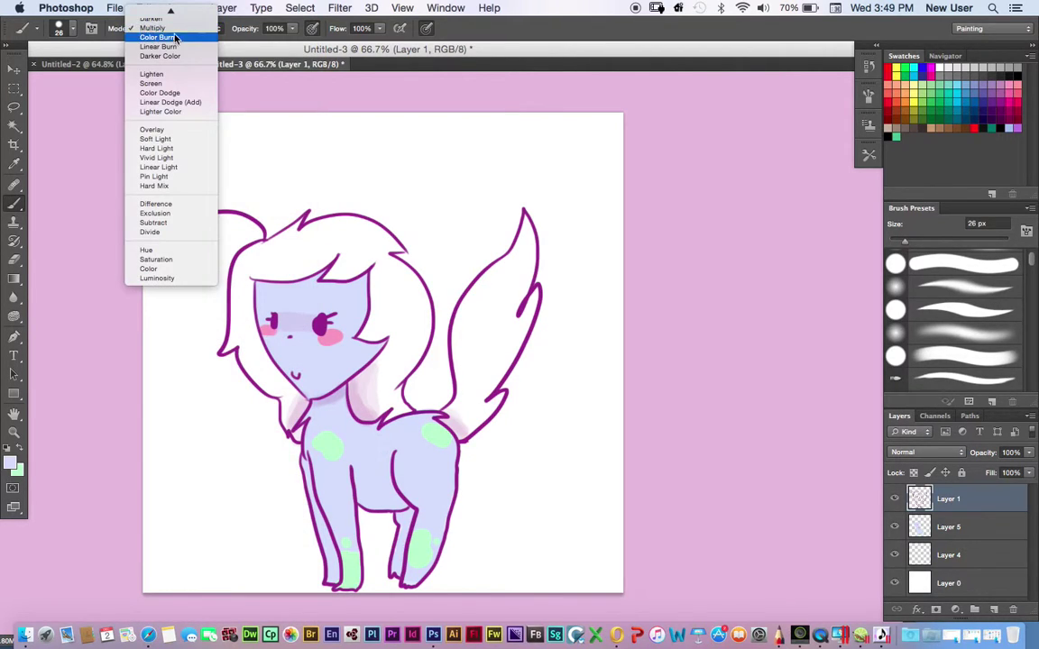
click(185, 131)
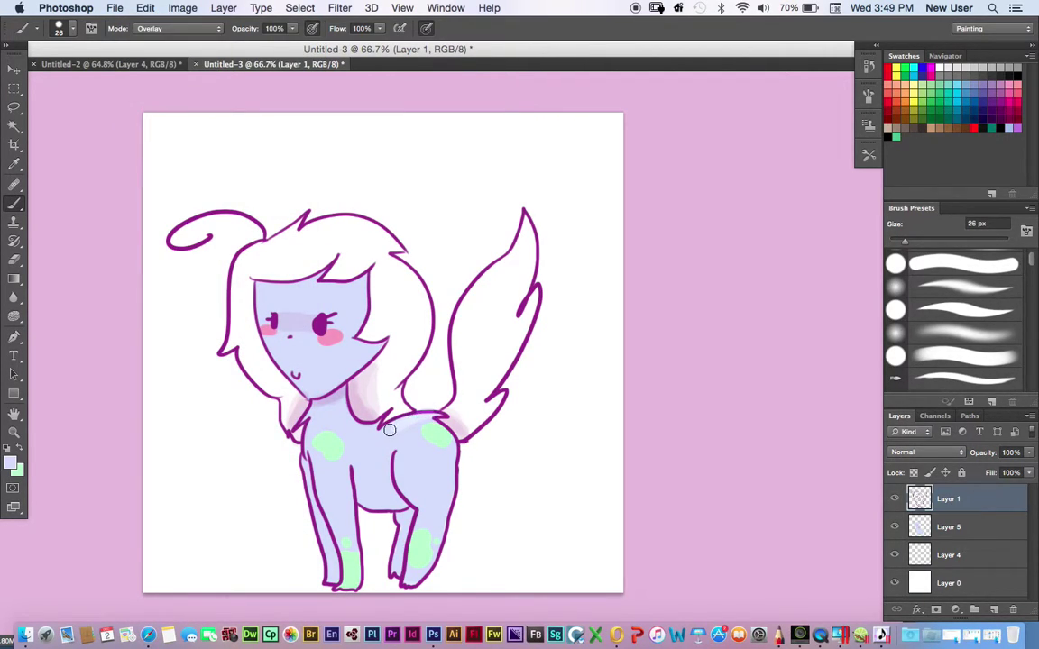
click(150, 8)
click(155, 54)
click(948, 527)
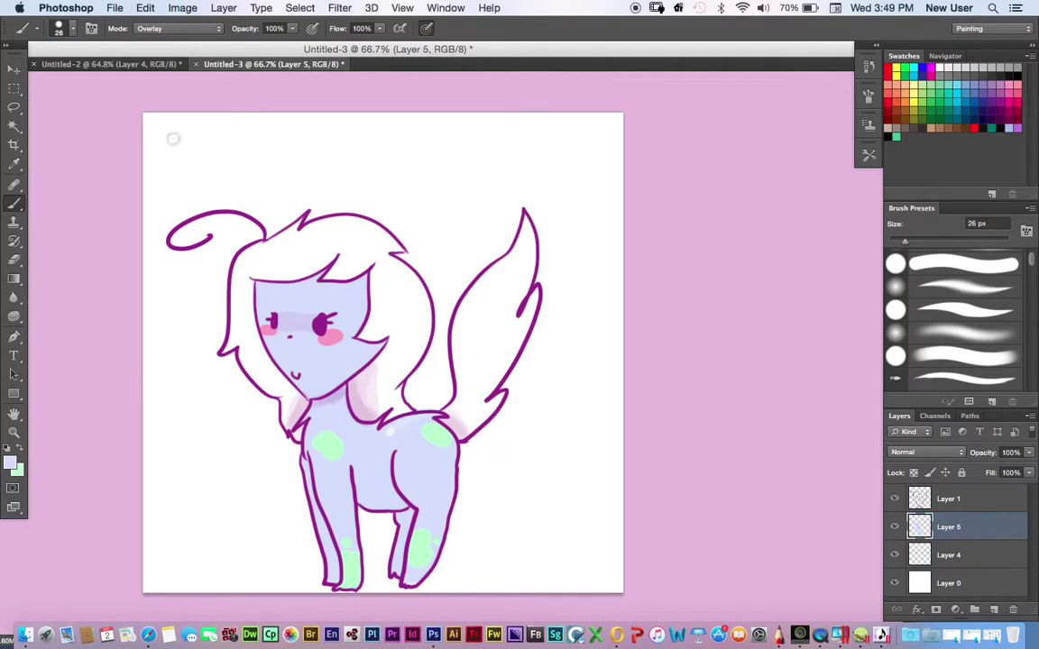
click(160, 28)
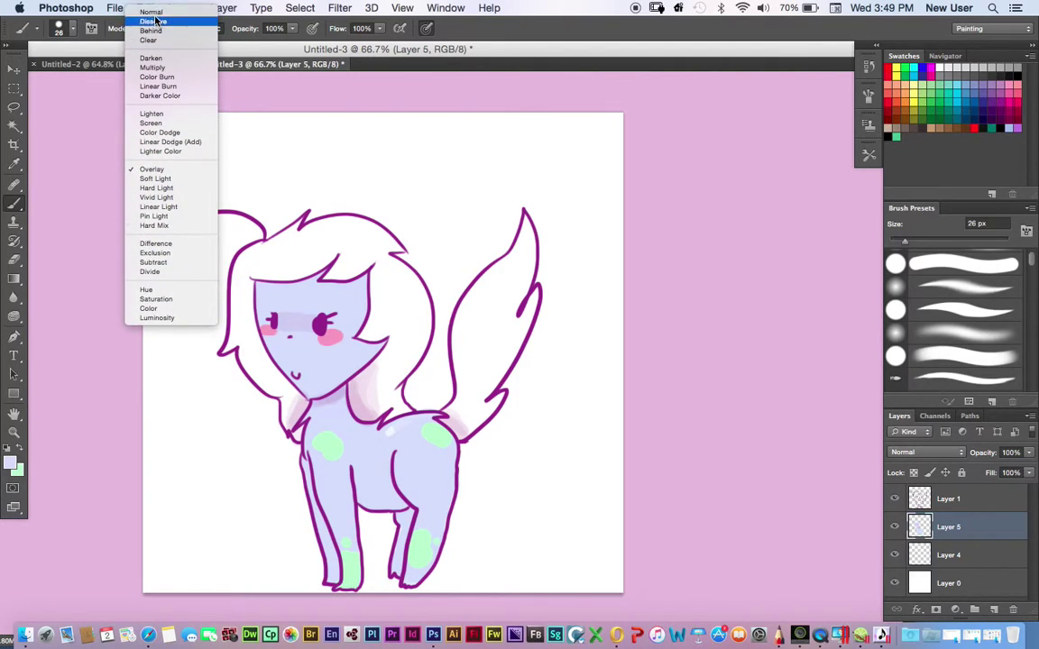
click(307, 340)
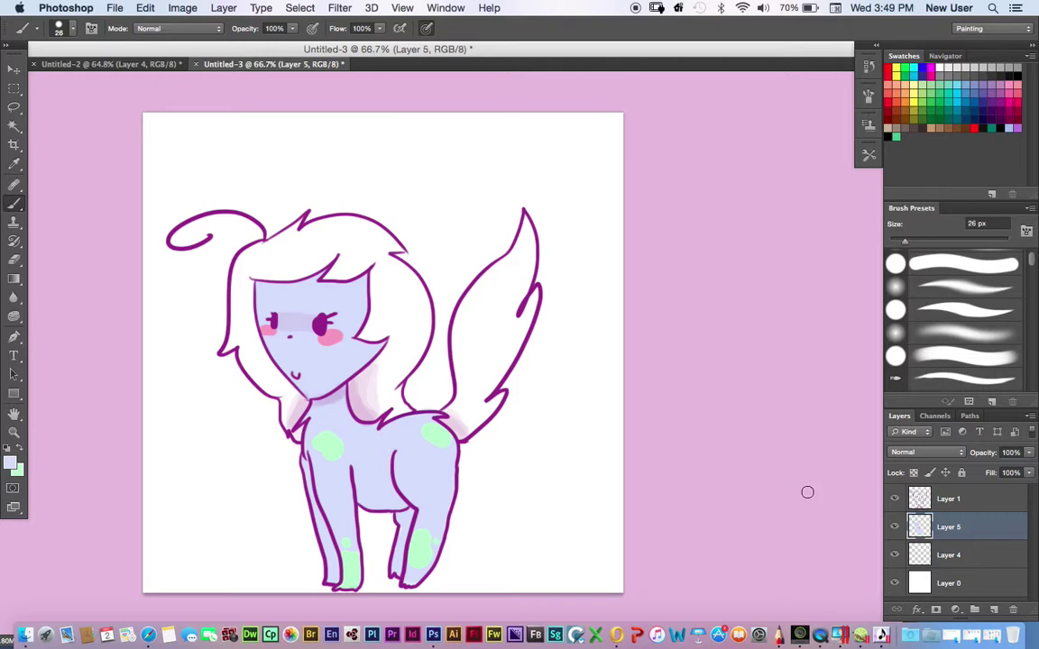
Merge Layer 1 into Layer 5 and add a new Layer 6 directly beneath it
click(966, 497)
key(ctrl+e)
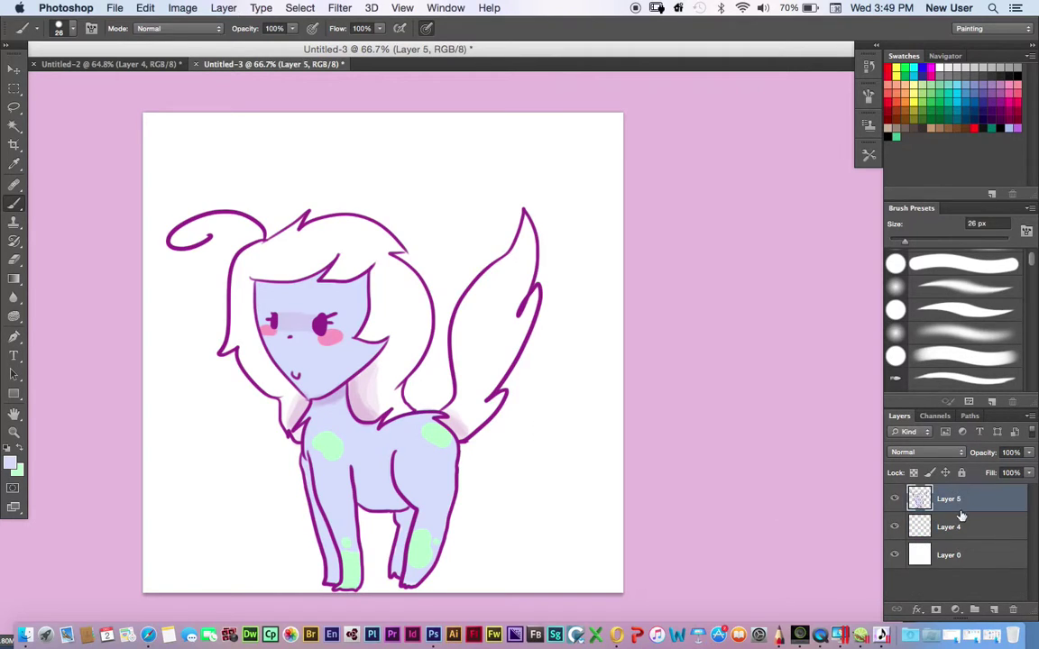
super+click(993, 609)
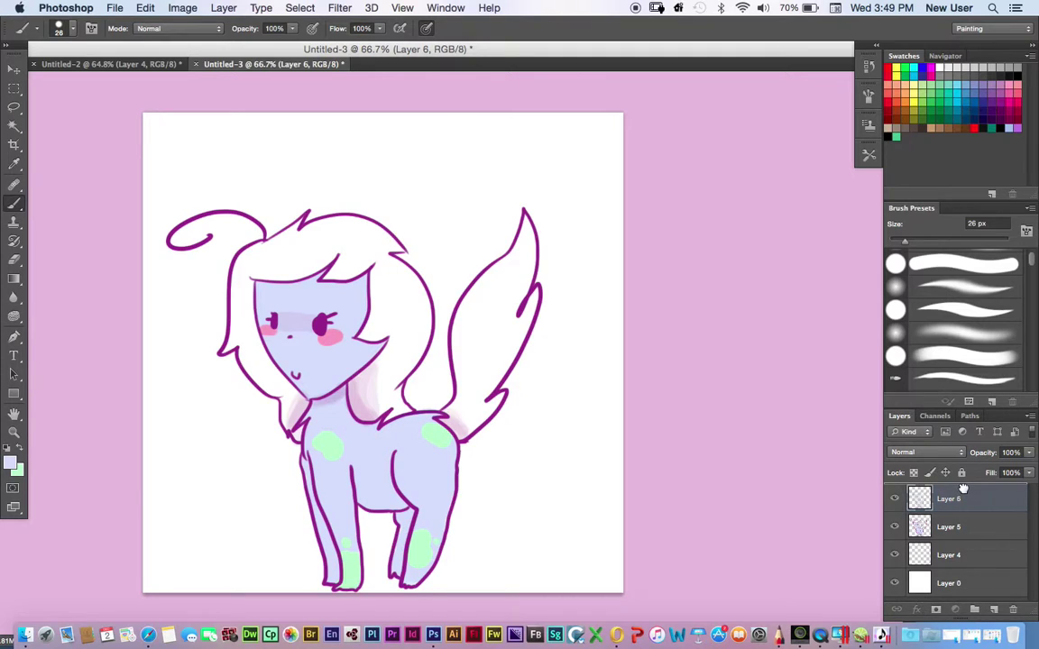
double_click(971, 530)
click(705, 320)
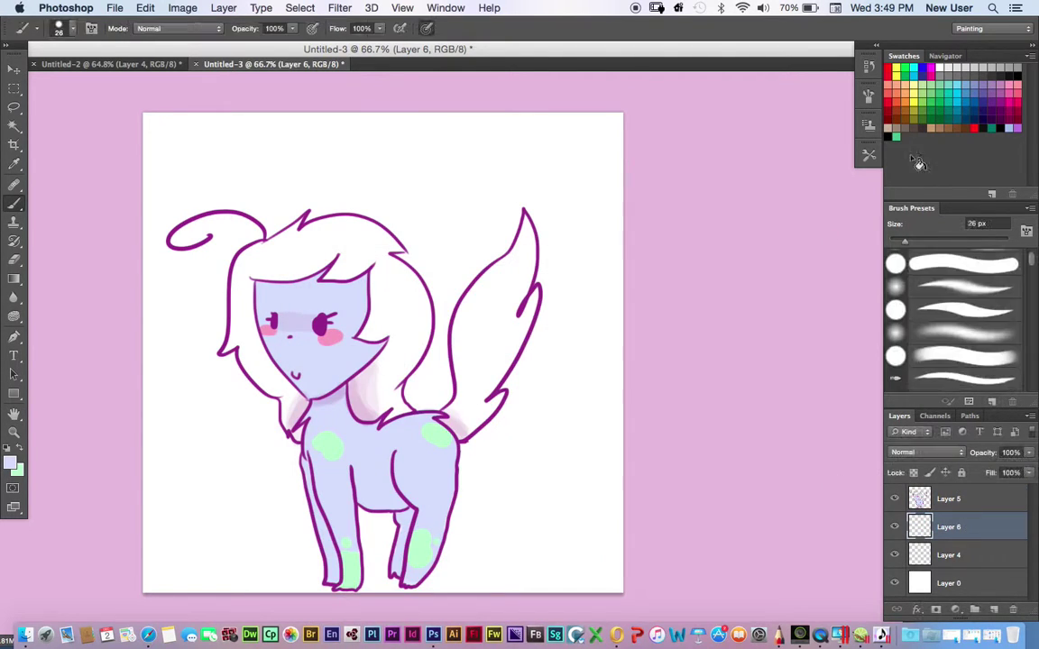
Paint the hair and tail pink on Layer 6 with a 48 px brush, covering past the outlines
click(932, 83)
click(1015, 81)
click(108, 63)
key(ctrl+Tab)
click(915, 242)
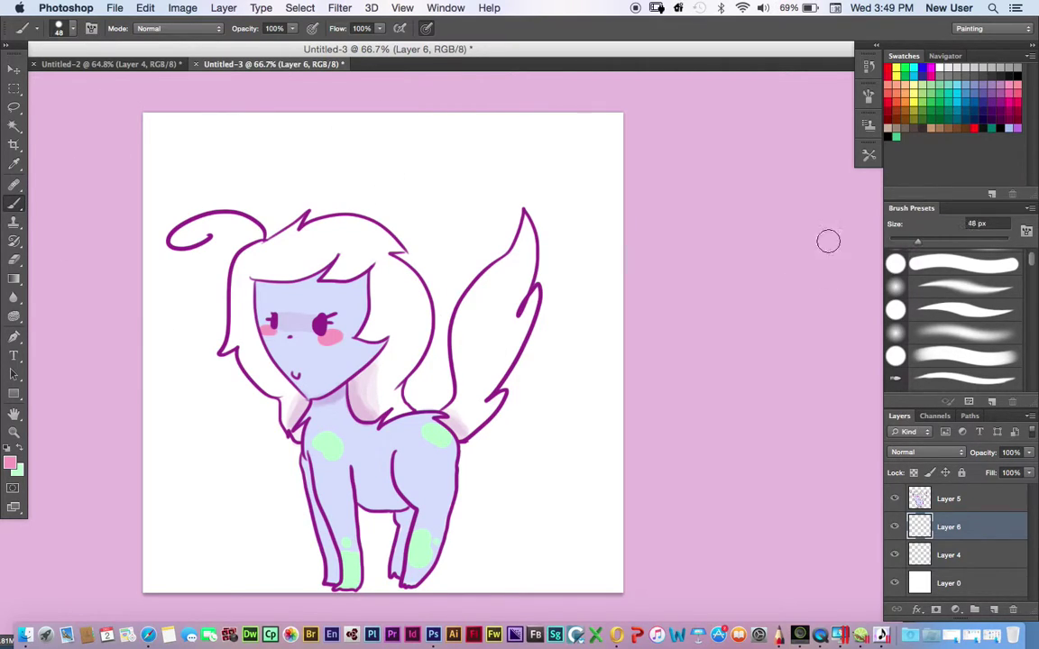
mouse_move(257, 327)
mouse_down()
mouse_move(274, 410)
mouse_move(244, 336)
mouse_move(248, 374)
mouse_move(233, 366)
mouse_move(255, 276)
mouse_move(272, 237)
mouse_move(295, 304)
mouse_move(342, 241)
mouse_move(354, 194)
mouse_move(388, 324)
mouse_move(377, 304)
mouse_move(391, 436)
mouse_move(381, 359)
mouse_move(370, 412)
mouse_move(410, 385)
mouse_move(387, 333)
mouse_move(428, 261)
mouse_move(500, 254)
mouse_move(487, 360)
mouse_move(519, 211)
mouse_move(537, 289)
mouse_move(541, 234)
mouse_up()
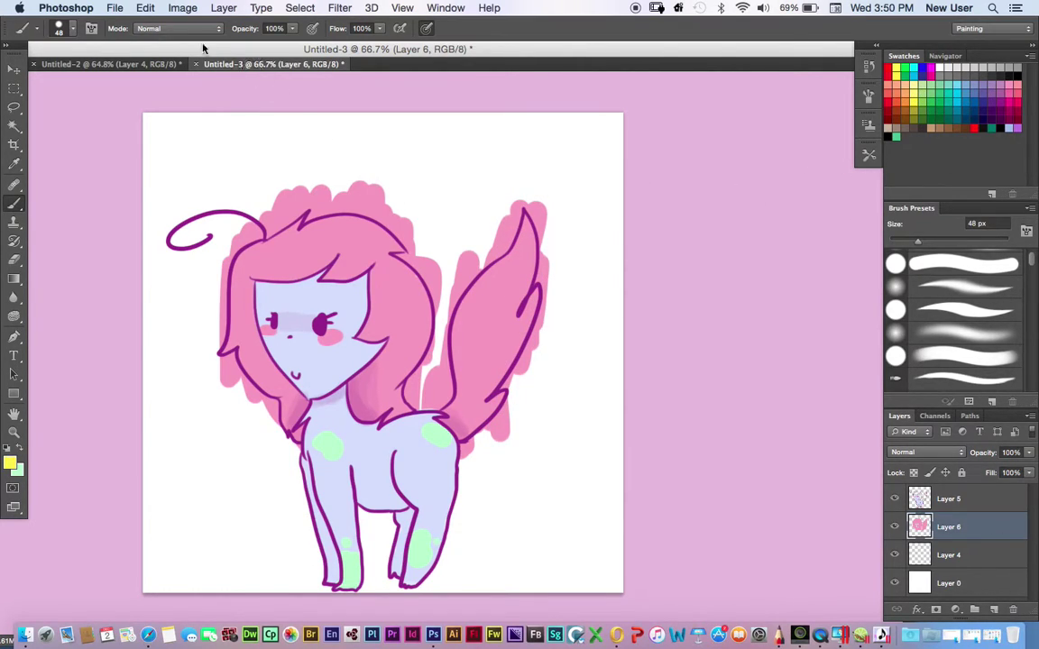
Set the yellow brush to Multiply mode with a soft tip and 40% opacity
click(179, 29)
click(182, 84)
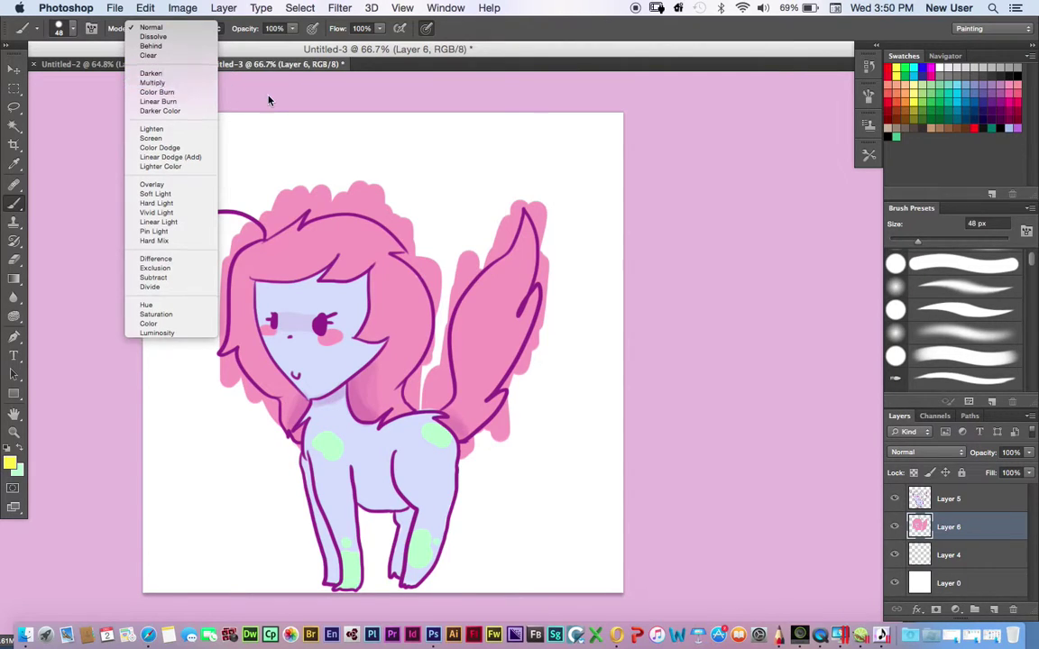
drag(523, 212, 464, 308)
click(145, 8)
click(167, 23)
click(932, 350)
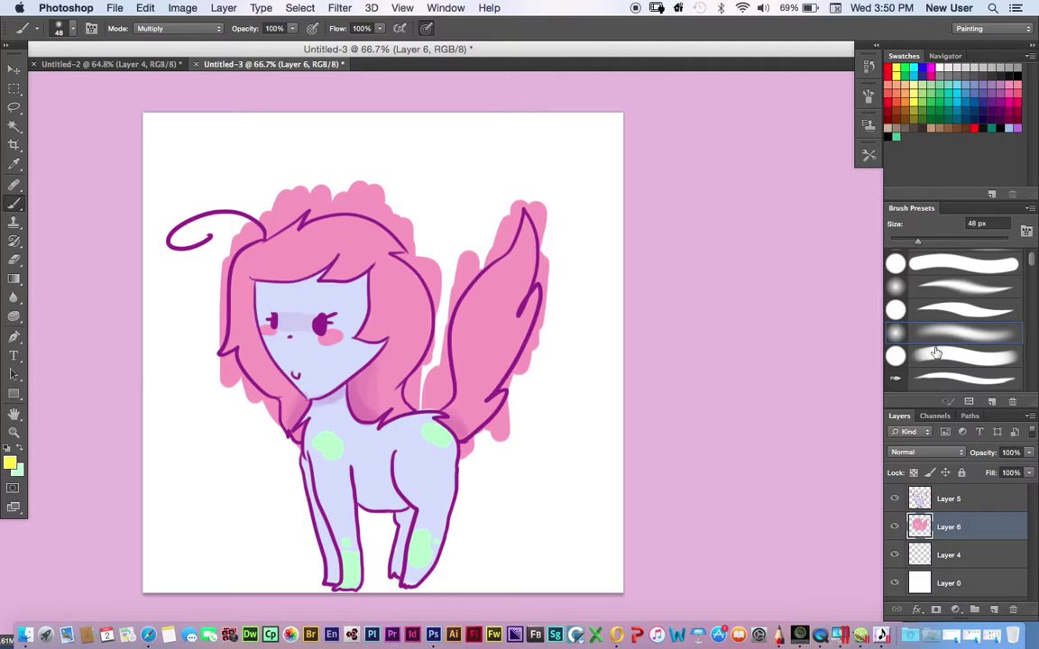
click(291, 30)
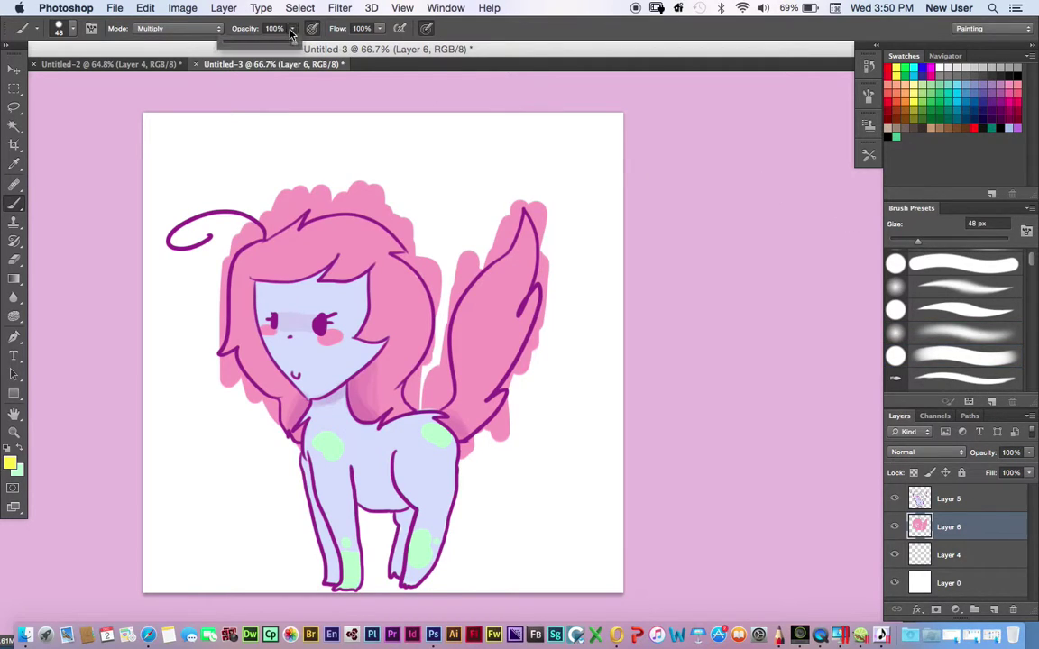
Shade the hair on both sides of the neck with yellow and undo the stroke along the tail
mouse_move(377, 366)
mouse_down()
mouse_move(355, 375)
mouse_move(351, 389)
mouse_up()
mouse_move(392, 422)
mouse_down()
mouse_move(362, 364)
mouse_move(421, 419)
mouse_move(382, 393)
mouse_move(371, 419)
mouse_move(391, 435)
mouse_move(311, 396)
mouse_move(291, 442)
mouse_up()
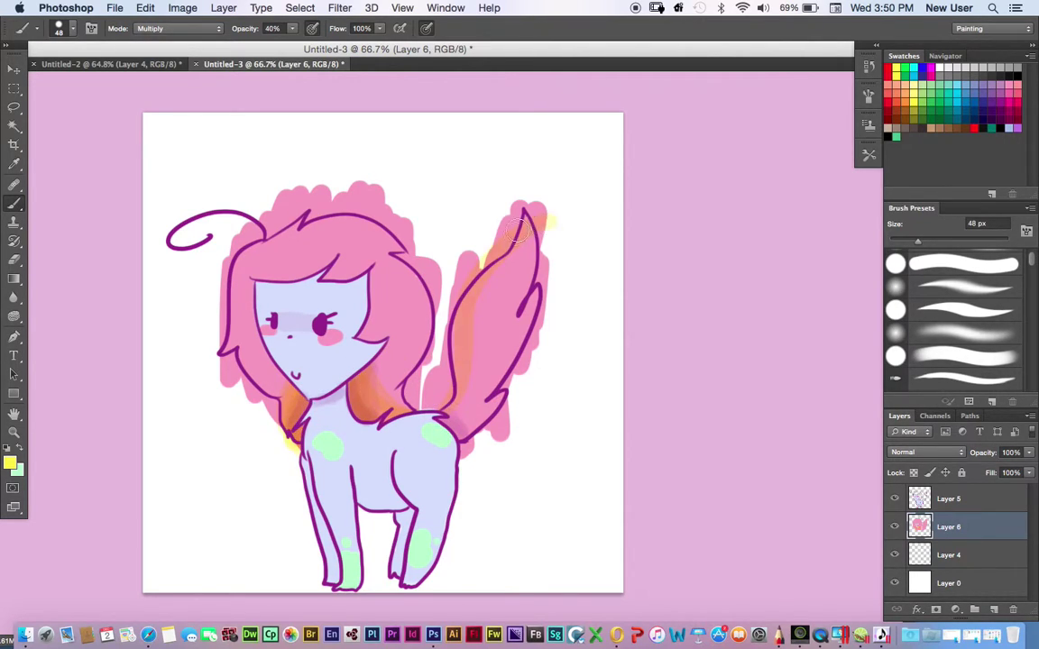
click(145, 7)
click(184, 19)
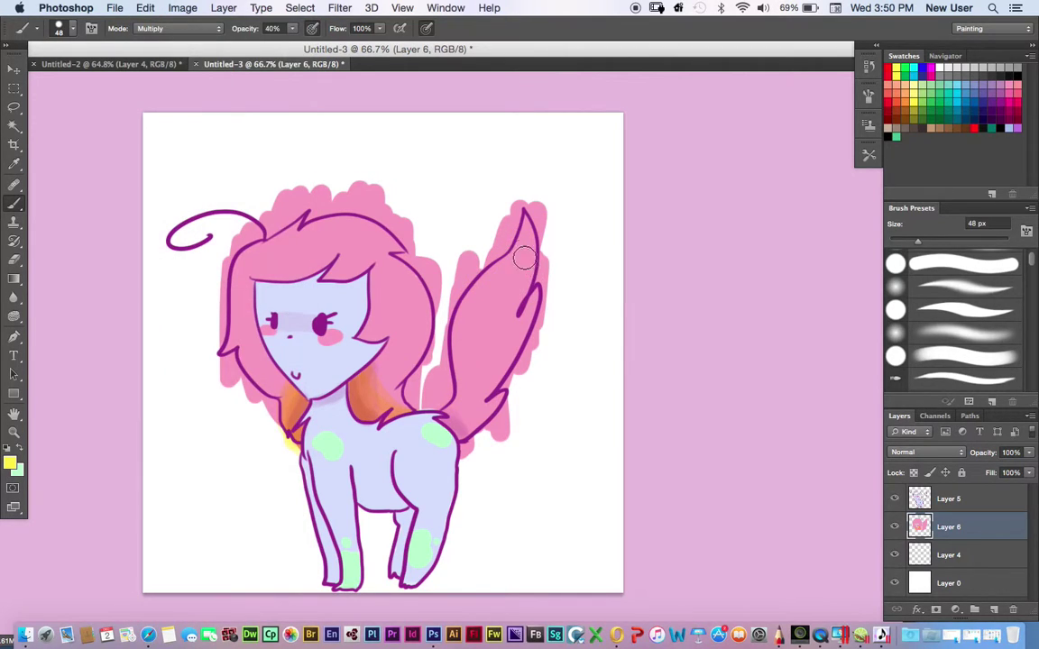
Shade the tail's inner edge and base, plus the hair beside the face, with yellow
mouse_move(507, 256)
mouse_down()
mouse_move(470, 402)
mouse_move(451, 433)
mouse_move(468, 348)
mouse_move(454, 425)
mouse_move(467, 268)
mouse_move(451, 368)
mouse_move(524, 224)
mouse_up()
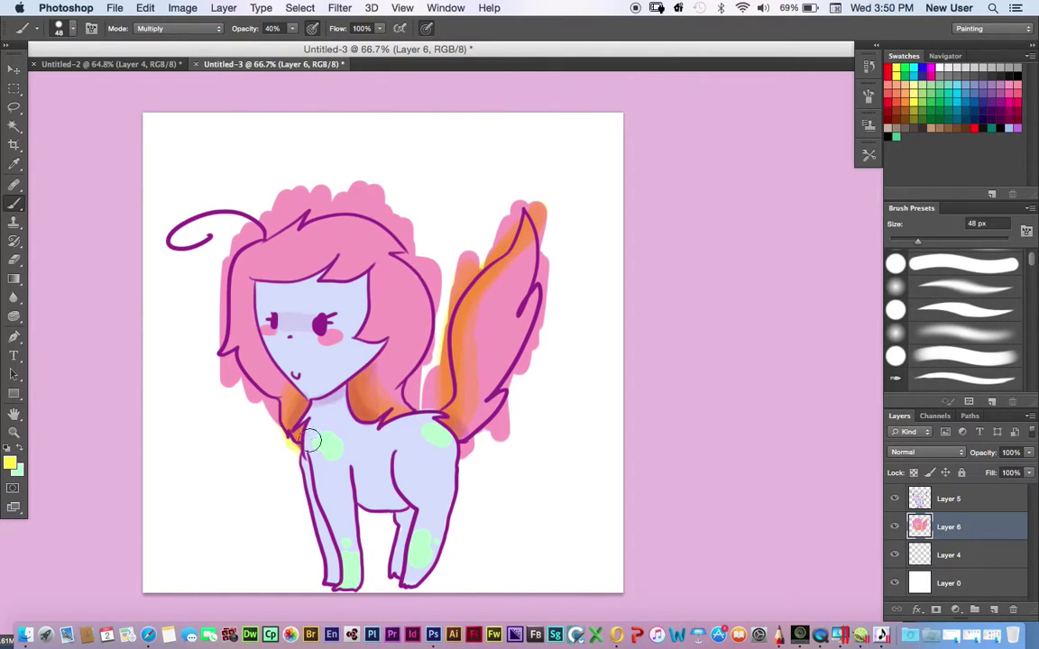
mouse_move(457, 421)
mouse_down()
mouse_move(464, 308)
mouse_move(549, 232)
mouse_up()
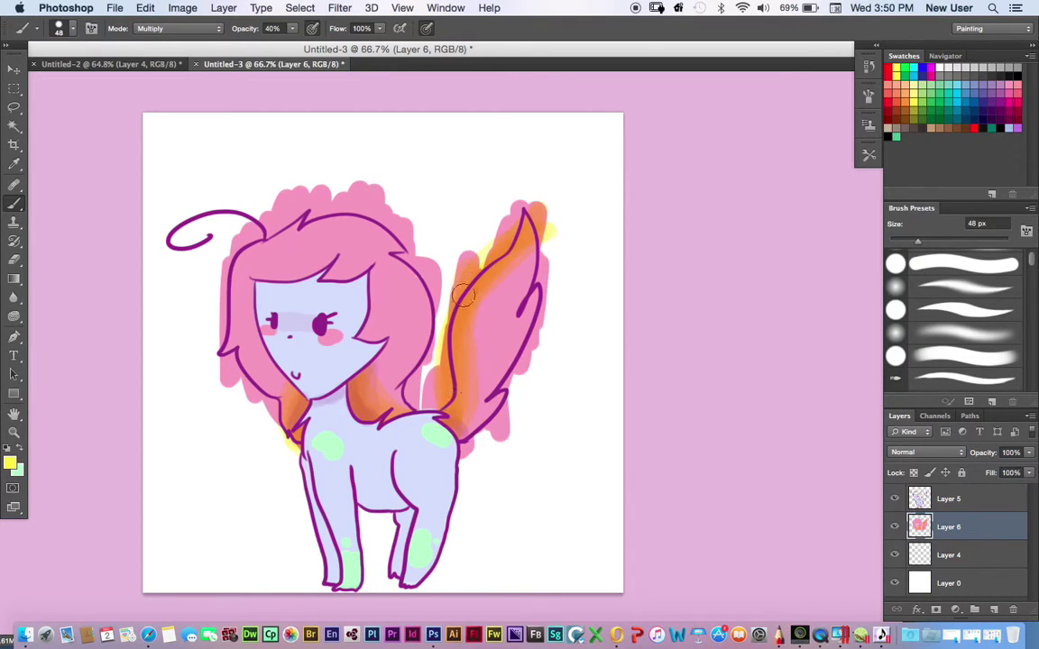
mouse_move(486, 281)
mouse_down()
mouse_move(509, 253)
mouse_move(474, 350)
mouse_up()
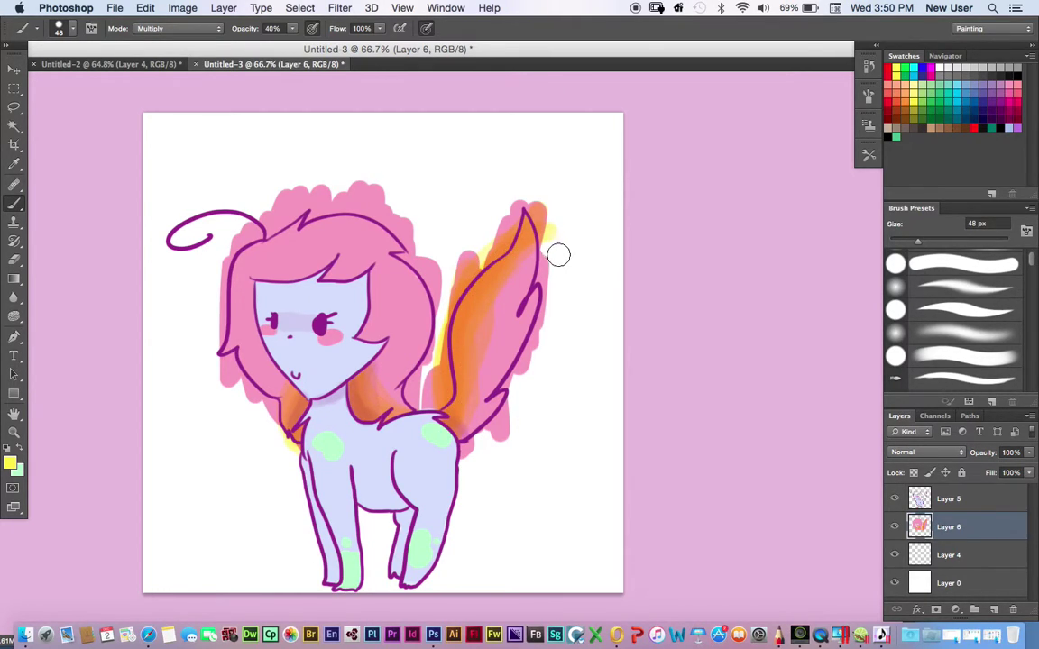
mouse_move(385, 333)
mouse_down()
mouse_move(367, 293)
mouse_move(362, 328)
mouse_move(384, 342)
mouse_move(395, 334)
mouse_move(356, 354)
mouse_move(366, 326)
mouse_up()
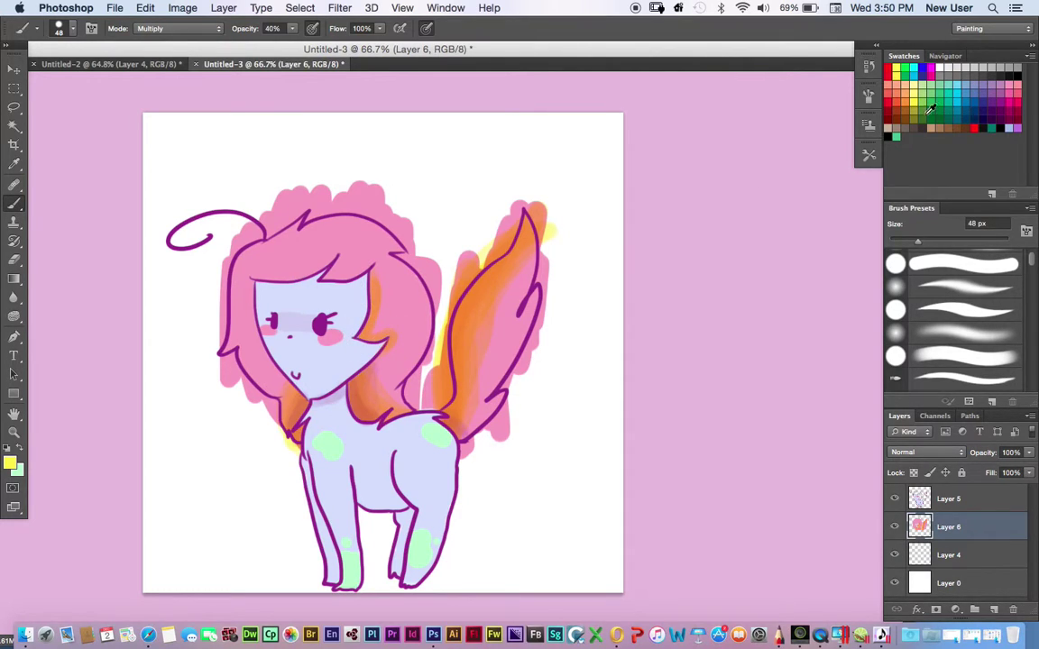
Try light green and another swatch colour as shading along the tail's outer edge, undoing each stroke
drag(554, 312, 530, 353)
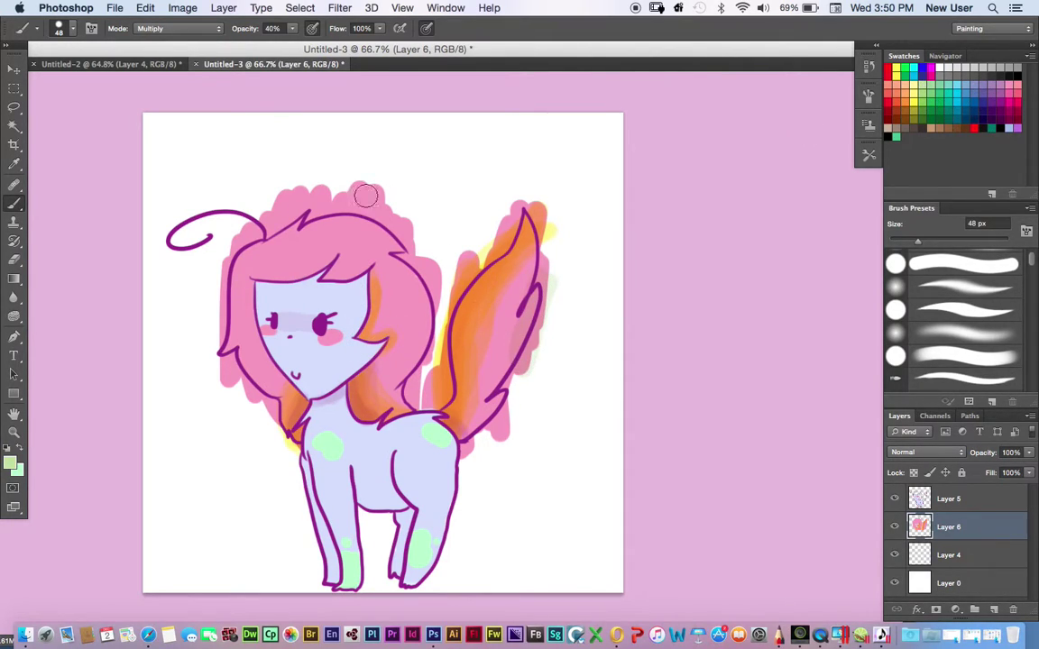
click(147, 8)
click(180, 29)
click(945, 66)
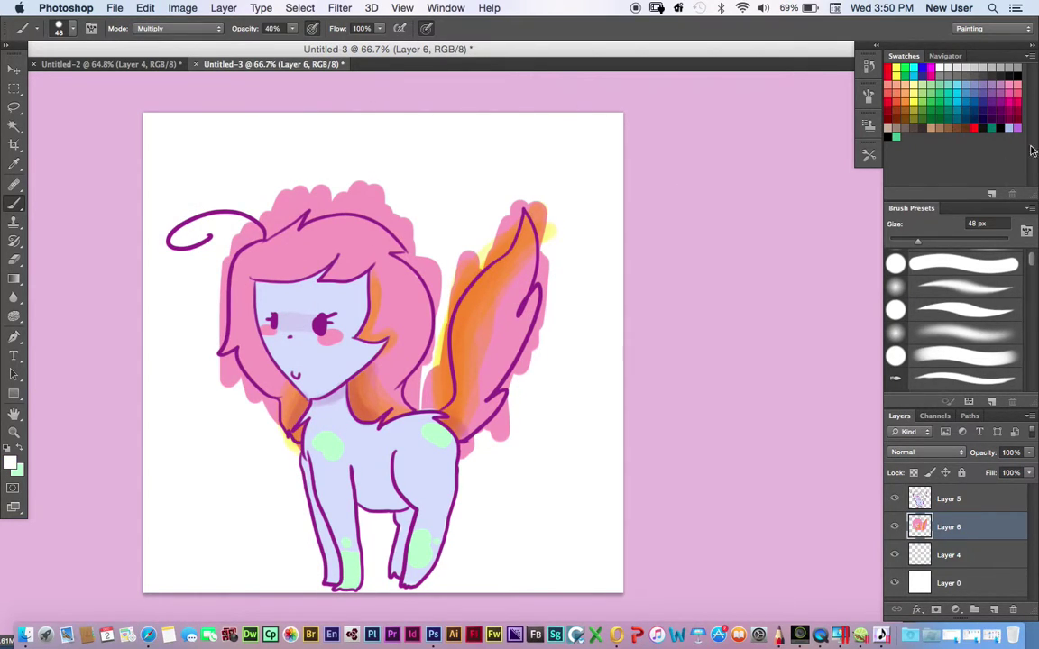
click(1009, 88)
mouse_move(514, 315)
mouse_down()
mouse_move(534, 293)
mouse_move(523, 365)
mouse_up()
click(147, 8)
click(171, 21)
Deepen the shading of the neck hair and the tail's inner edge with purple, undoing the extra soft-brush stroke
drag(351, 379, 392, 429)
drag(312, 389, 314, 449)
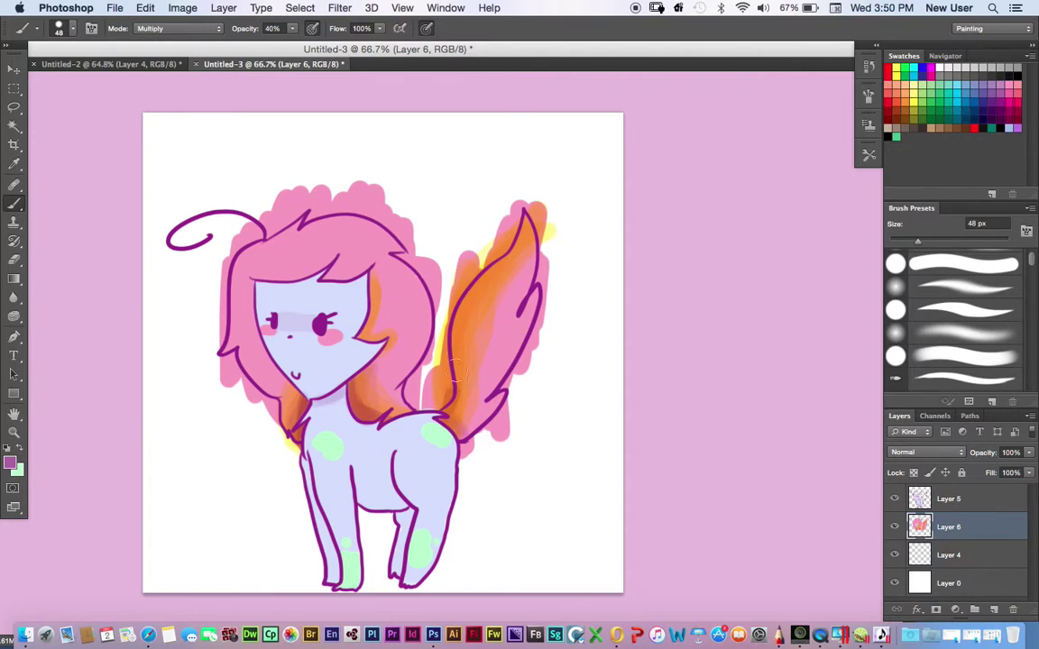
mouse_move(435, 384)
mouse_down()
mouse_move(485, 262)
mouse_move(547, 207)
mouse_up()
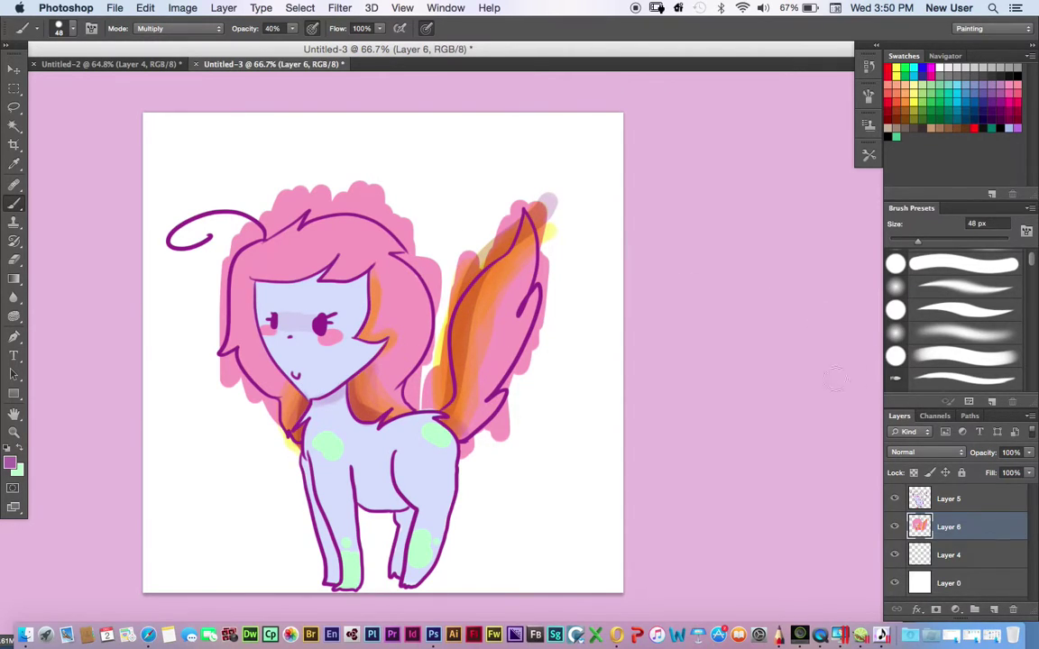
click(924, 340)
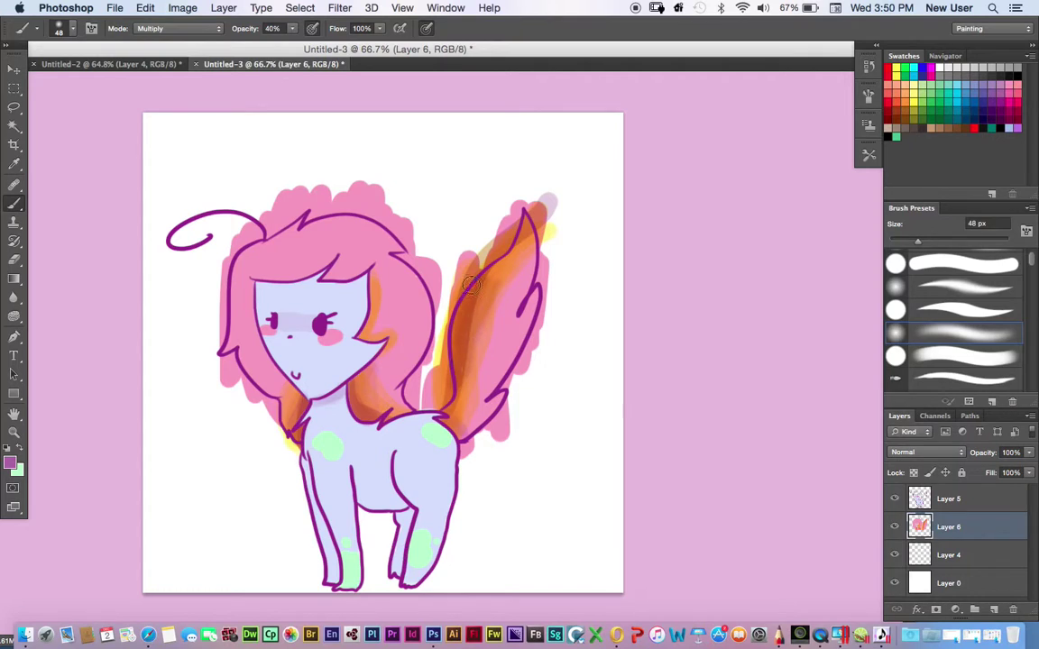
click(147, 8)
click(171, 19)
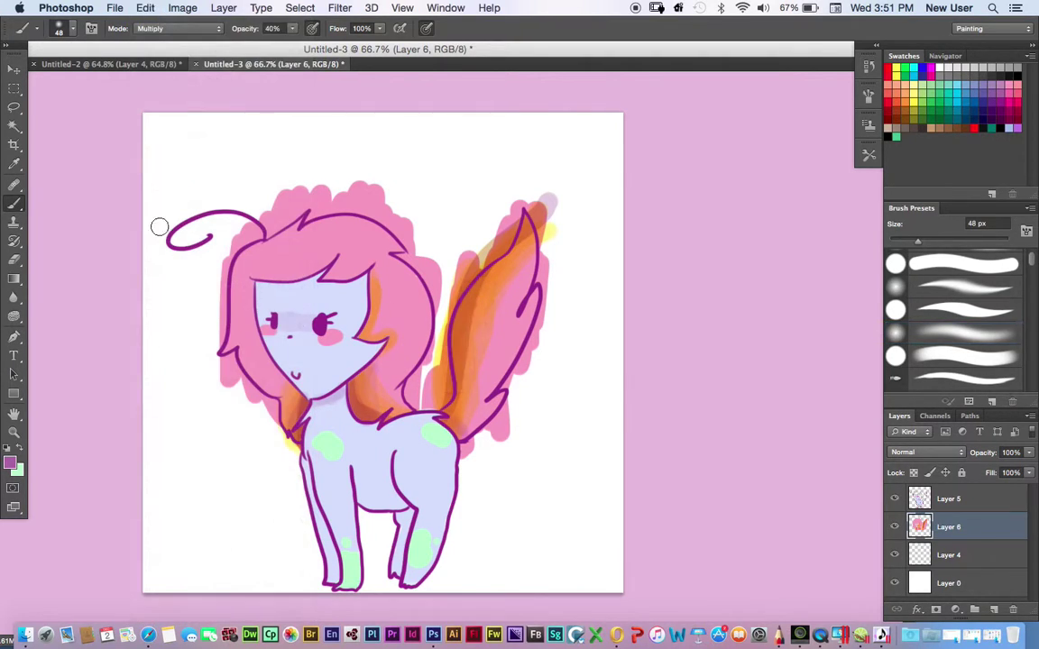
Soften the shading on the tail and neck hair with the Blur tool at 46 px and 100% strength, and return to the brush
click(14, 299)
mouse_move(489, 327)
mouse_down()
mouse_move(462, 366)
mouse_move(491, 264)
mouse_move(471, 302)
mouse_move(464, 317)
mouse_move(531, 219)
mouse_move(478, 339)
mouse_move(484, 359)
mouse_move(514, 257)
mouse_move(474, 408)
mouse_move(458, 361)
mouse_move(382, 293)
mouse_move(388, 281)
mouse_move(376, 355)
mouse_move(394, 324)
mouse_move(377, 353)
mouse_move(369, 427)
mouse_up()
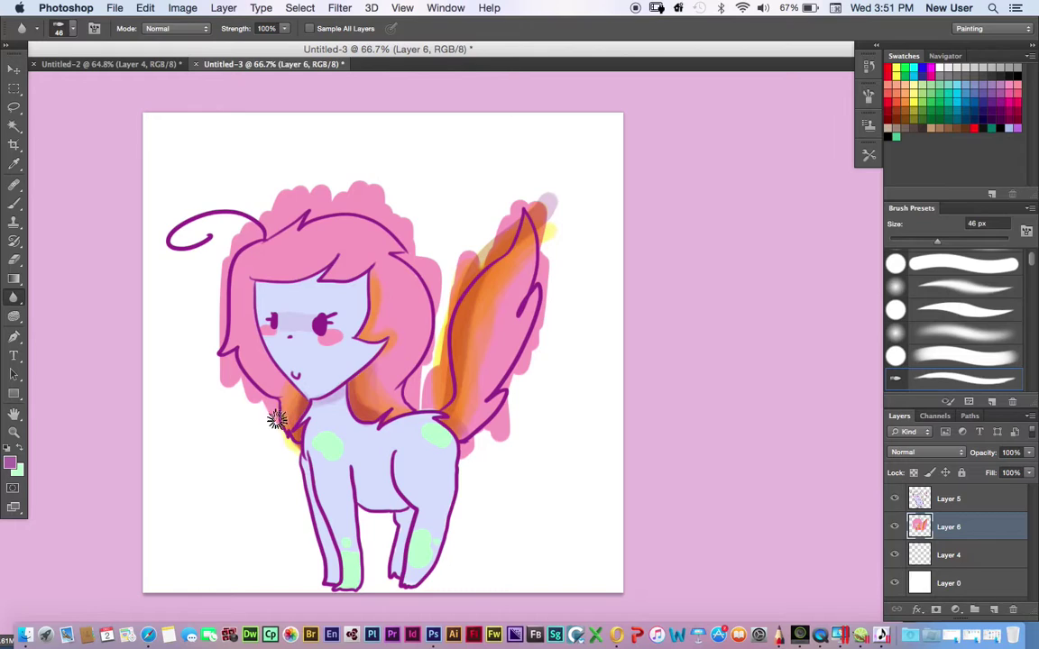
click(14, 204)
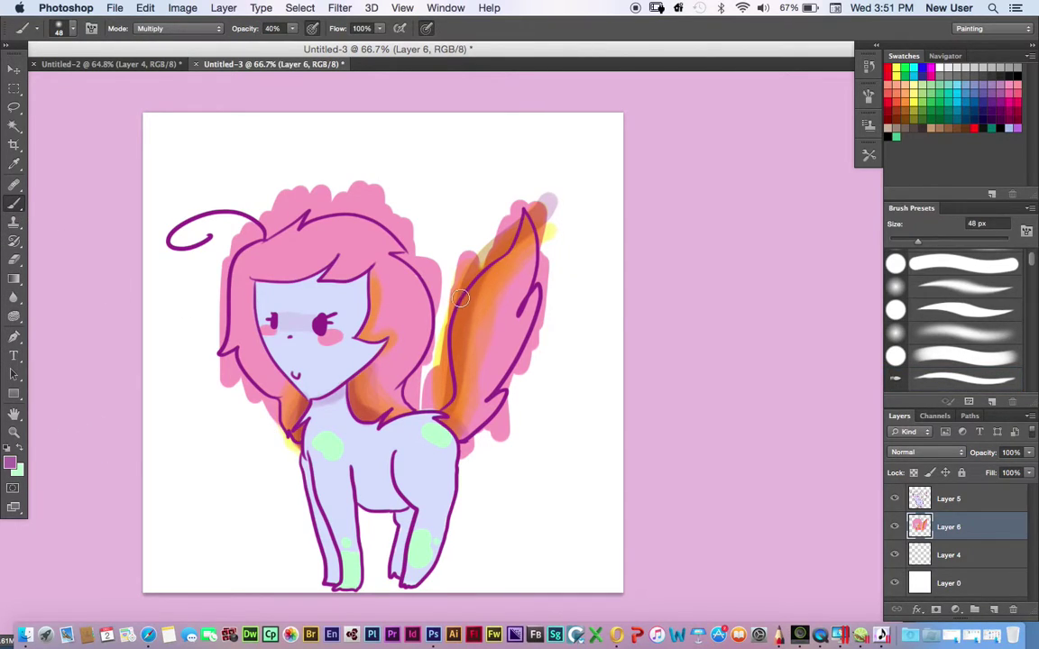
click(929, 356)
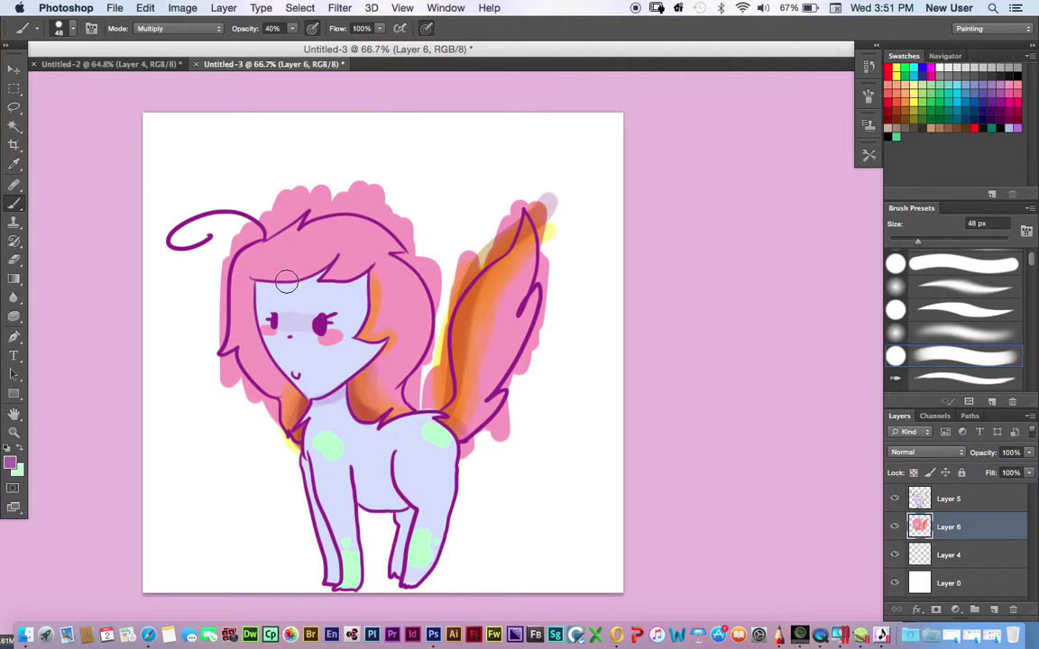
Select the area outside the line art on Layer 5 with the Magic Wand, remove the excess colour from Layer 6 and deselect
click(963, 498)
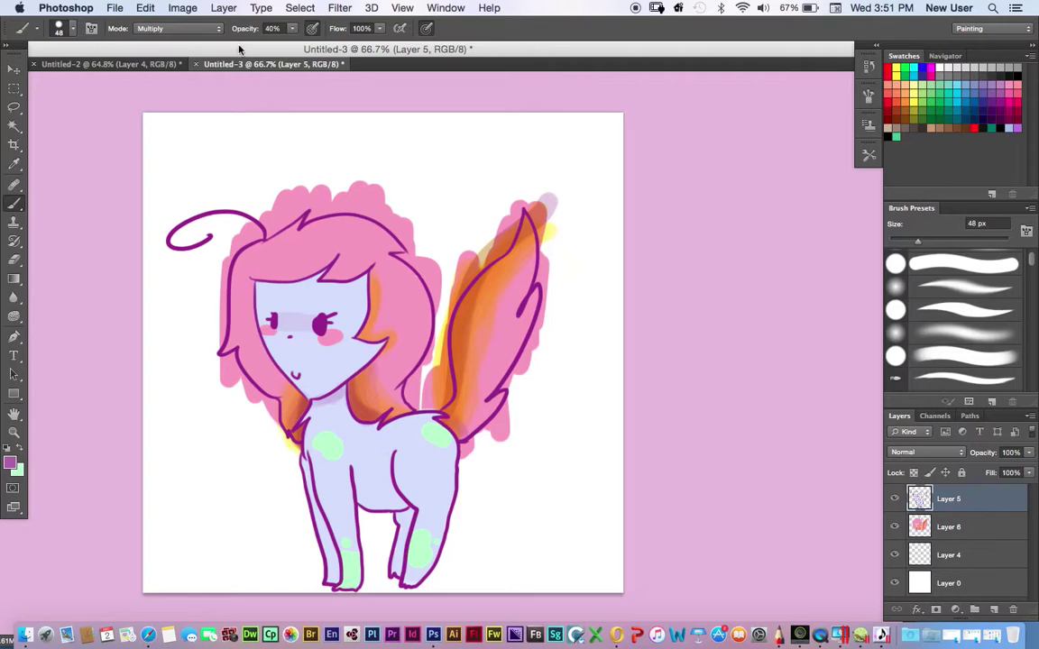
click(15, 126)
click(195, 167)
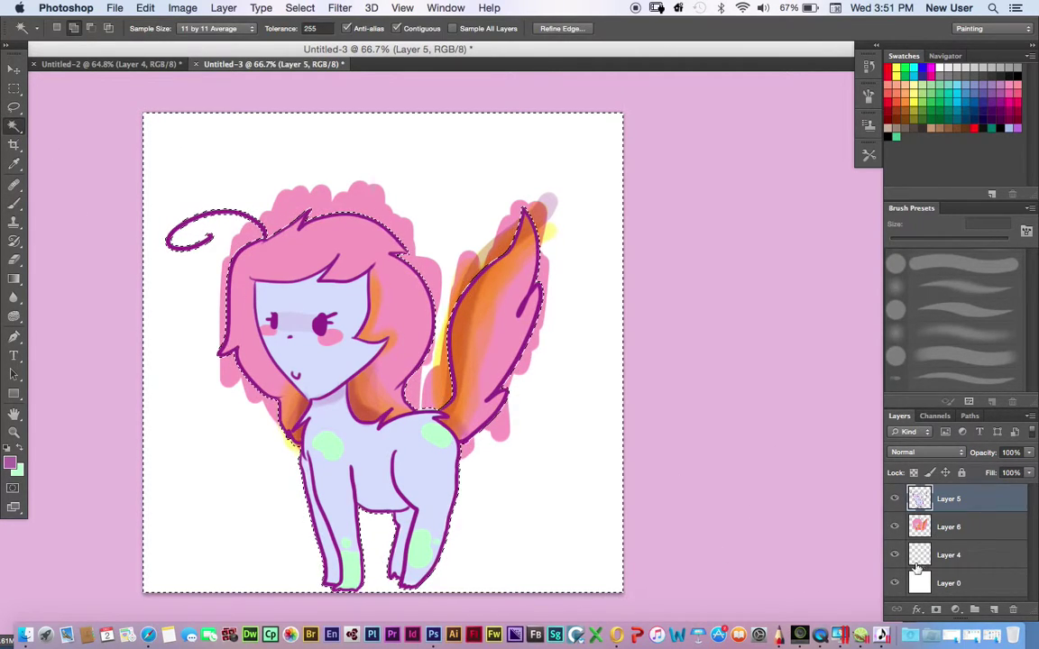
click(963, 530)
key(super+z)
key(super+x)
key(super+d)
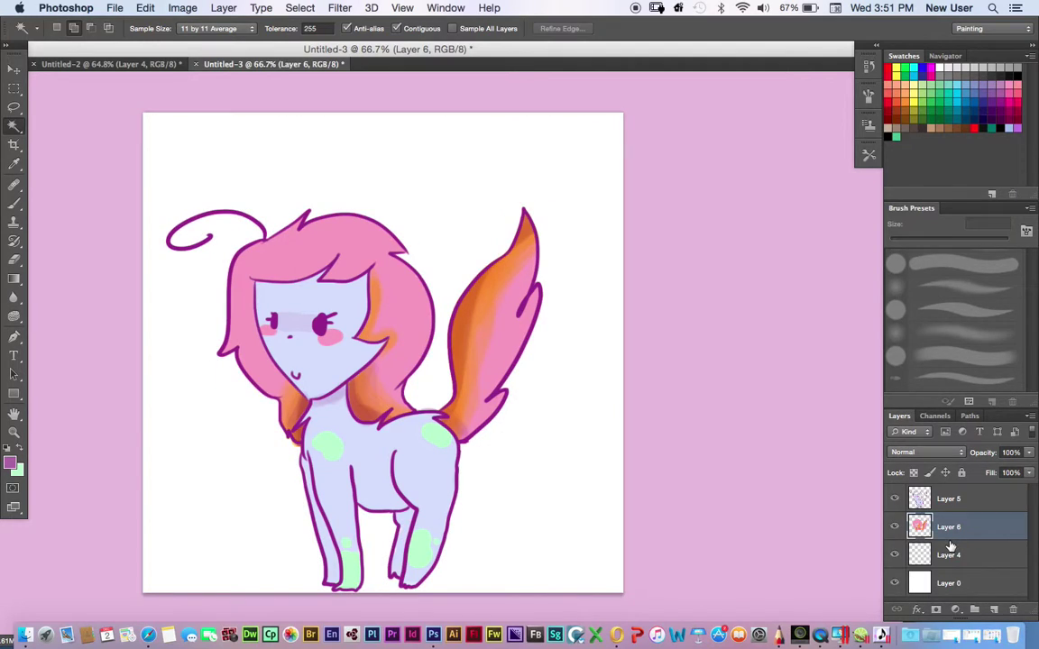
Merge the line art on Layer 5 down into Layer 6 and set the Brush tool's opacity to 100%
click(962, 501)
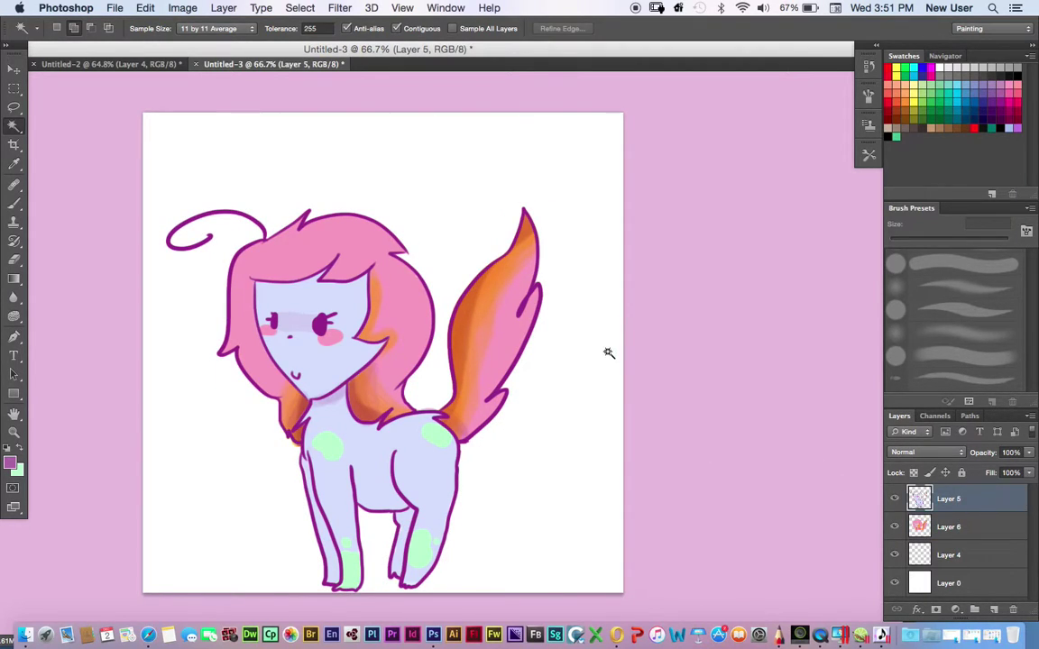
key(super+e)
click(15, 203)
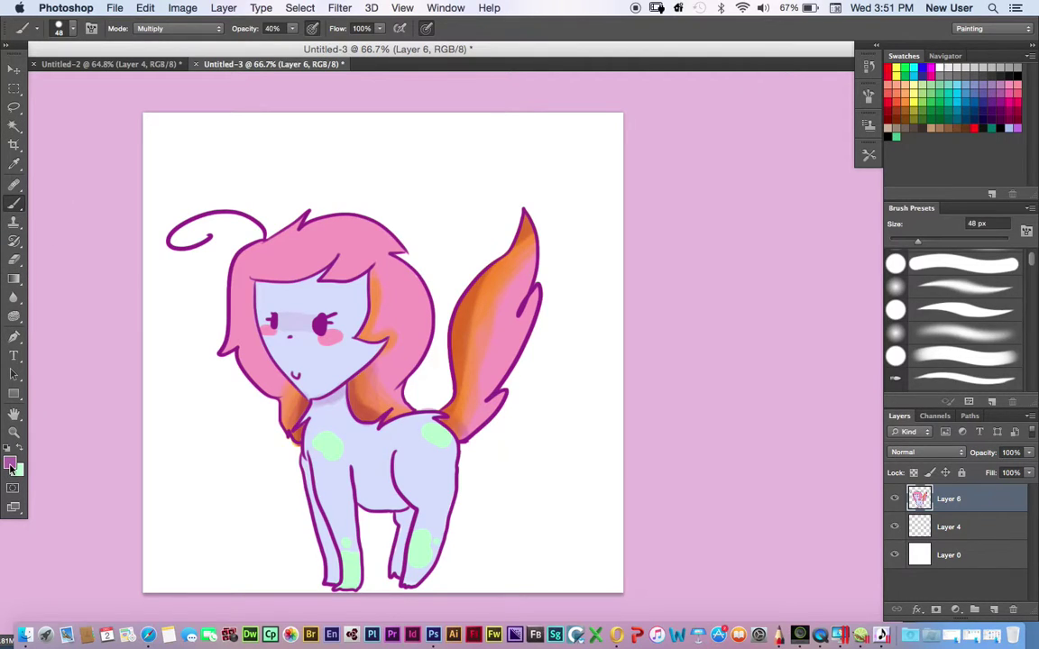
drag(292, 30, 344, 40)
Try purple Multiply brush strokes across the hair fringe and undo the painting
click(298, 282)
drag(260, 274, 294, 266)
click(146, 8)
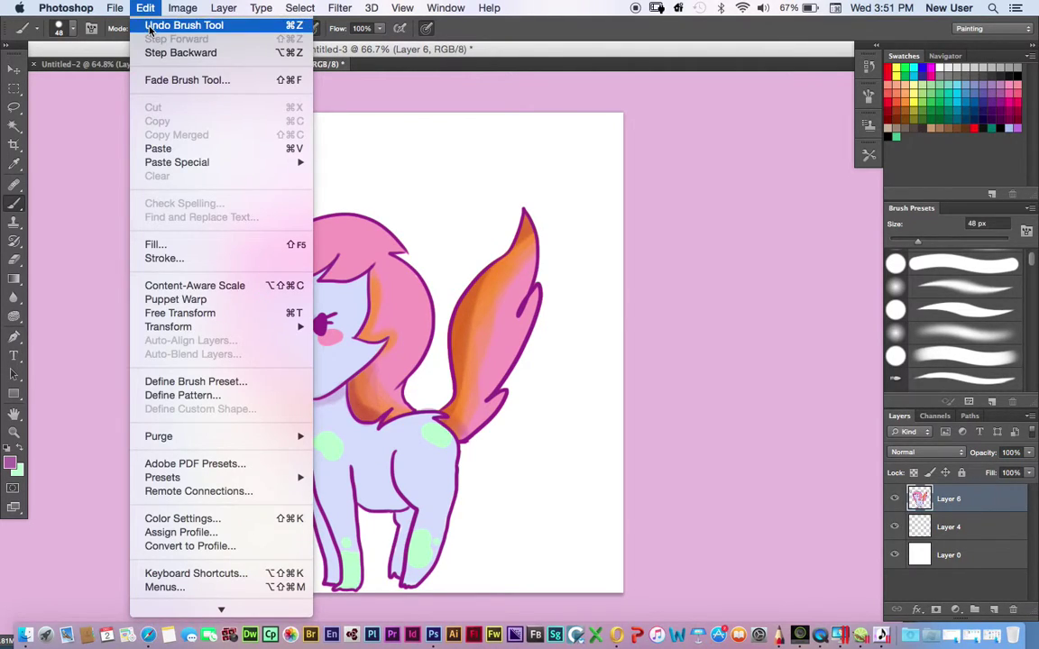
click(135, 22)
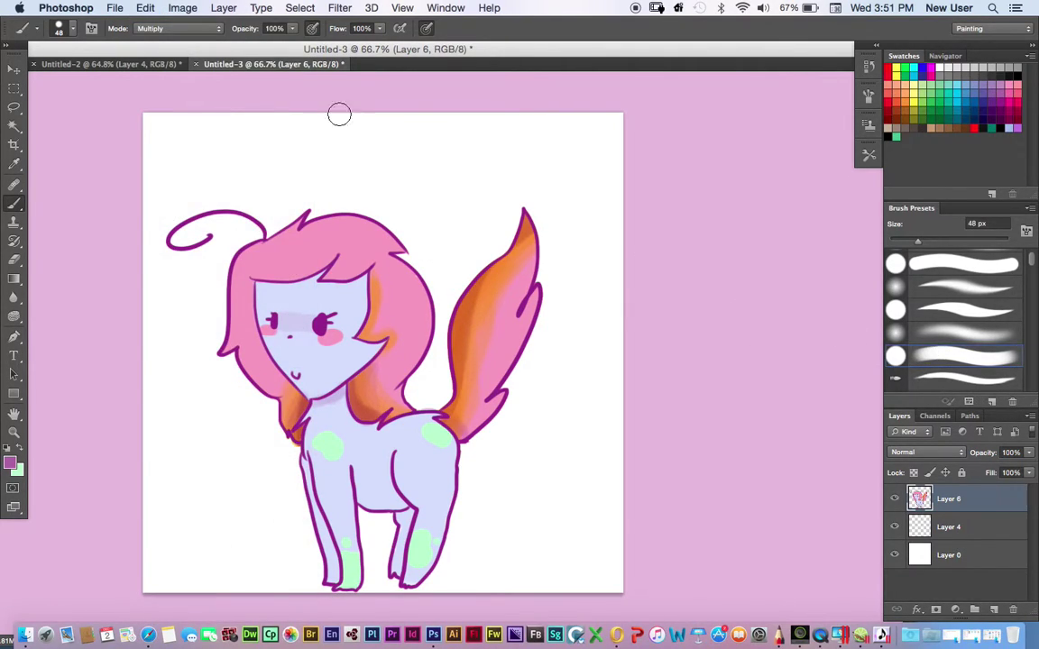
Try a purple brush stroke in Overlay mode over the fringe and side hair, and undo it
click(148, 28)
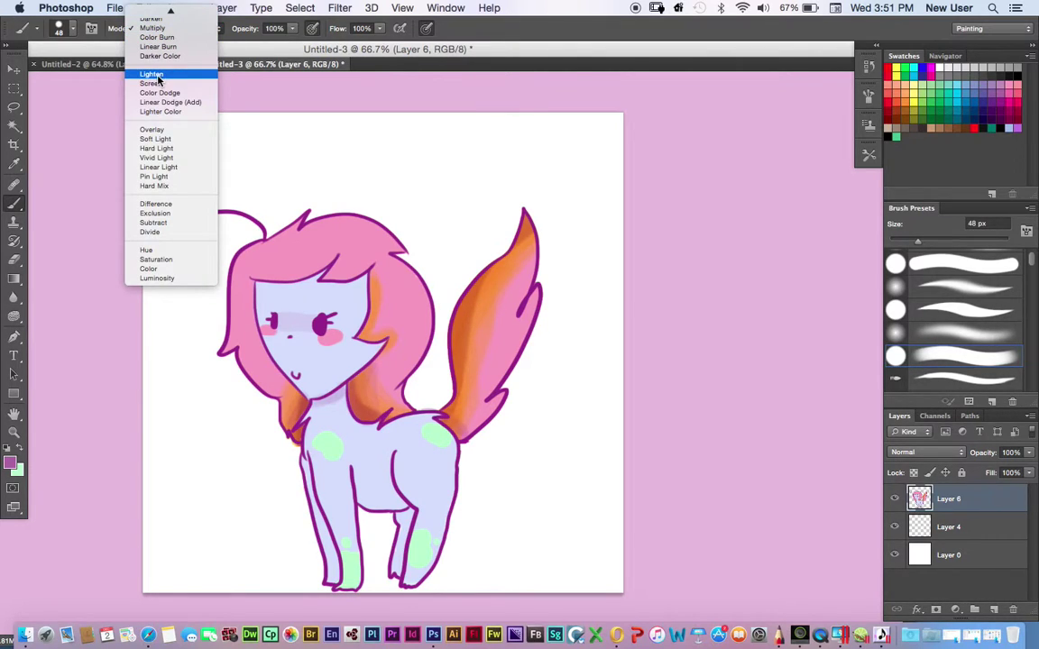
click(151, 130)
mouse_move(350, 280)
mouse_down()
mouse_move(307, 285)
mouse_move(332, 264)
mouse_move(293, 275)
mouse_move(267, 297)
mouse_up()
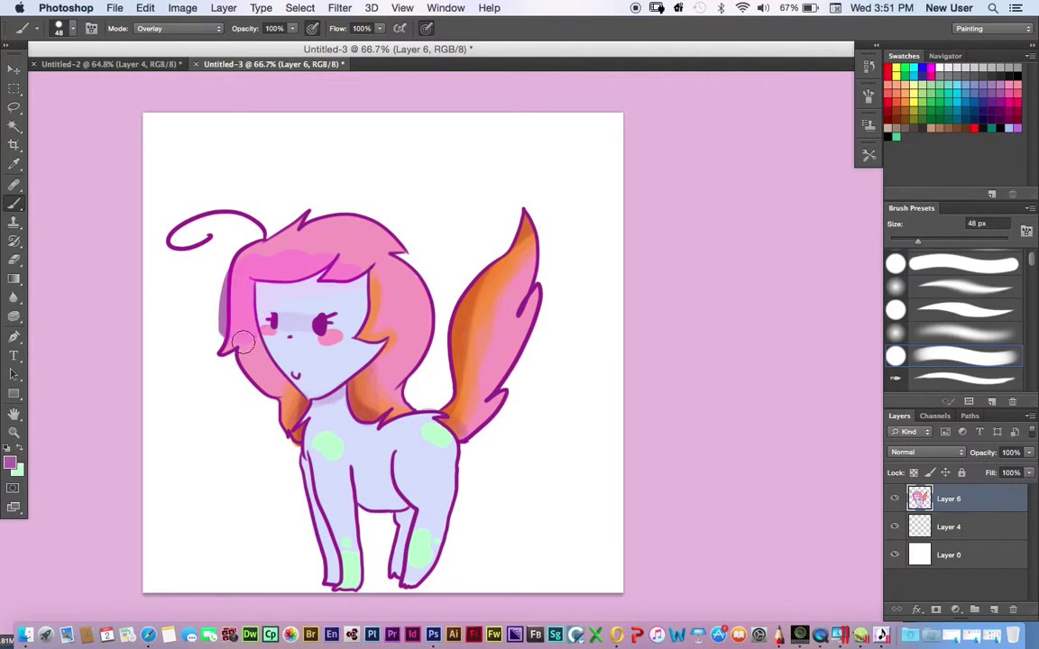
click(145, 7)
click(147, 25)
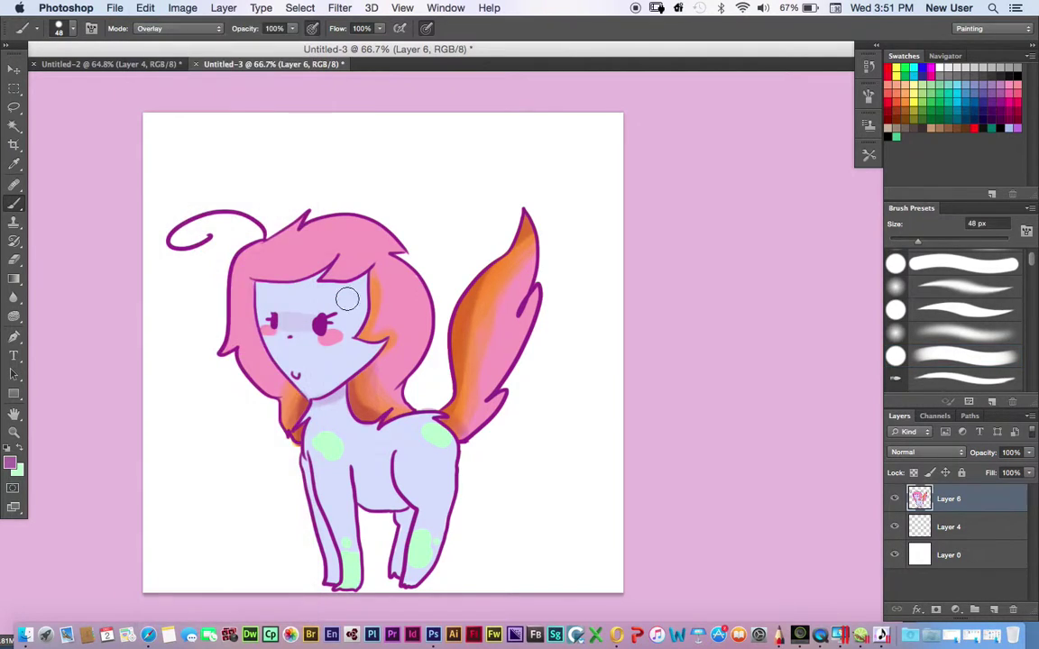
Set Layer 6's blend mode to Multiply, try Lighten on it and undo the Lighten change
click(911, 452)
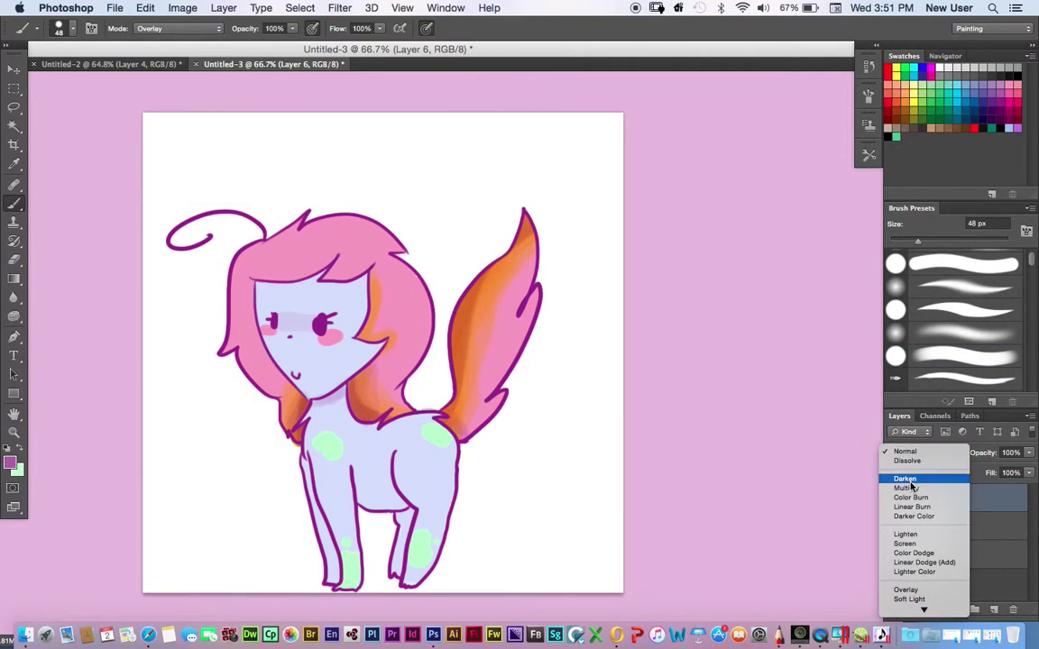
click(909, 488)
click(911, 453)
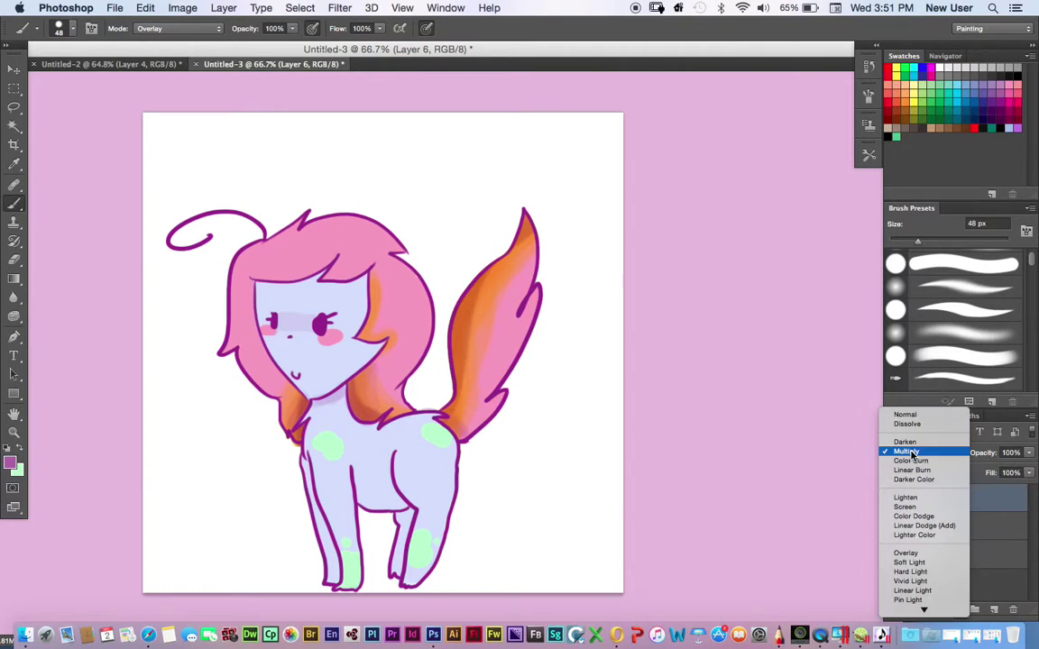
click(904, 497)
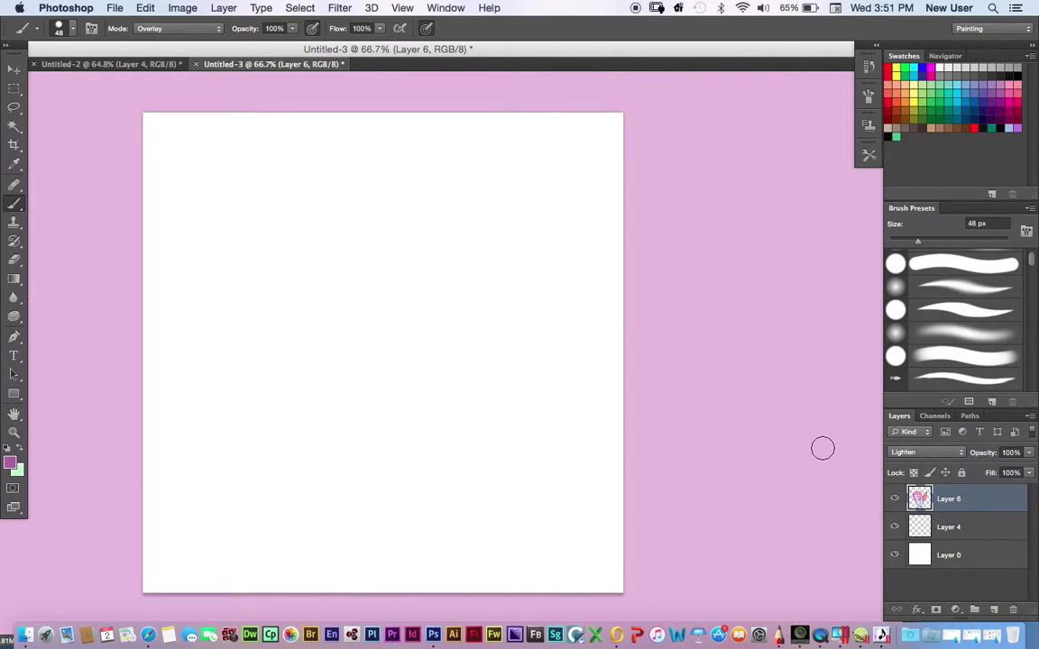
key(super+z)
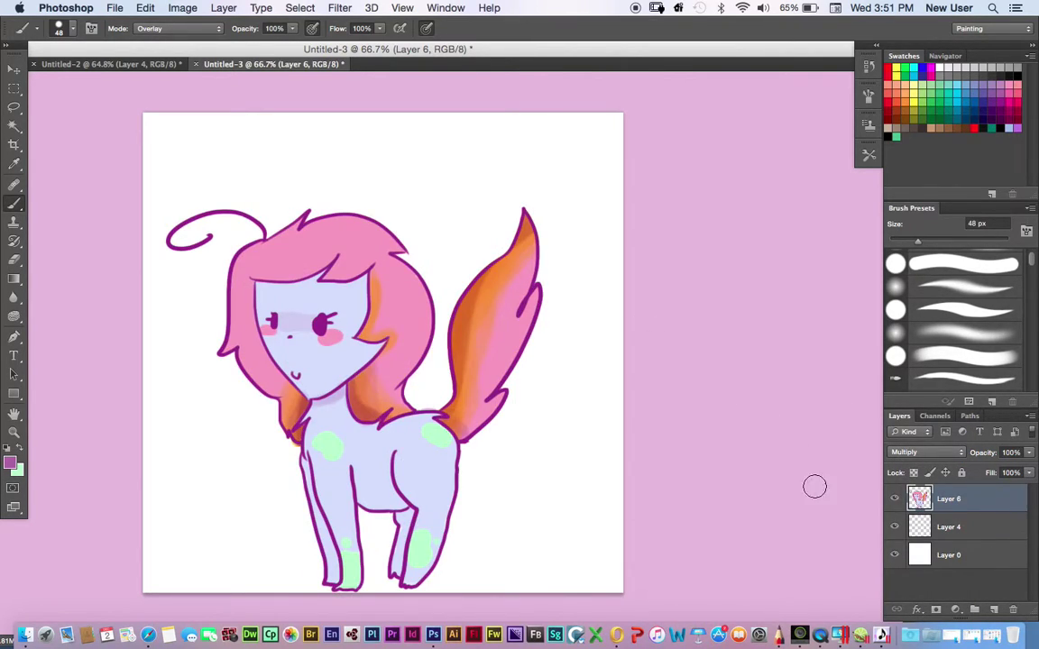
Choose a teal swatch and paint a ring with a small loop beside the tail's base on Layer 4
click(942, 526)
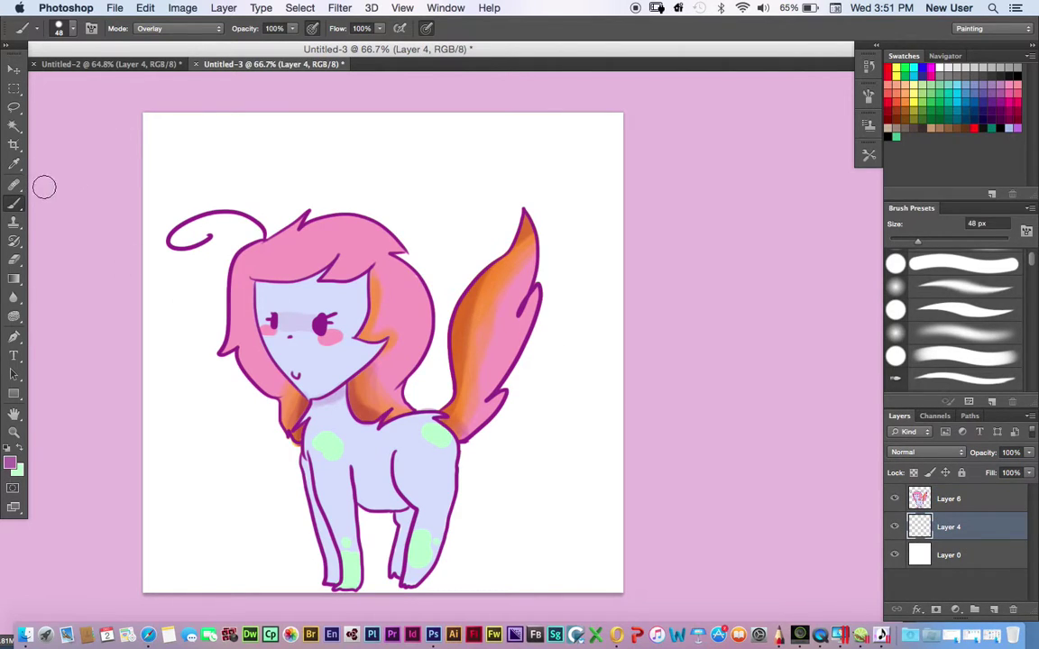
click(951, 97)
drag(552, 397, 544, 391)
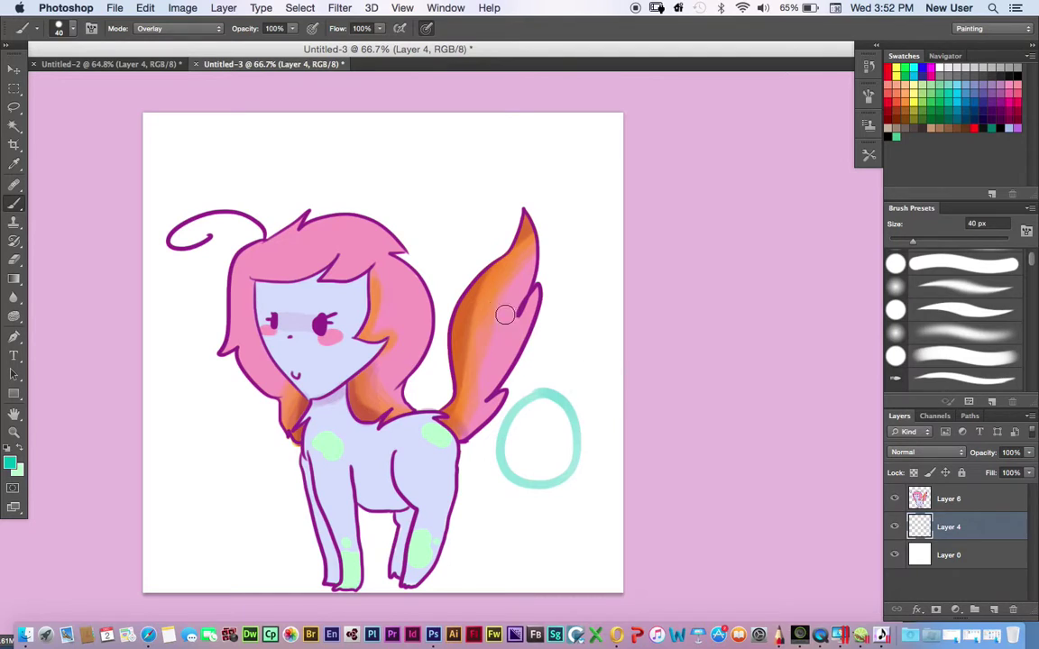
mouse_move(569, 407)
mouse_down()
mouse_move(547, 393)
mouse_move(523, 424)
mouse_move(524, 474)
mouse_move(574, 457)
mouse_up()
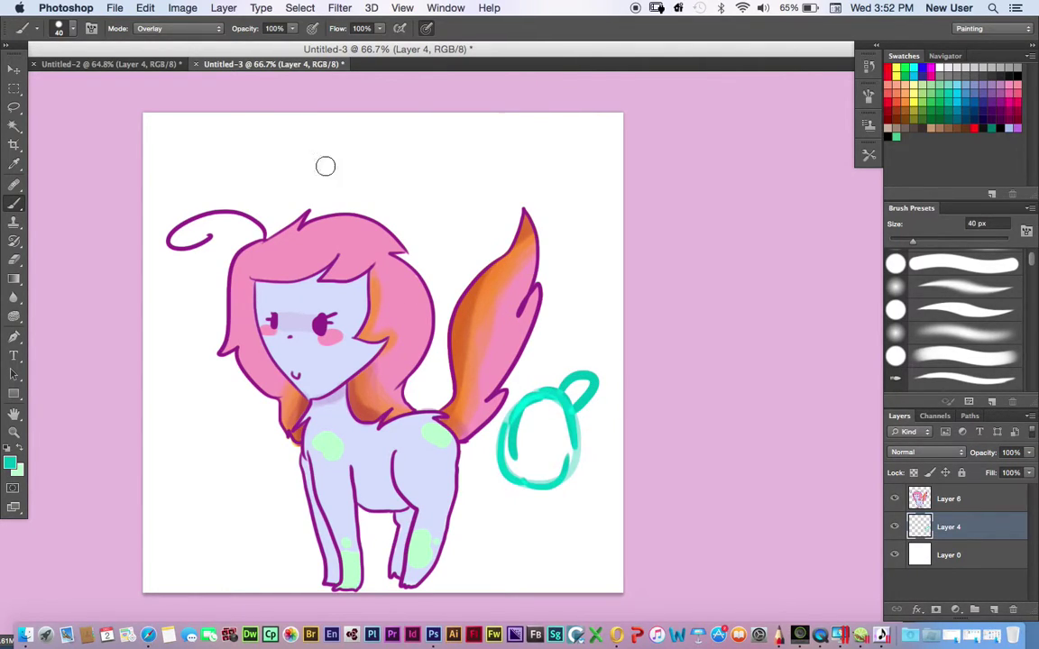
Set the brush mode to Normal and delete Layer 4 together with its teal scribble
click(170, 27)
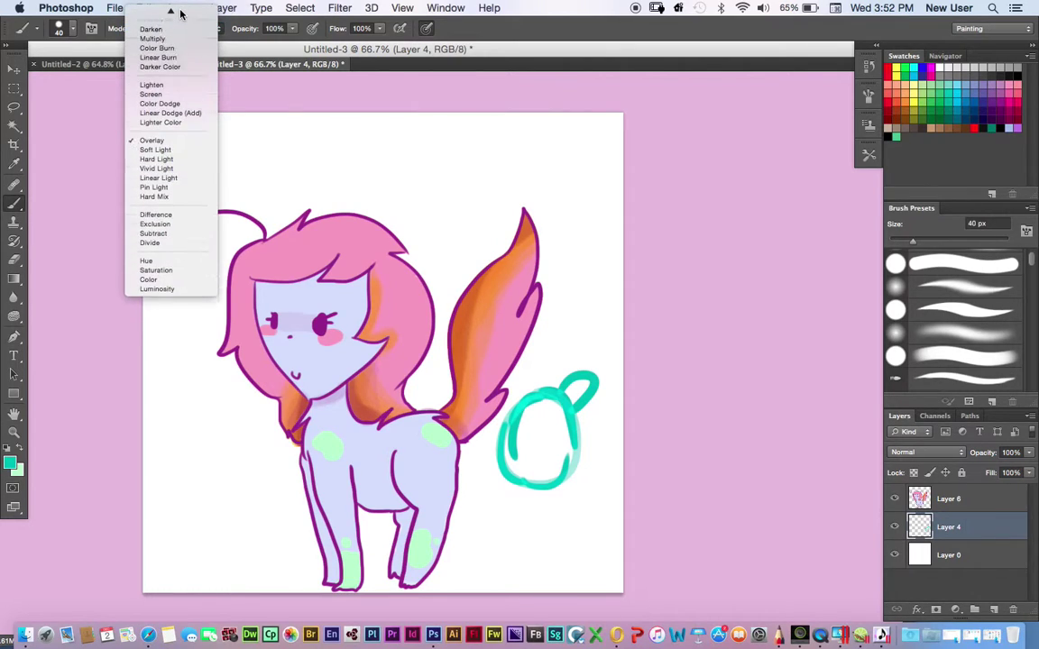
click(171, 12)
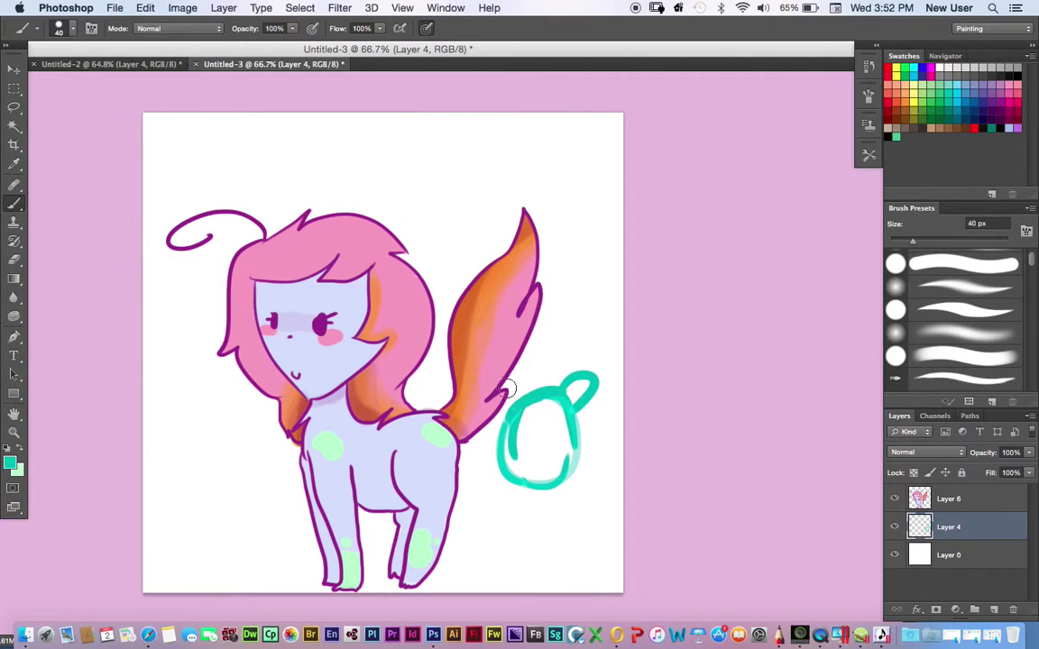
click(987, 552)
click(983, 528)
key(BackSpace)
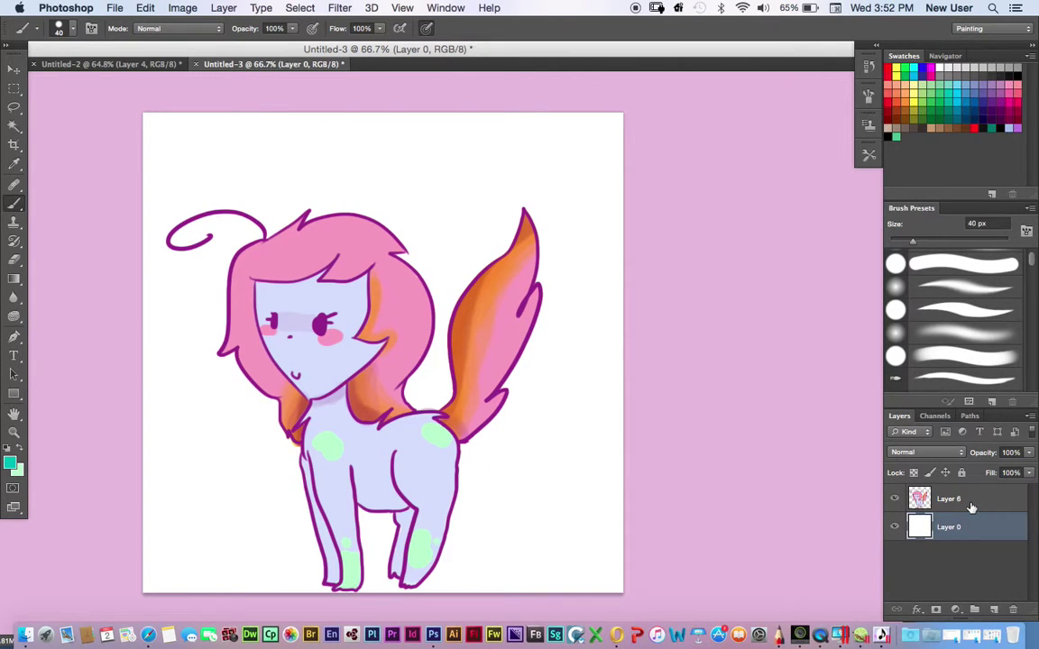
click(972, 635)
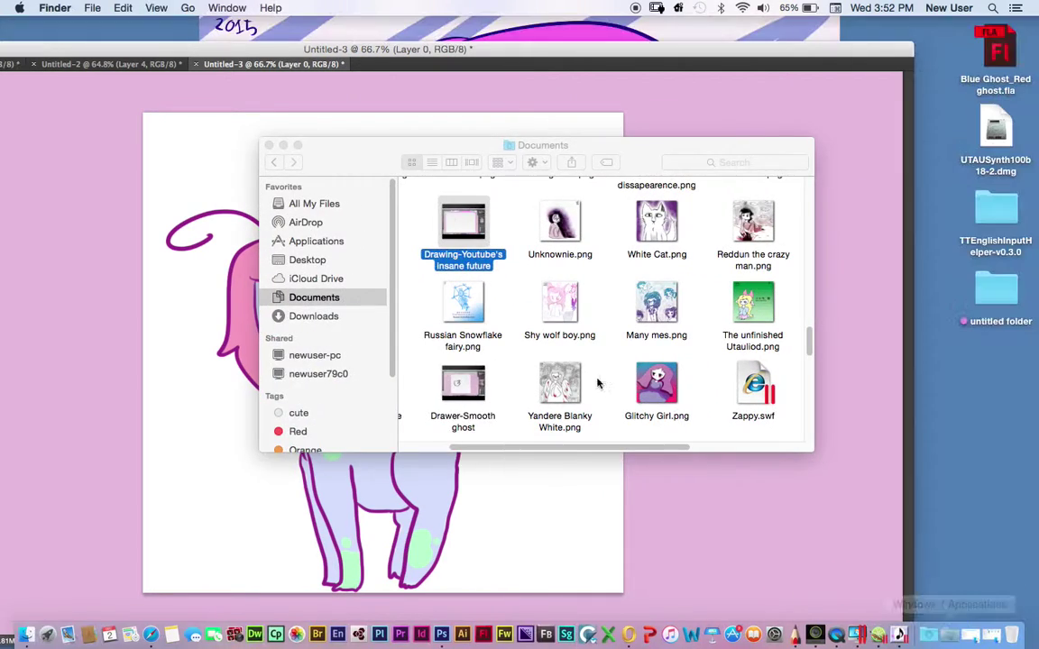
click(269, 145)
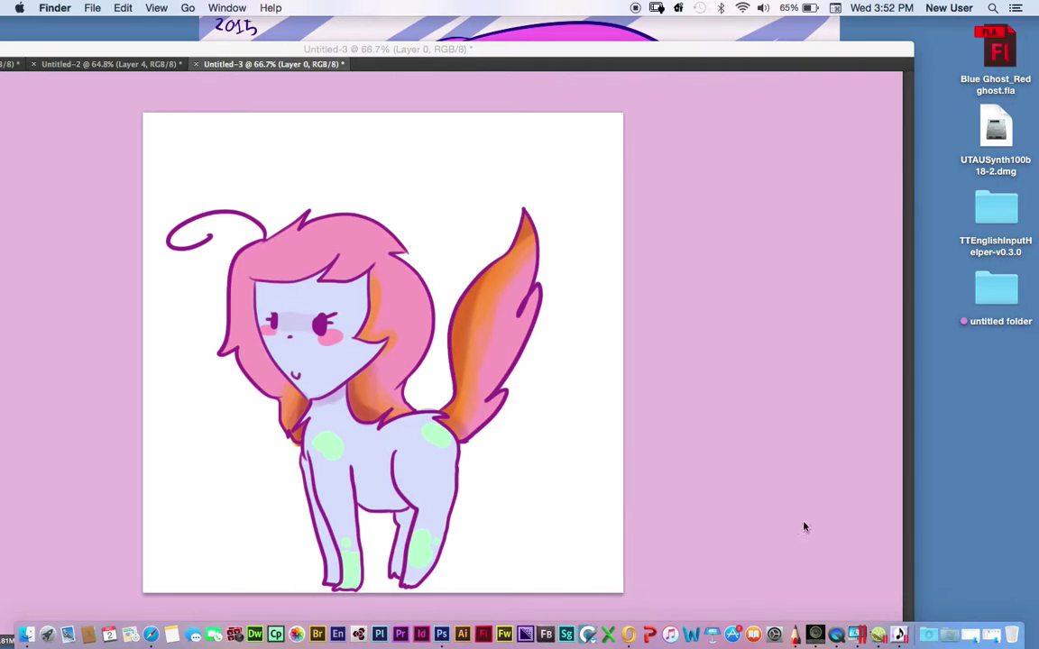
click(634, 439)
Add three layers above Layer 0 and fill the topmost new one with a teal background using the Gradient tool
click(994, 609)
click(994, 610)
click(993, 610)
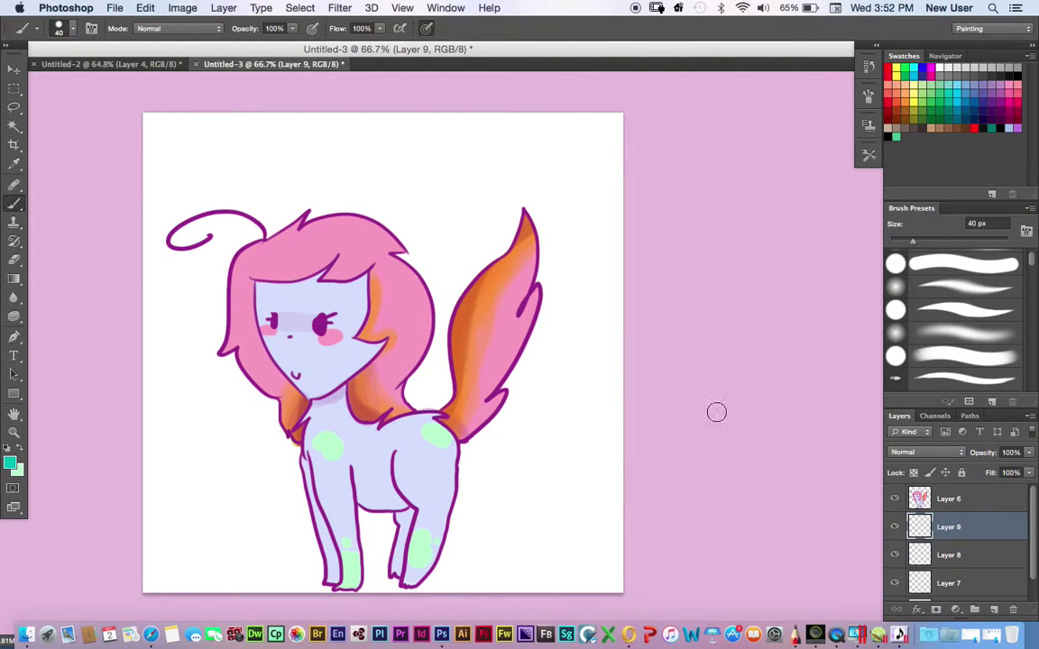
click(14, 279)
drag(726, 223, 716, 235)
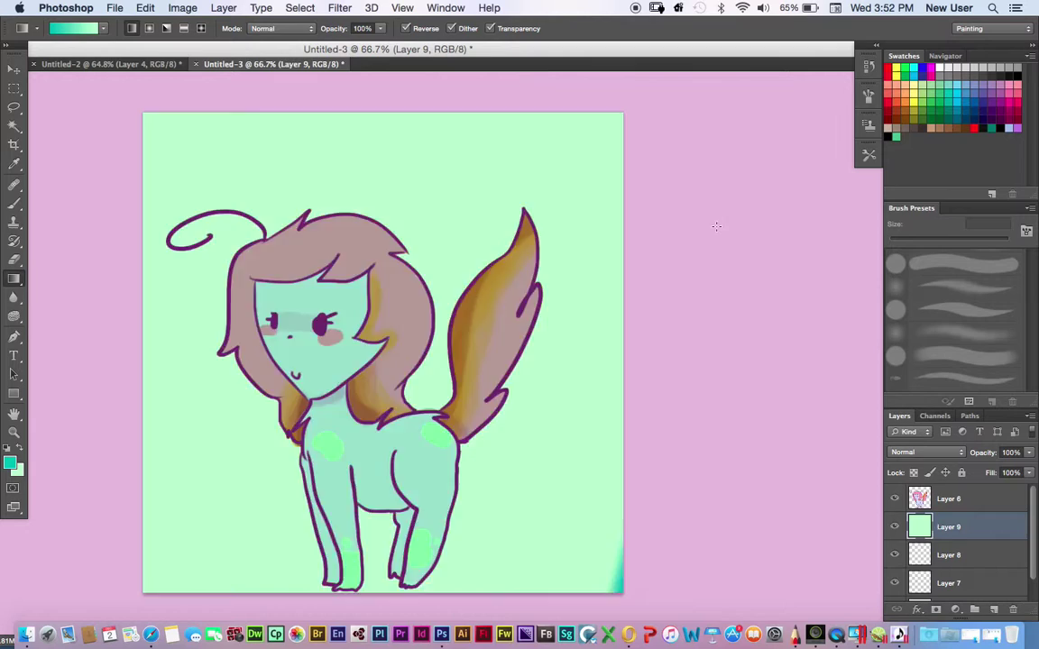
Set Layer 6's blend mode to Normal and move the teal Layer 9 below Layer 8
click(956, 498)
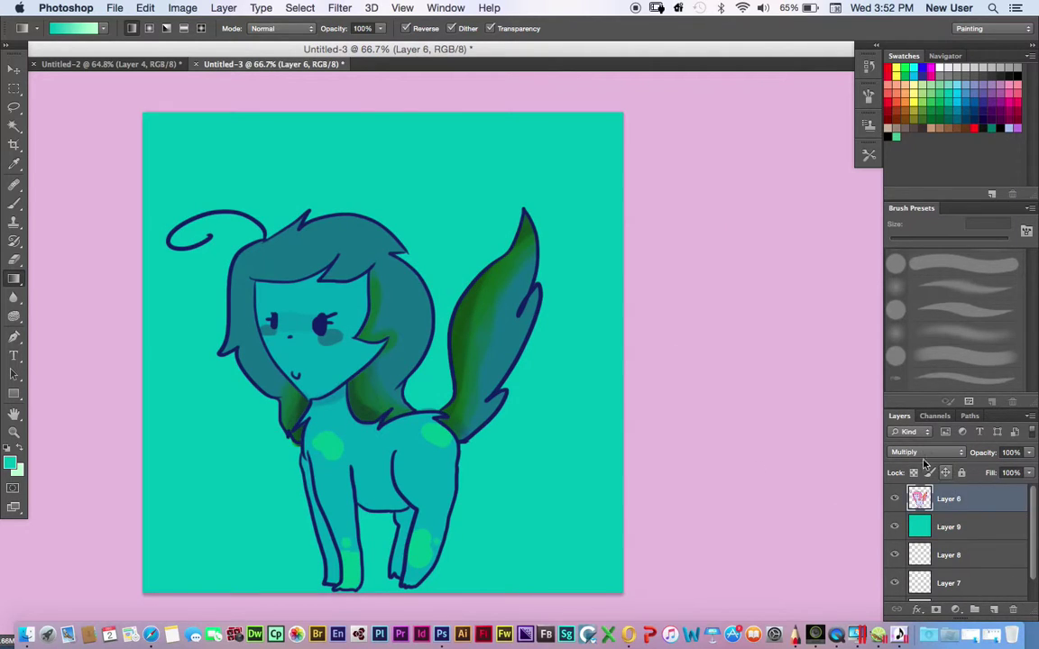
click(912, 452)
click(906, 416)
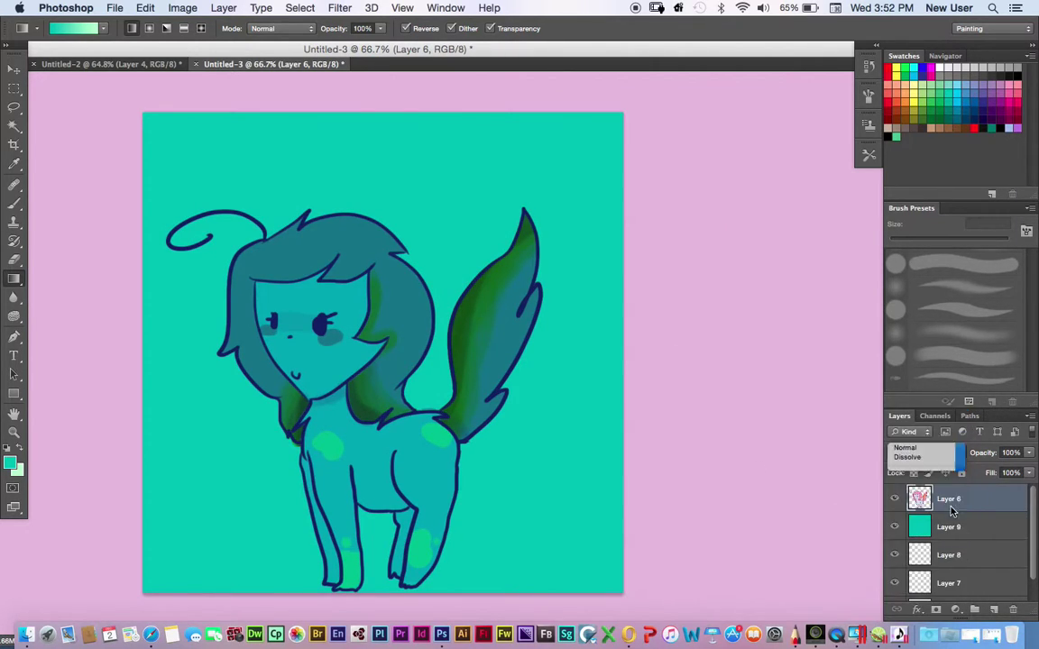
drag(968, 535, 969, 559)
double_click(948, 532)
click(711, 320)
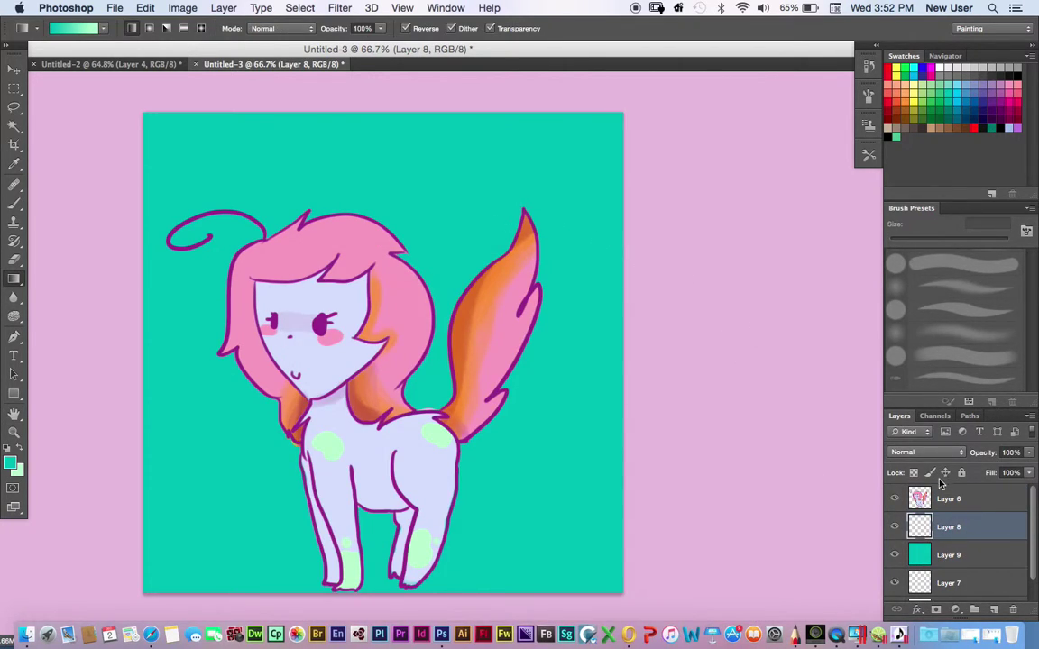
Nudge the creature on Layer 6 slightly upward on the canvas
click(940, 487)
key(super+Up)
key(super+Up)
key(super+Up)
key(super+Up)
key(super+Up)
key(super+Up)
key(super+Up)
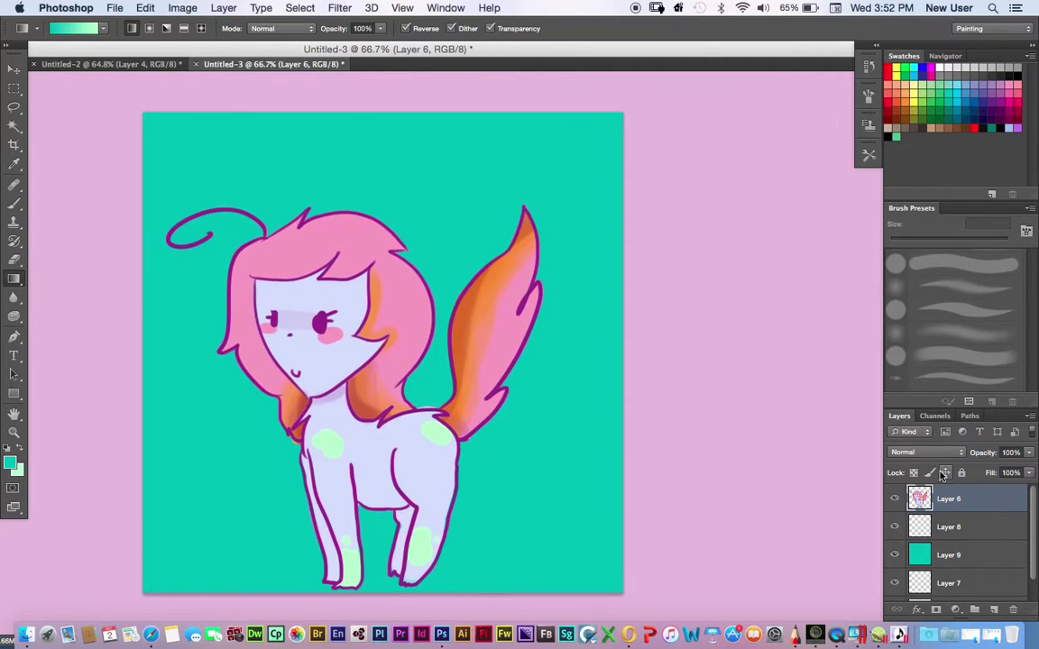
Make Layer 8 active and set the Brush tool's mode to Overlay
click(1025, 528)
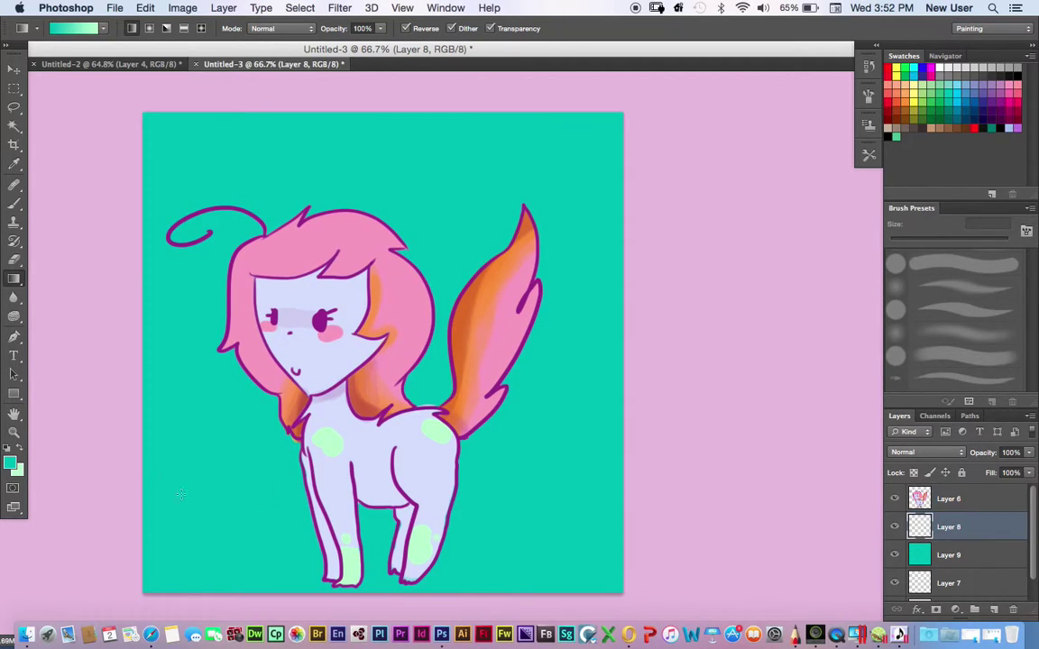
click(13, 203)
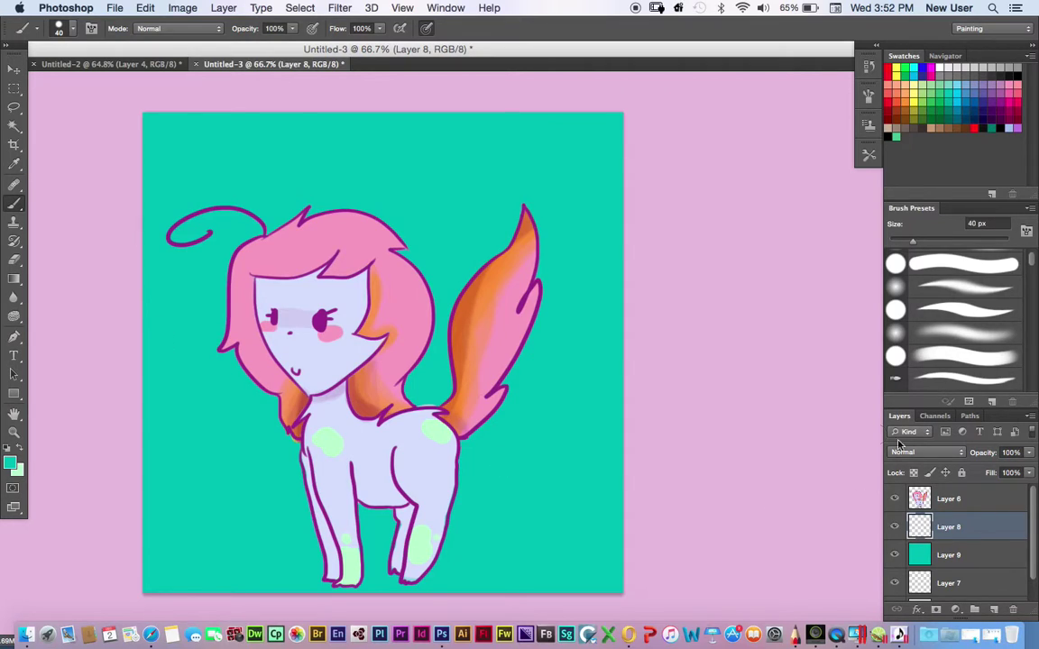
click(184, 30)
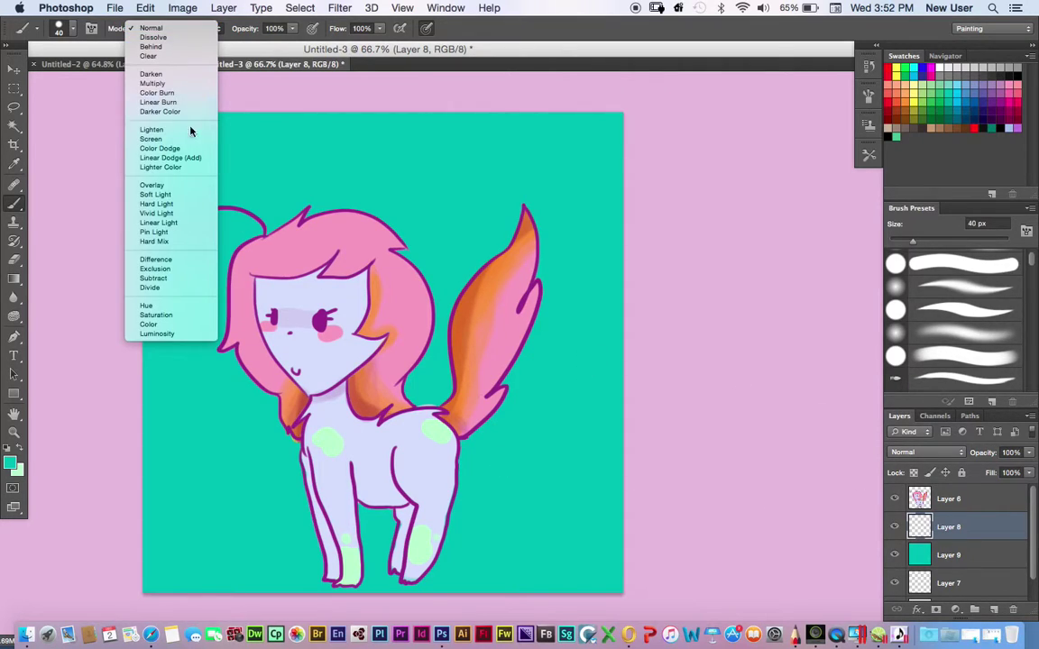
click(158, 185)
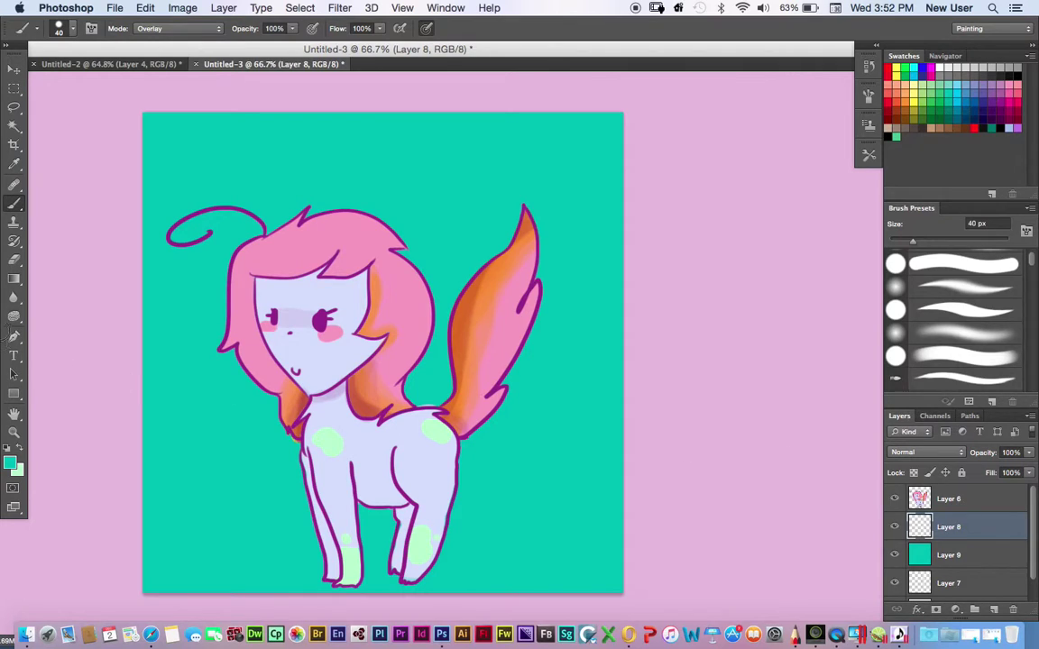
click(150, 635)
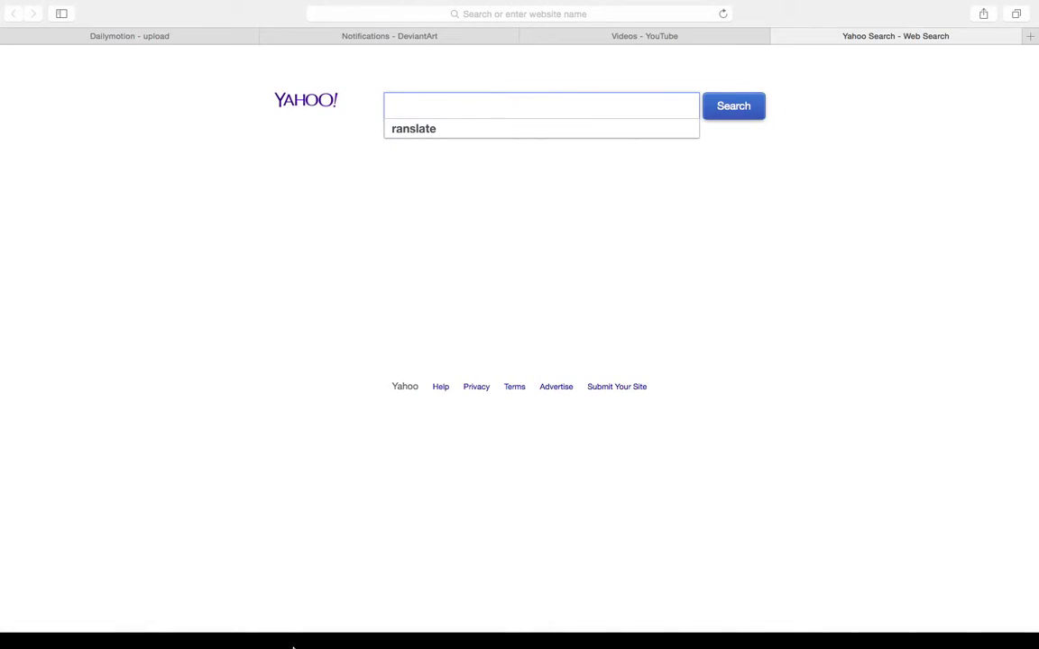
mouse_move(305, 646)
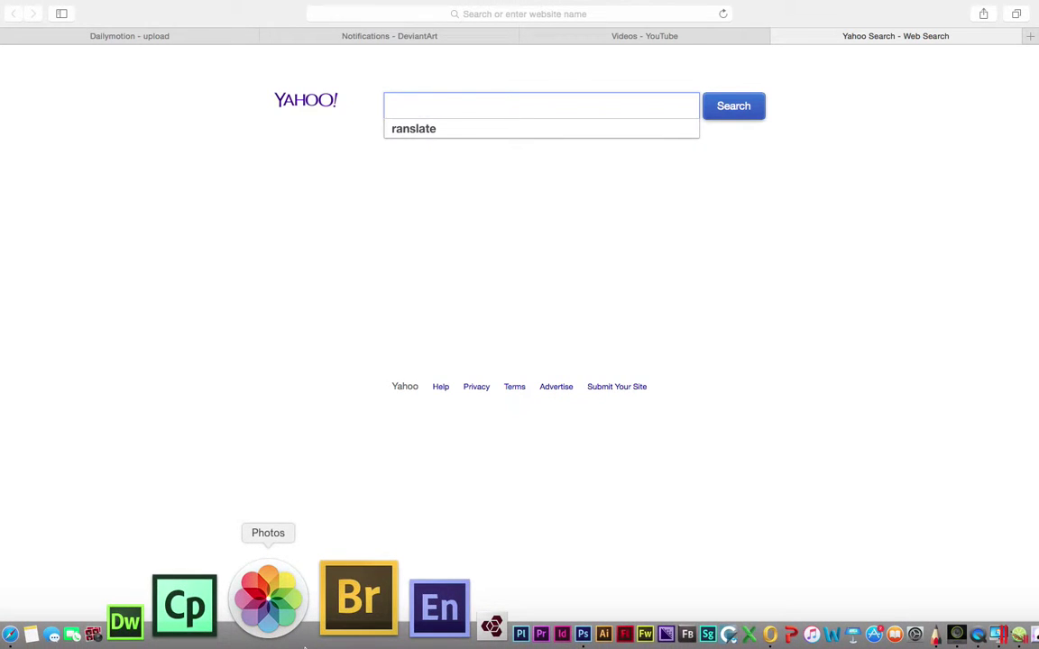
click(446, 611)
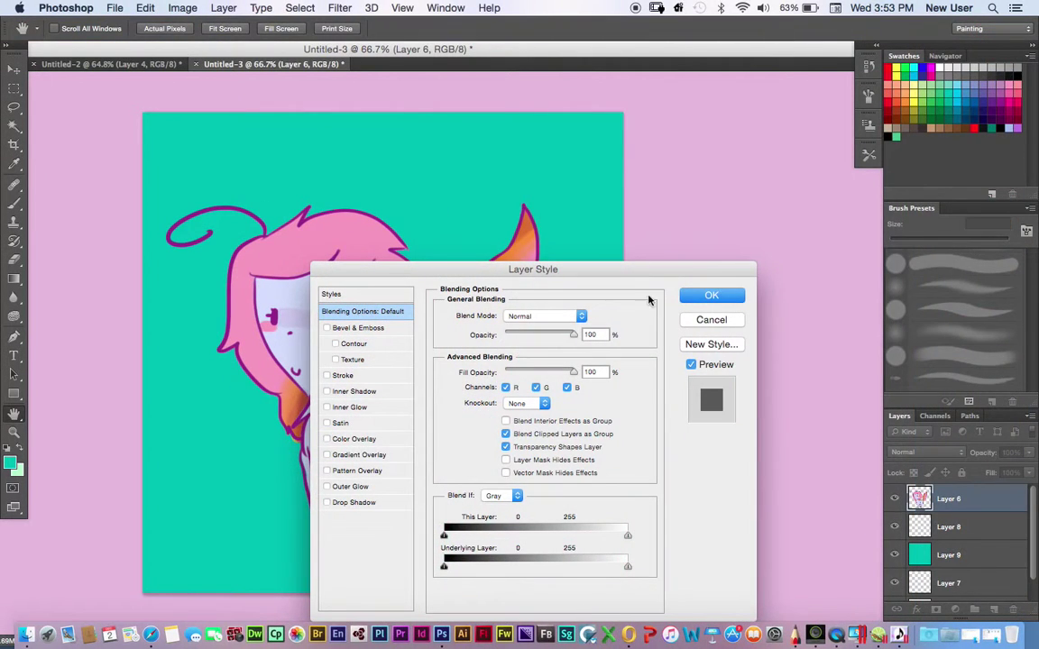
click(710, 317)
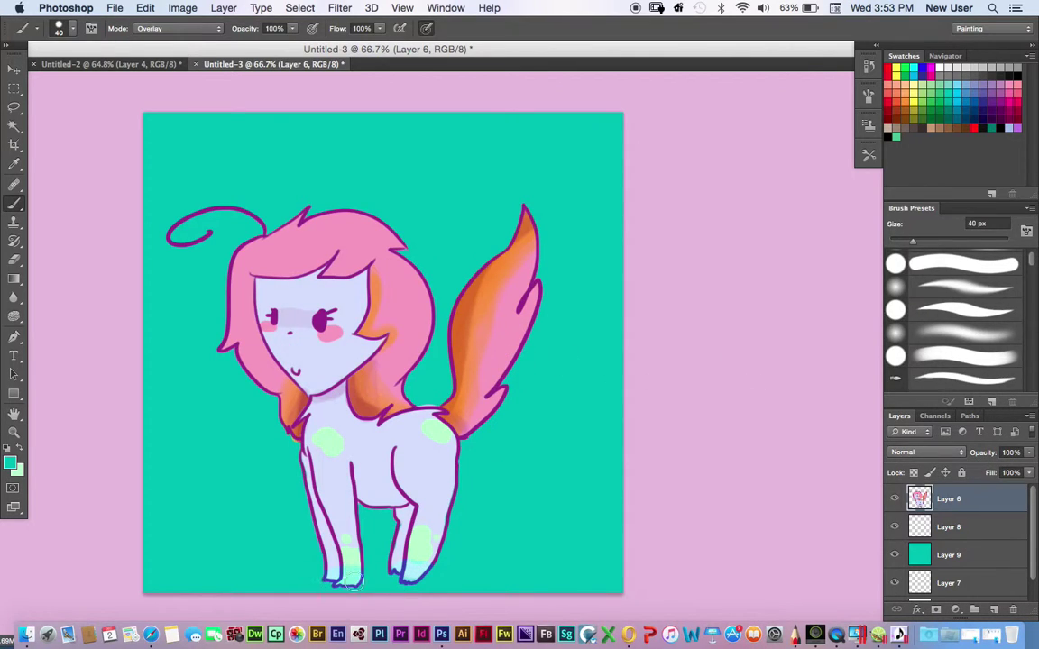
Paint teal Overlay strokes over the creature's lower legs and undo the last stroke that spills onto the ground
mouse_move(393, 566)
mouse_down()
mouse_move(450, 558)
mouse_move(469, 530)
mouse_up()
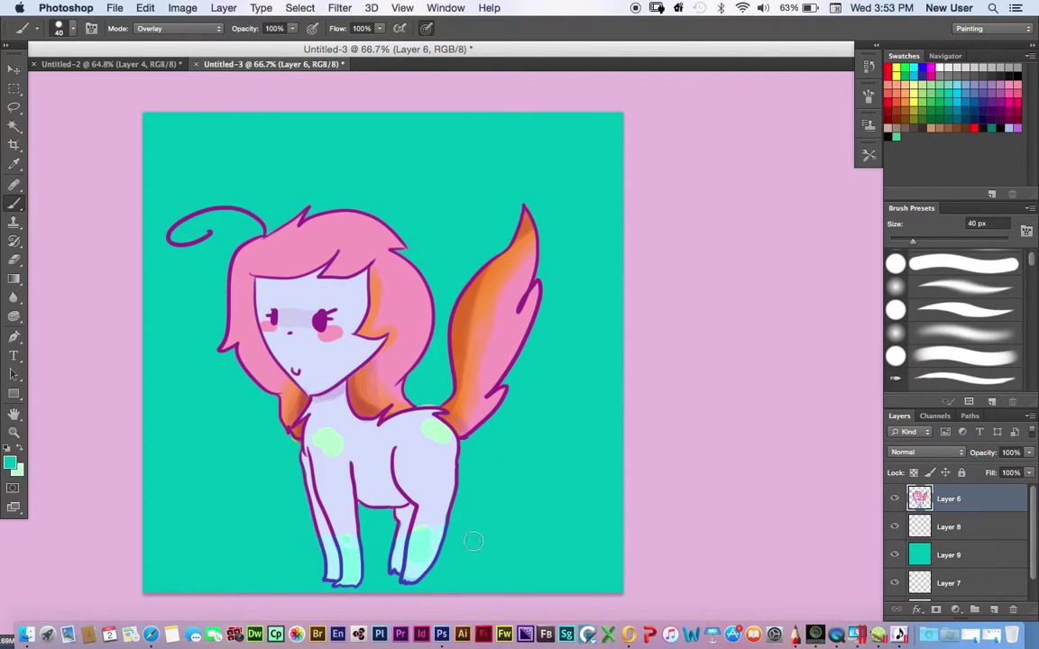
mouse_move(436, 570)
mouse_down()
mouse_move(372, 569)
mouse_move(448, 559)
mouse_move(261, 592)
mouse_up()
click(145, 8)
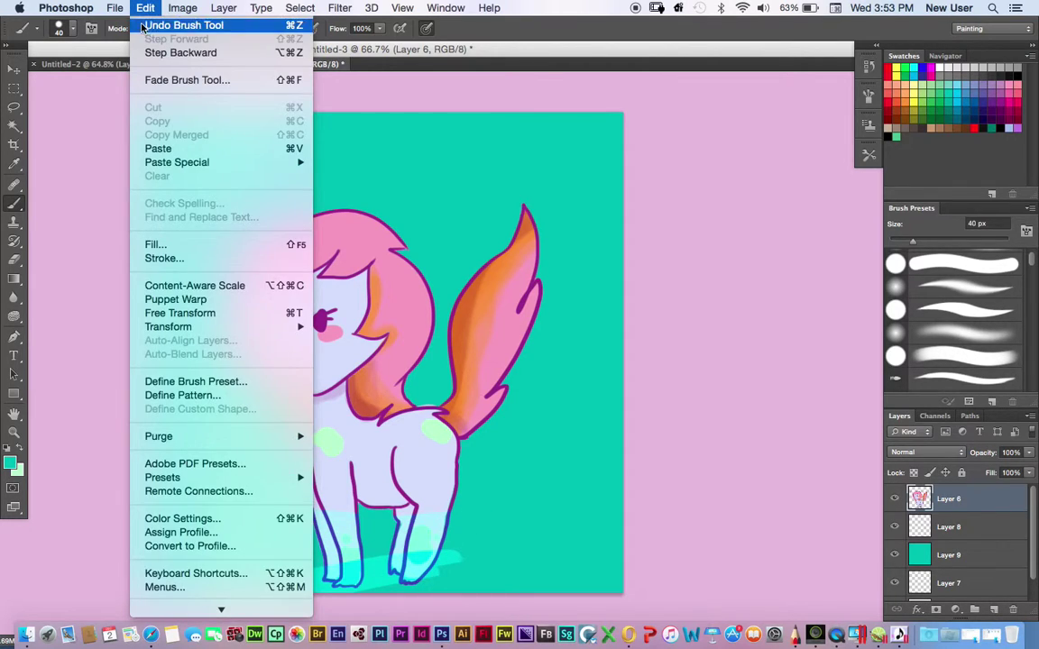
click(175, 37)
Dab light teal Overlay spots on the creature's hair and tail and a round patch over its larger eye
click(370, 225)
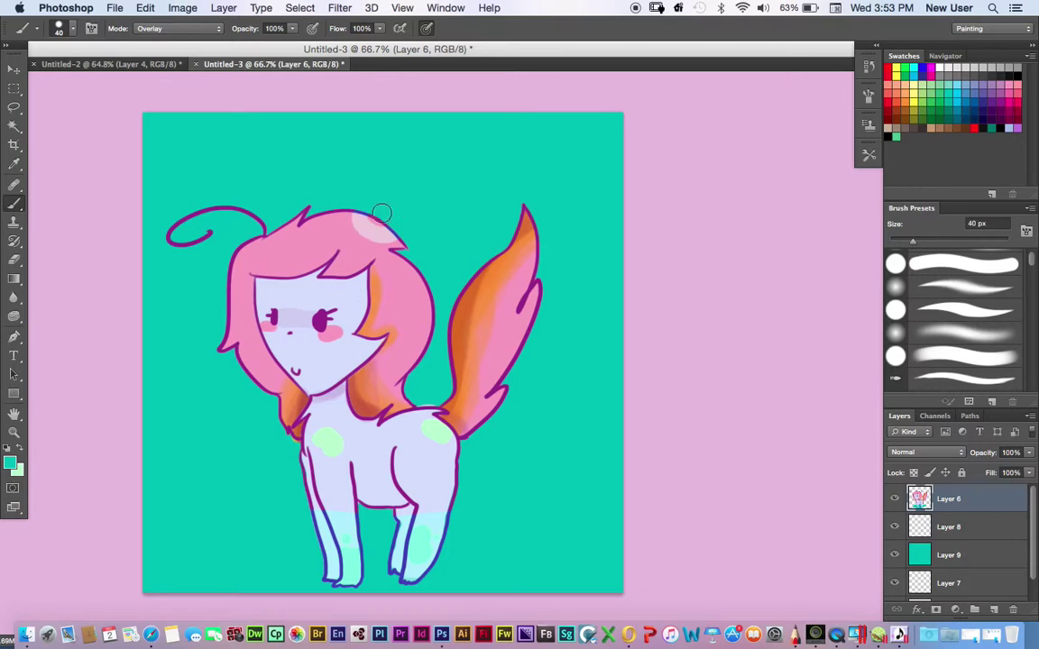
click(500, 300)
click(463, 336)
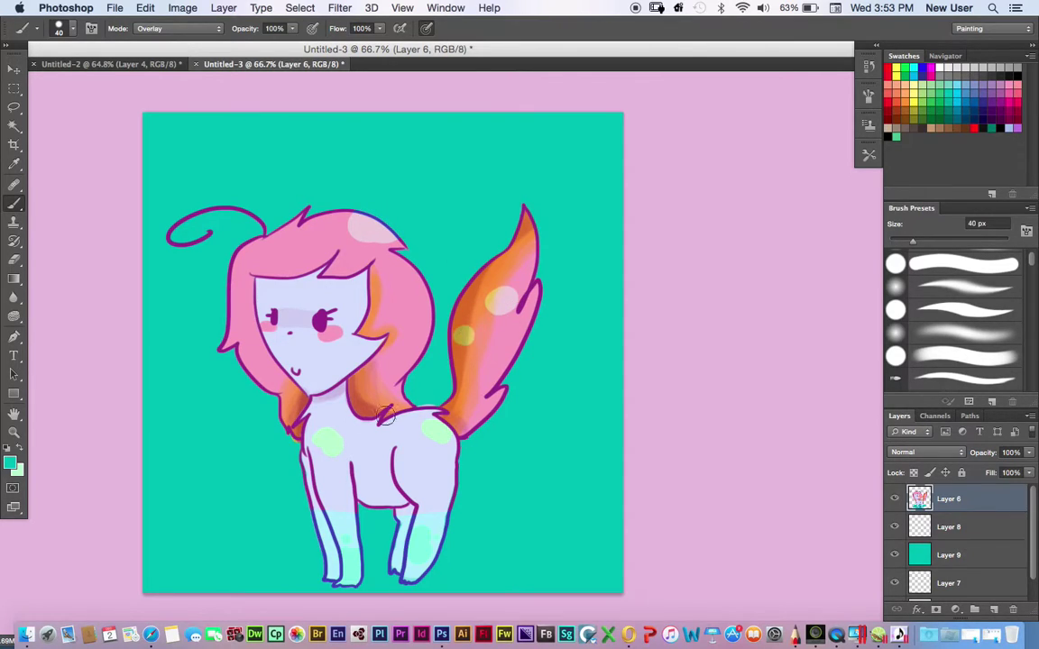
click(234, 334)
click(397, 339)
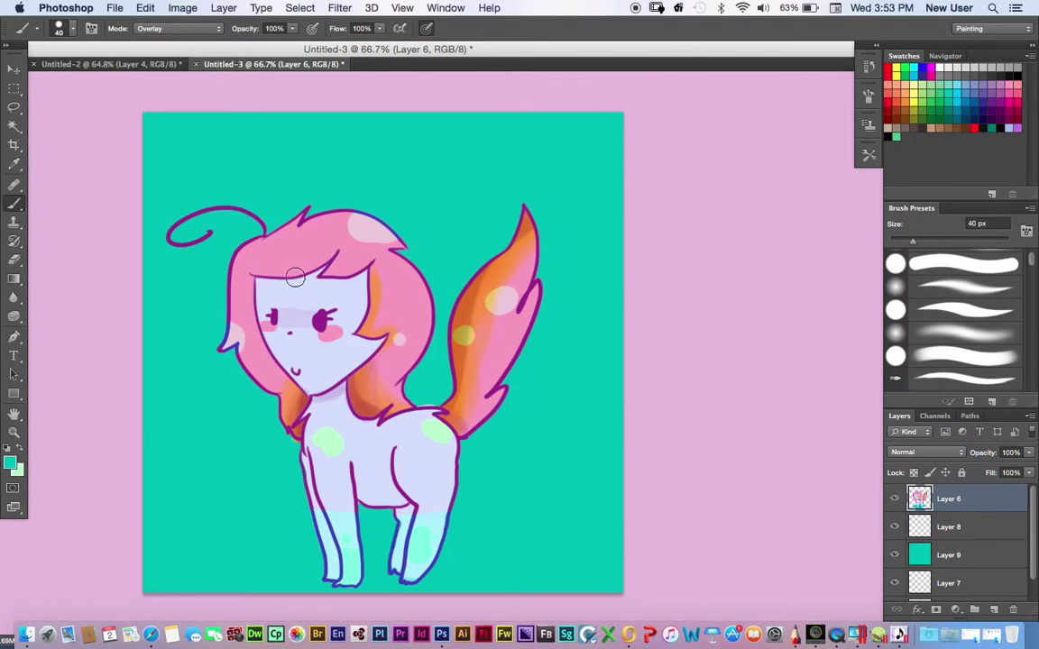
click(321, 317)
click(323, 320)
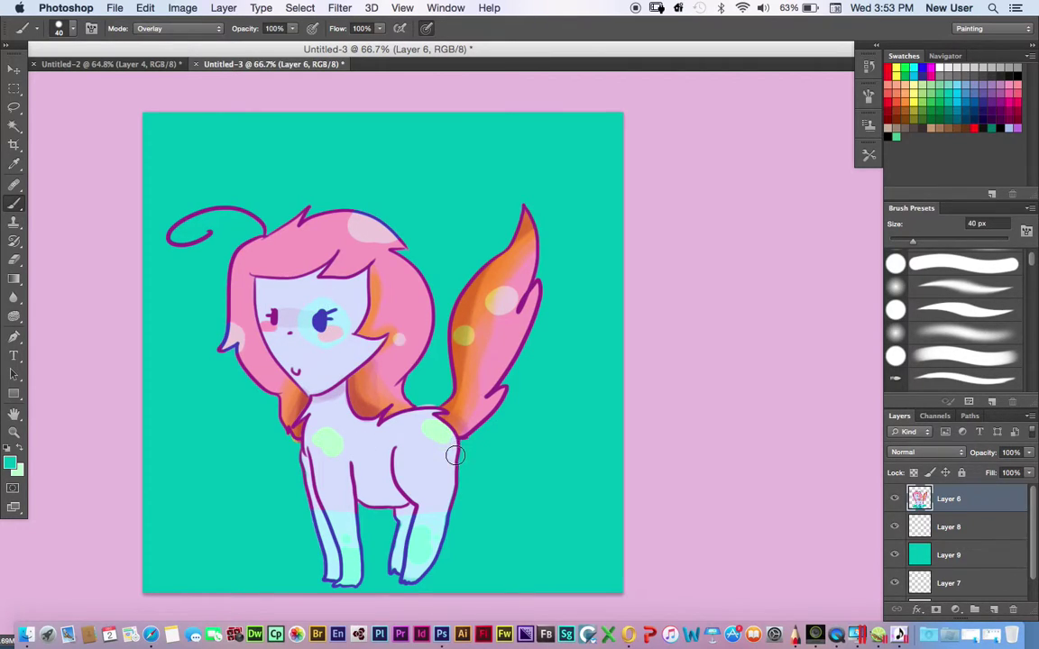
Add teal Overlay patches on the creature's chest, a large one on the back hair and one across the tail tip
drag(314, 438, 334, 456)
click(337, 418)
mouse_move(384, 262)
mouse_down()
mouse_move(413, 277)
mouse_move(387, 302)
mouse_move(422, 336)
mouse_move(400, 287)
mouse_move(421, 332)
mouse_up()
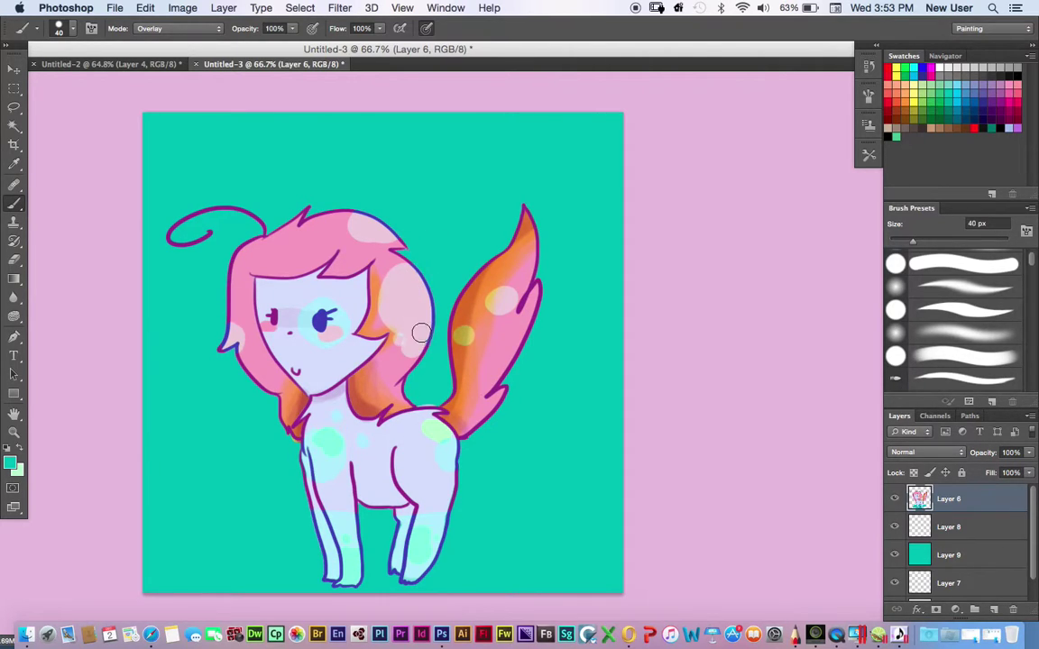
mouse_move(542, 232)
mouse_down()
mouse_move(523, 208)
mouse_move(521, 251)
mouse_move(536, 271)
mouse_move(515, 233)
mouse_up()
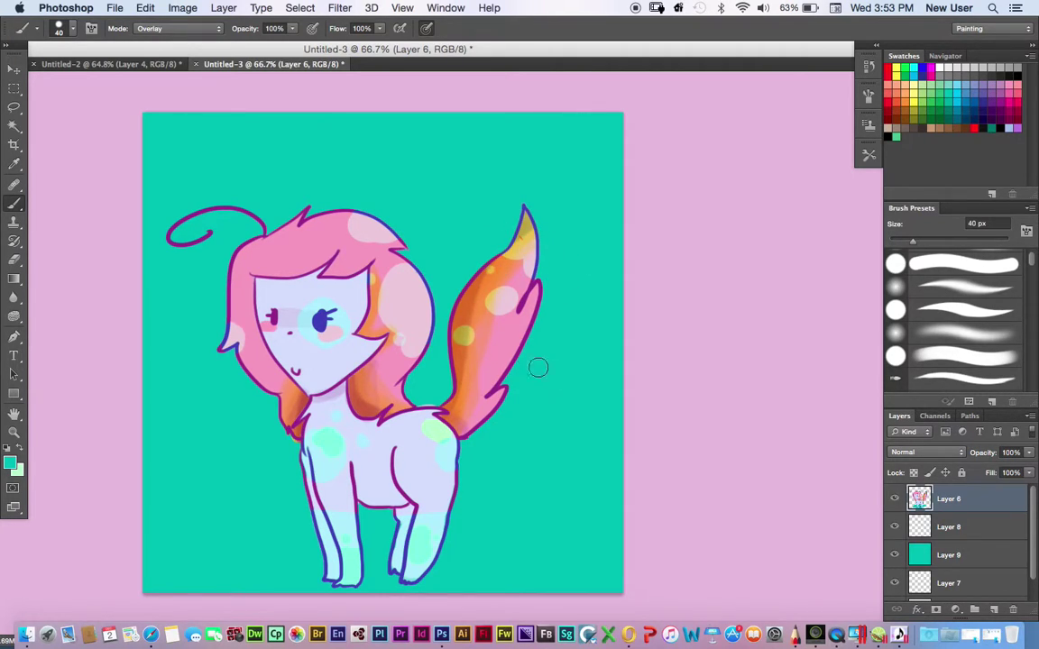
Try a purple Overlay tint on the creature's fringe and undo it
click(145, 8)
click(167, 25)
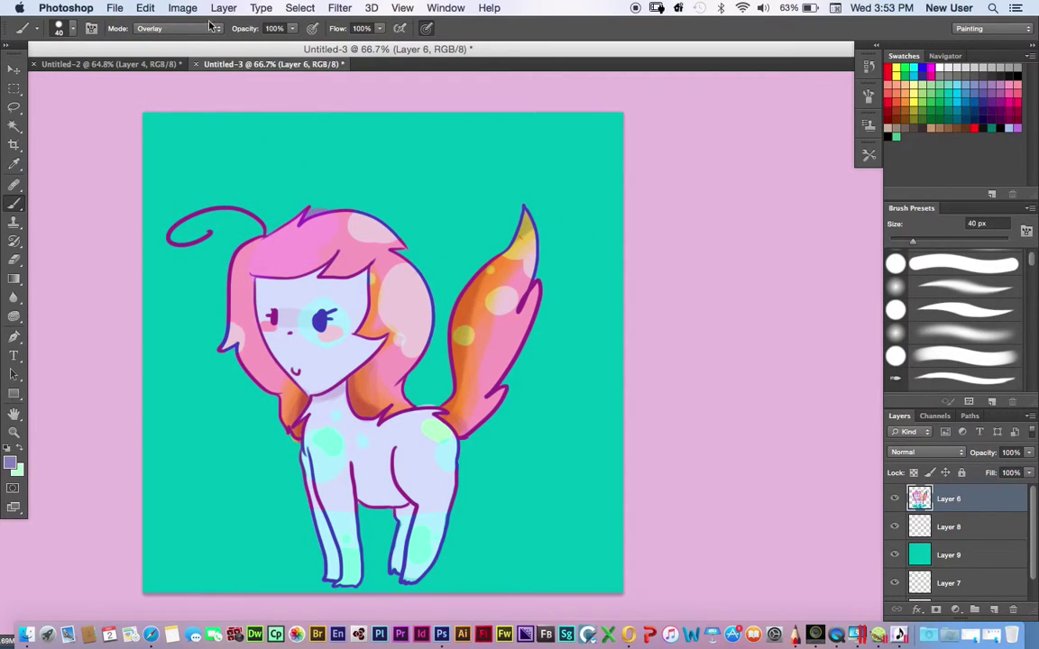
click(145, 8)
click(167, 25)
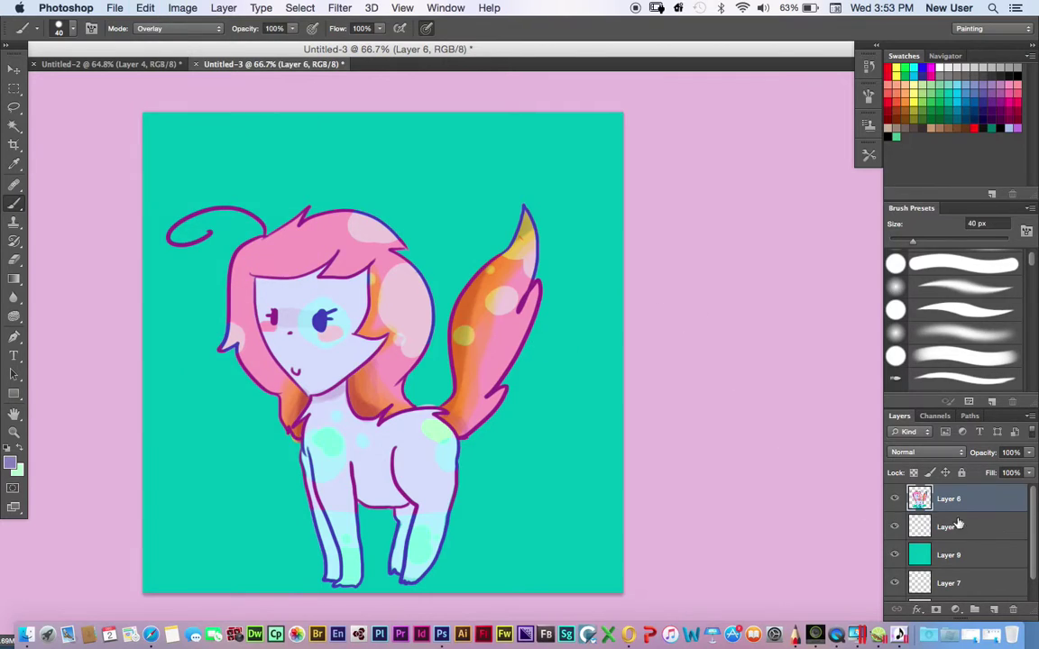
Make Layer 9 active, set the brush to 113 px and paint muted purple Overlay strokes across the upper background
click(974, 555)
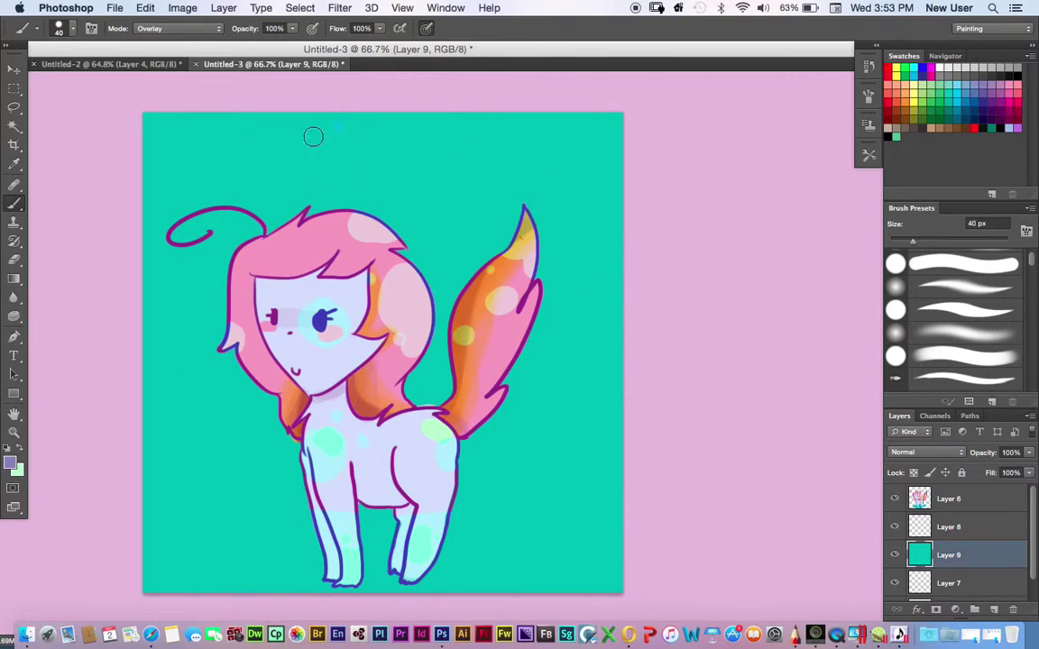
click(902, 356)
click(63, 30)
drag(45, 74, 95, 72)
mouse_move(345, 158)
mouse_down()
mouse_move(415, 121)
mouse_move(466, 139)
mouse_move(455, 136)
mouse_move(553, 136)
mouse_up()
mouse_move(169, 102)
mouse_down()
mouse_move(183, 145)
mouse_move(361, 160)
mouse_move(553, 146)
mouse_move(173, 150)
mouse_move(576, 135)
mouse_up()
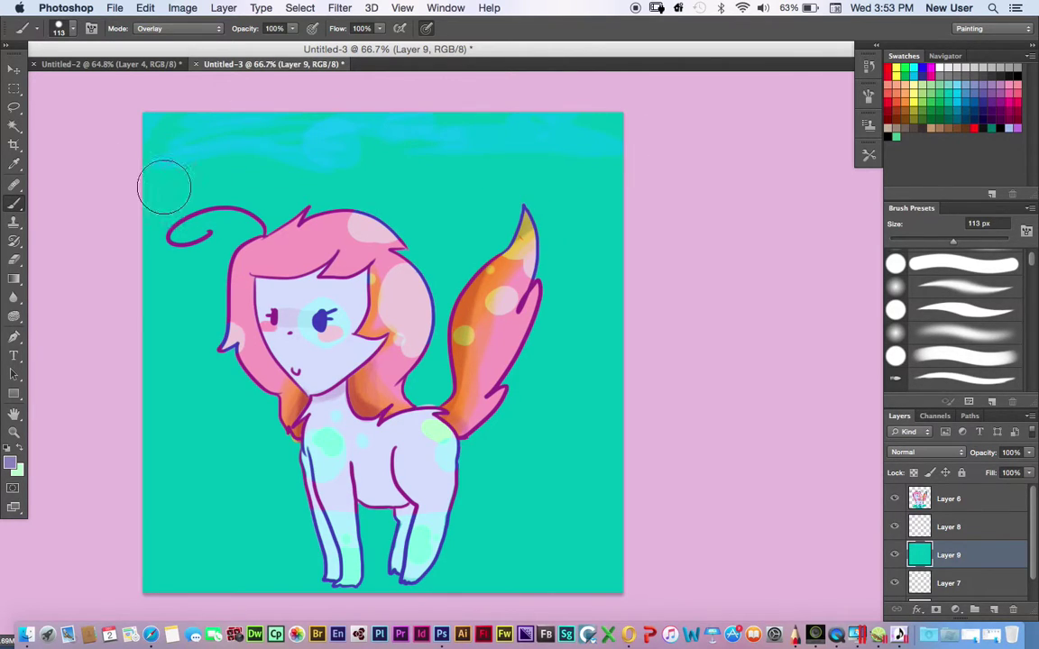
drag(451, 191, 652, 239)
Choose a stronger purple swatch and paint wavy Overlay strokes around the creature on the Layer 9 background
click(996, 96)
drag(417, 166, 368, 193)
drag(374, 128, 95, 225)
mouse_move(316, 191)
mouse_down()
mouse_move(163, 261)
mouse_move(519, 211)
mouse_move(677, 313)
mouse_move(338, 348)
mouse_move(181, 441)
mouse_move(636, 417)
mouse_move(557, 348)
mouse_move(162, 387)
mouse_move(295, 371)
mouse_move(262, 510)
mouse_move(545, 545)
mouse_move(280, 549)
mouse_move(274, 530)
mouse_up()
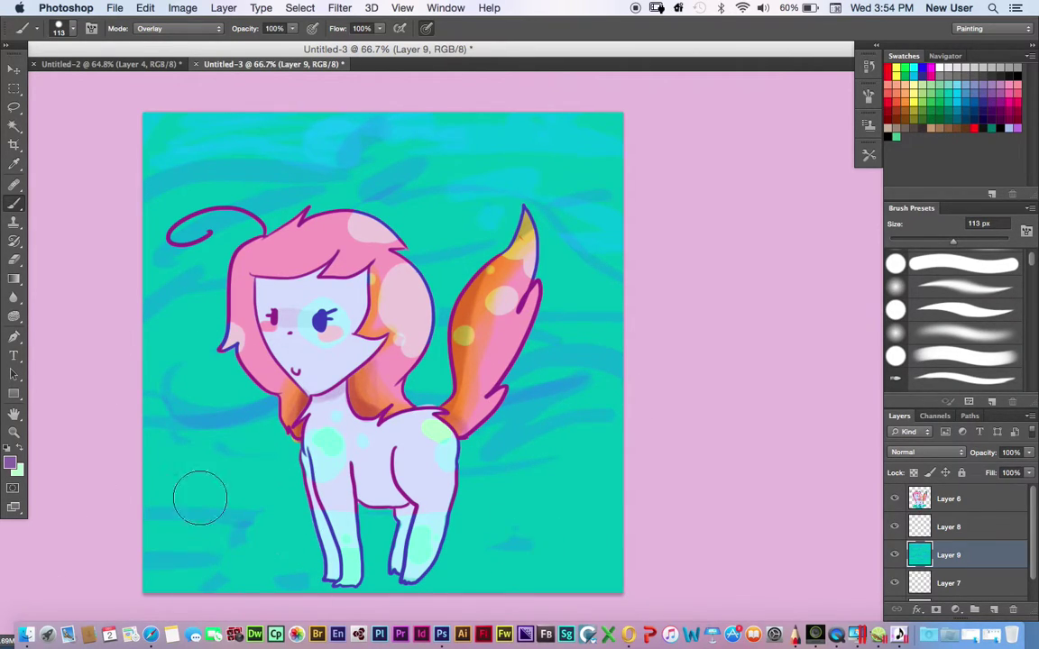
Draw a looping purple signature mark in the background's lower-left corner and darken the ground with broad Overlay strokes
drag(187, 523, 225, 551)
drag(279, 508, 216, 570)
mouse_move(180, 451)
mouse_down()
mouse_move(185, 528)
mouse_move(209, 498)
mouse_move(538, 510)
mouse_move(316, 595)
mouse_up()
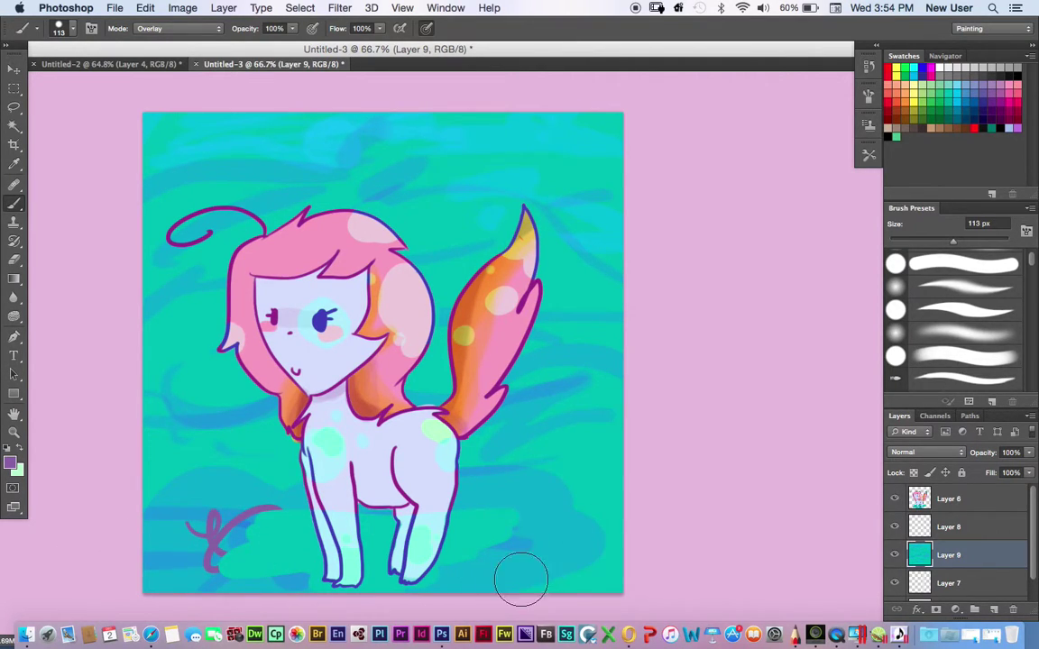
Make Layer 6 active and erase the stray teal paint around the creature's legs with the 16 px Eraser
click(949, 500)
key(w)
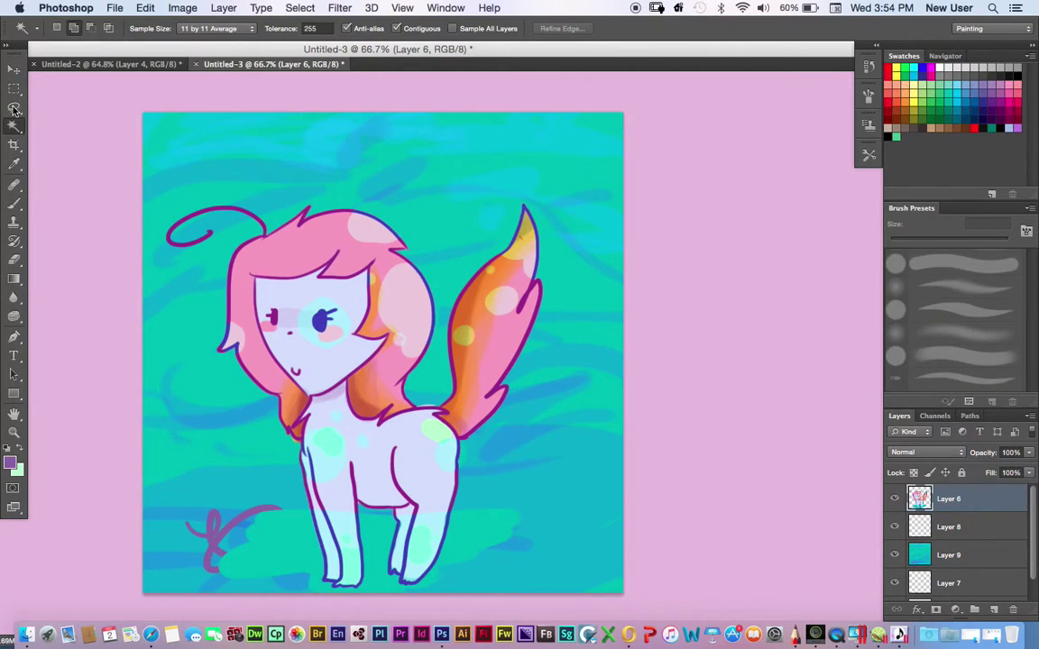
click(15, 259)
mouse_move(492, 592)
mouse_down()
mouse_move(481, 494)
mouse_move(456, 571)
mouse_up()
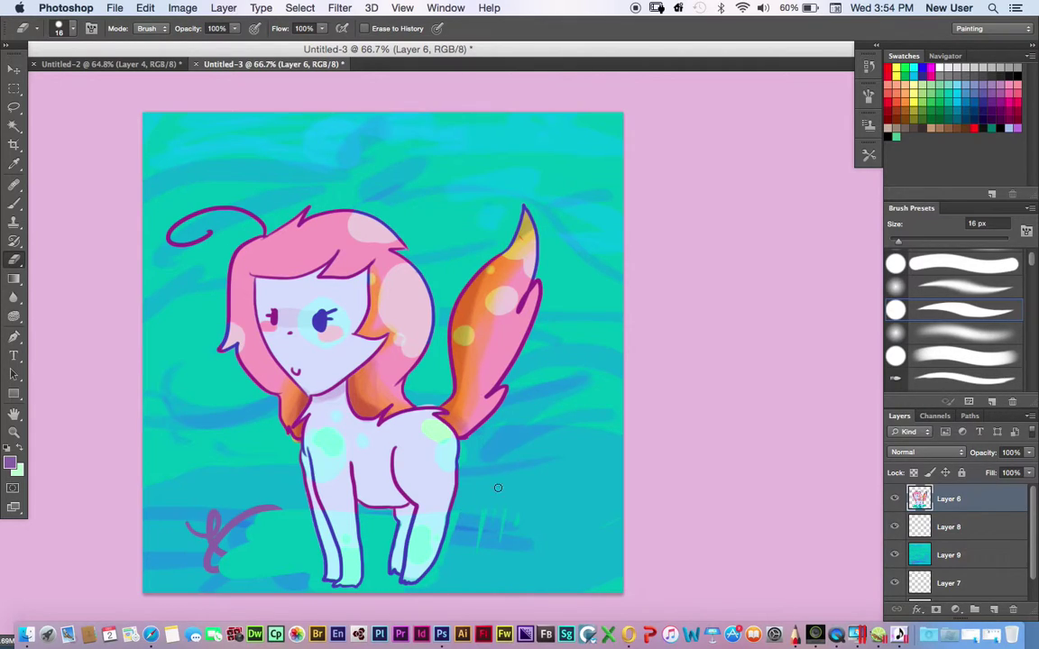
mouse_move(221, 610)
mouse_down()
mouse_move(244, 504)
mouse_move(258, 578)
mouse_up()
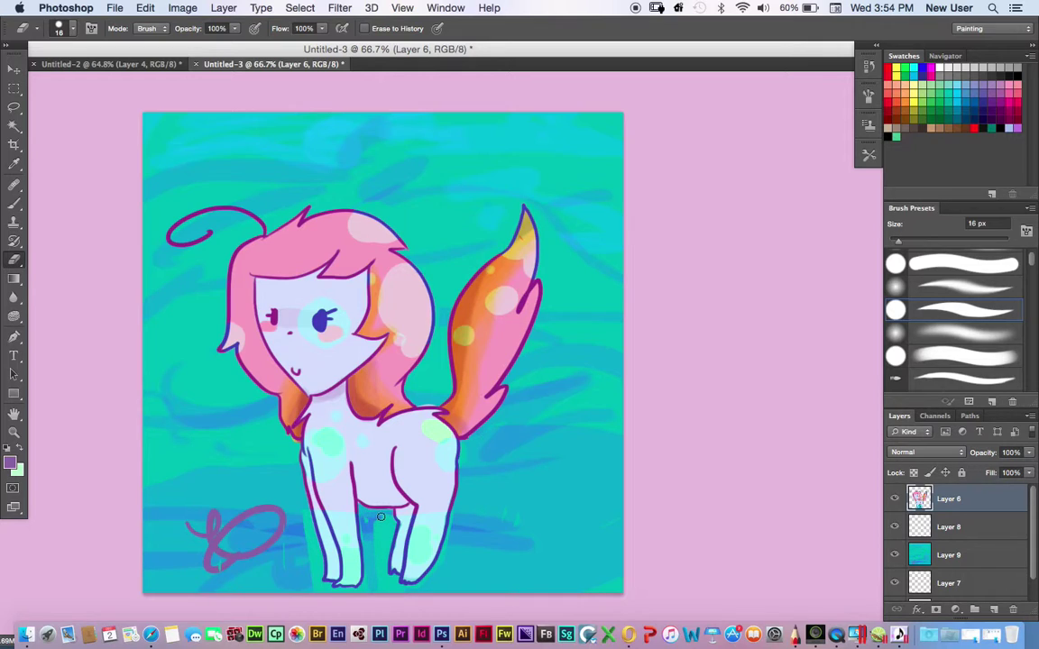
drag(308, 533, 314, 541)
Make Layer 9 active and erase the outline of a small eared animal with a spiral face beside the creature's hind legs
click(943, 557)
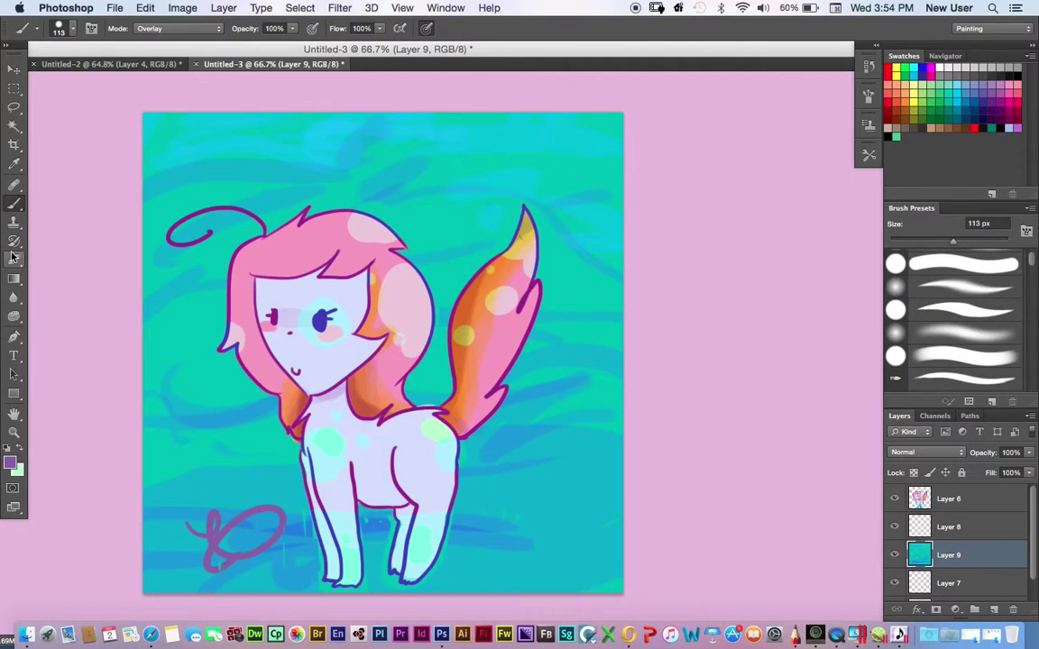
mouse_move(543, 451)
mouse_down()
mouse_move(573, 474)
mouse_move(533, 473)
mouse_up()
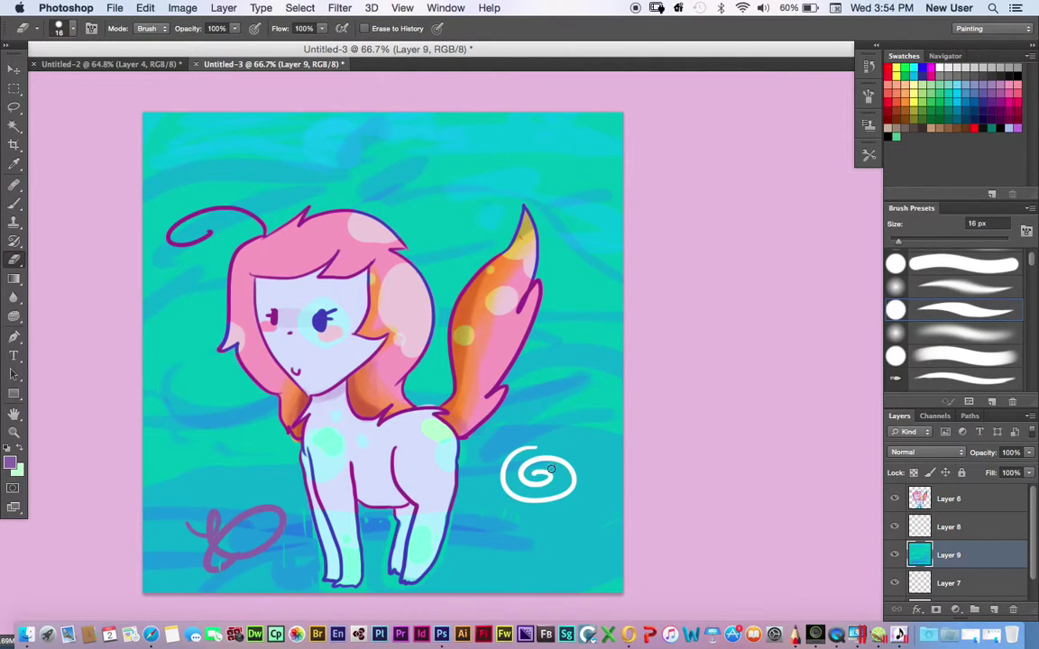
drag(571, 440, 568, 459)
drag(504, 448, 501, 464)
mouse_move(531, 501)
mouse_down()
mouse_move(536, 525)
mouse_move(592, 541)
mouse_up()
drag(533, 521, 528, 568)
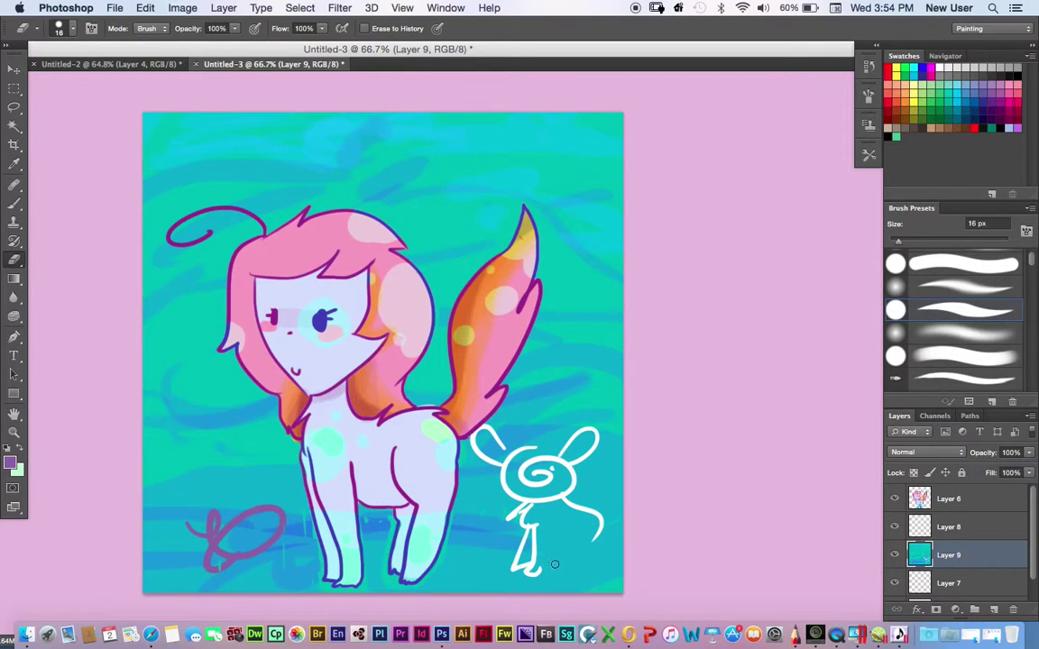
mouse_move(568, 525)
mouse_down()
mouse_move(572, 568)
mouse_move(551, 577)
mouse_move(578, 575)
mouse_move(598, 532)
mouse_move(554, 555)
mouse_move(596, 510)
mouse_move(620, 433)
mouse_up()
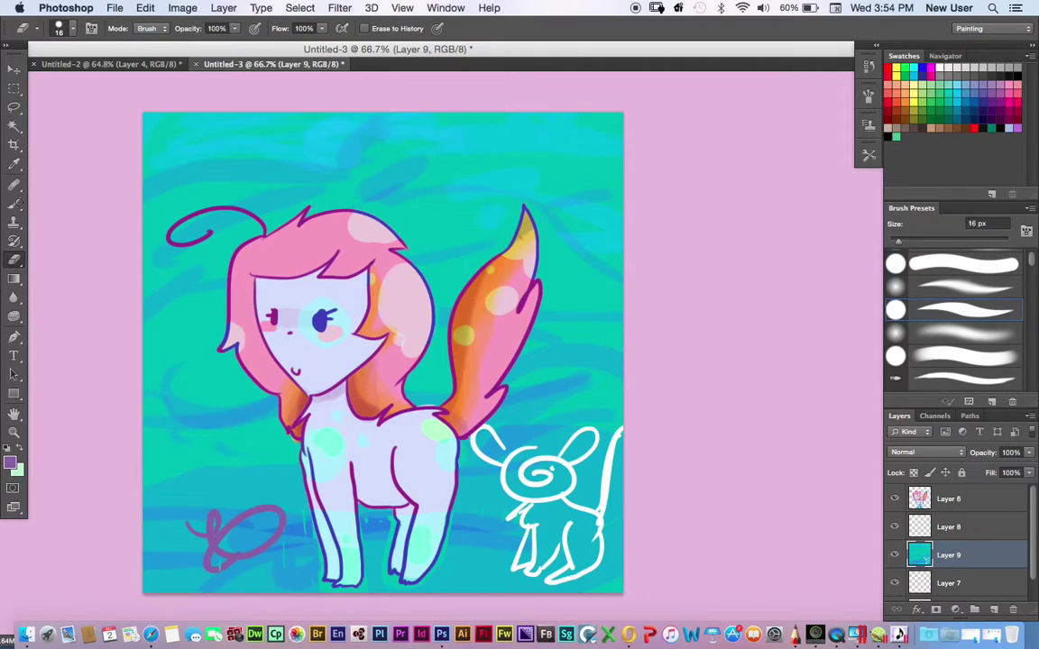
Brush purple Overlay strokes over the small animal's outline and across the lower background with the 113 px brush
click(18, 203)
mouse_move(559, 488)
mouse_down()
mouse_move(505, 496)
mouse_move(604, 527)
mouse_move(204, 574)
mouse_move(298, 534)
mouse_up()
mouse_move(541, 422)
mouse_down()
mouse_move(635, 471)
mouse_move(585, 536)
mouse_move(455, 406)
mouse_up()
click(970, 84)
mouse_move(525, 174)
mouse_down()
mouse_move(475, 180)
mouse_move(269, 116)
mouse_move(180, 134)
mouse_up()
click(145, 7)
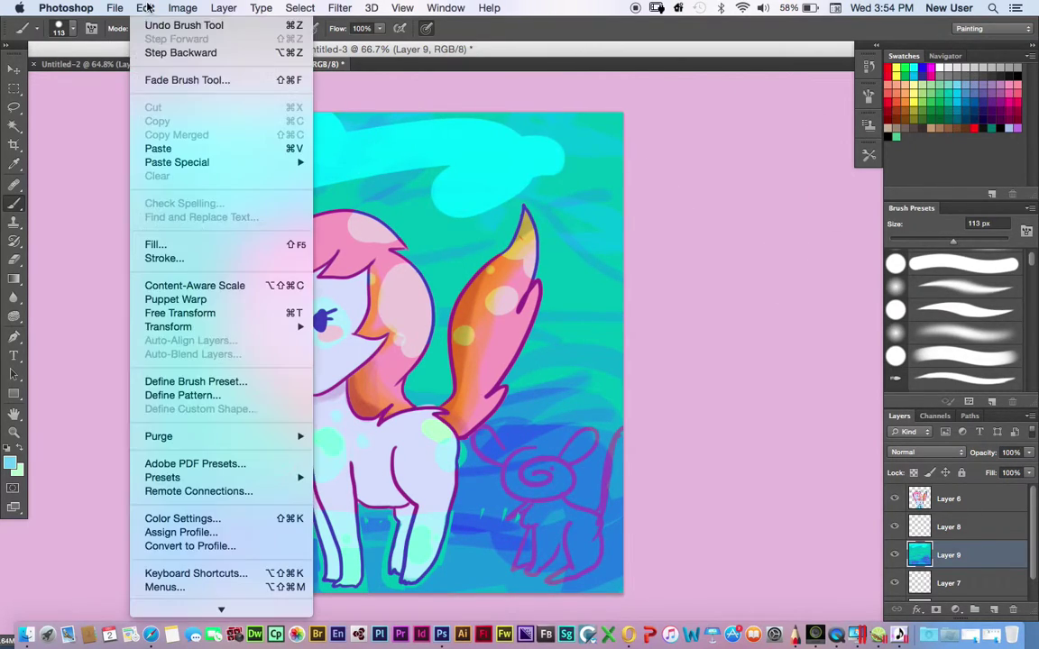
click(171, 17)
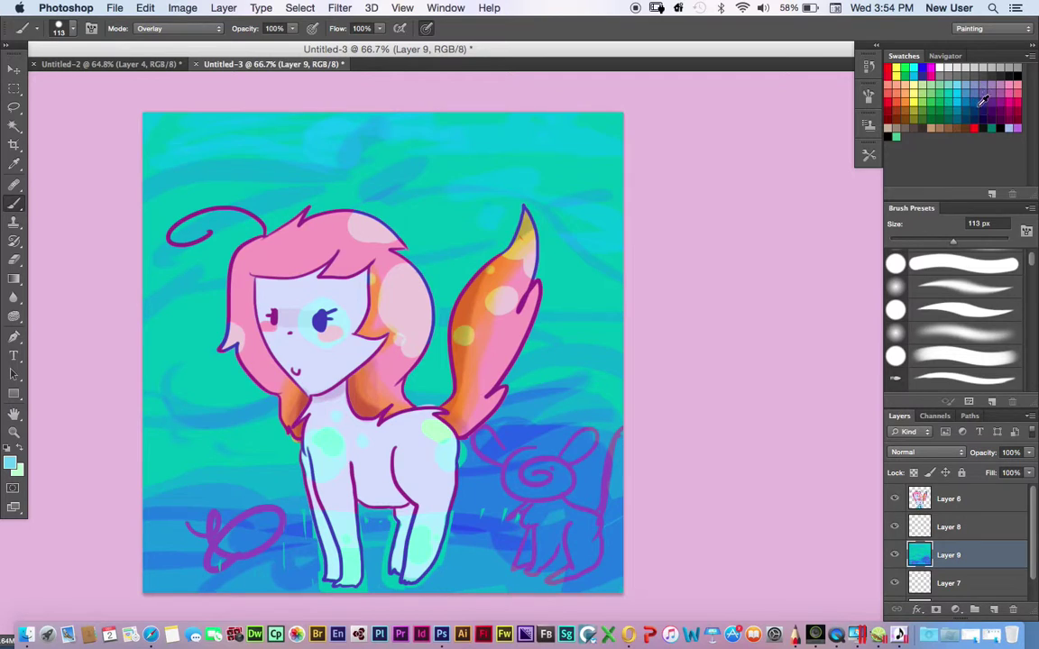
Paint dark Overlay scribbles and a swirl across the top of the background, and undo the last curved stroke
mouse_move(144, 107)
mouse_down()
mouse_move(220, 109)
mouse_move(224, 138)
mouse_move(215, 105)
mouse_move(180, 95)
mouse_move(192, 134)
mouse_move(501, 152)
mouse_move(424, 130)
mouse_up()
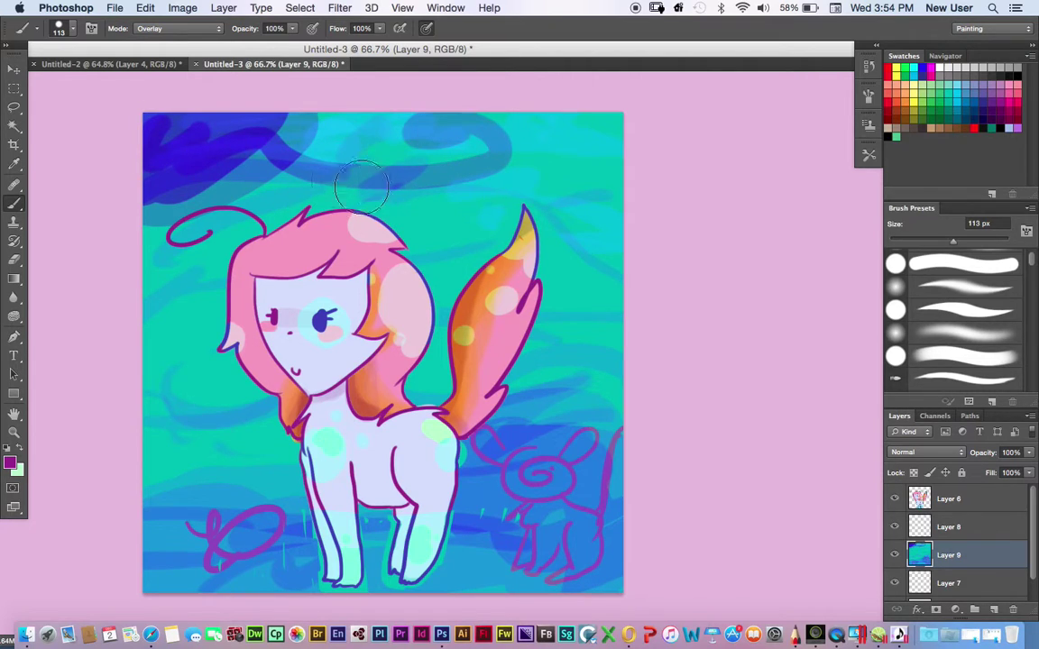
mouse_move(223, 145)
mouse_down()
mouse_move(356, 162)
mouse_move(397, 203)
mouse_up()
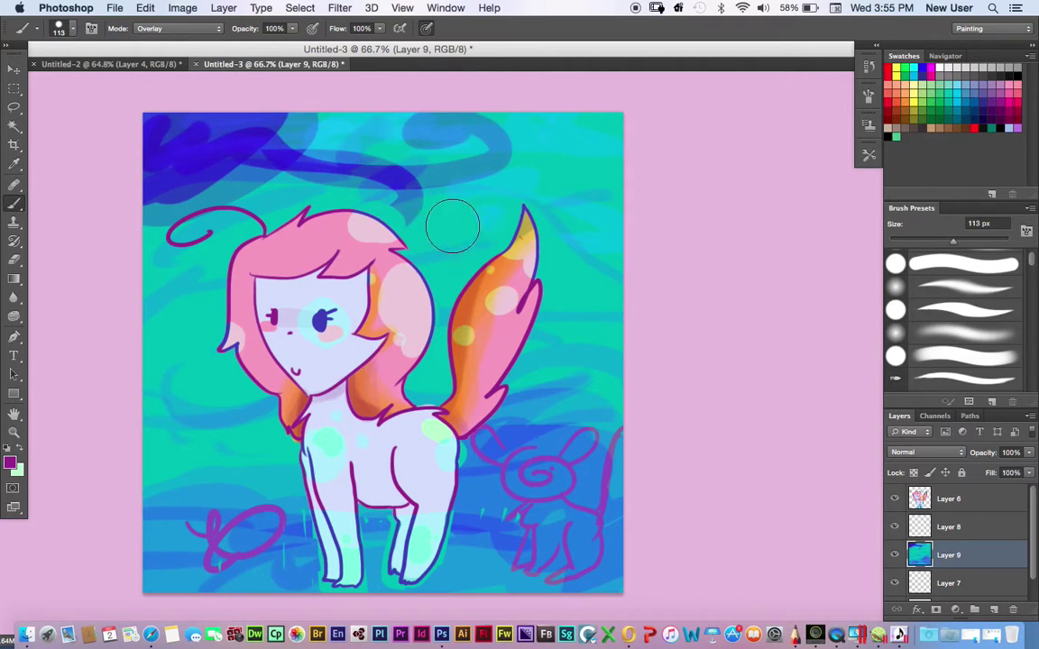
click(147, 8)
click(172, 24)
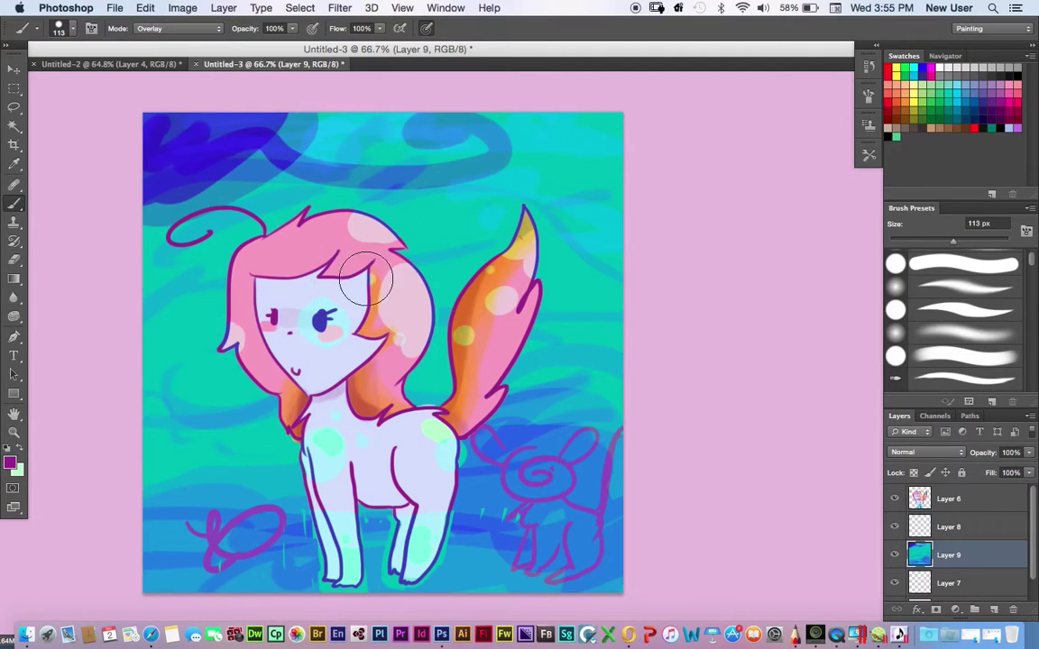
Keep Layer 9 active, reduce the brush to 69 px and paint blue-green Overlay strokes around the creature
click(947, 499)
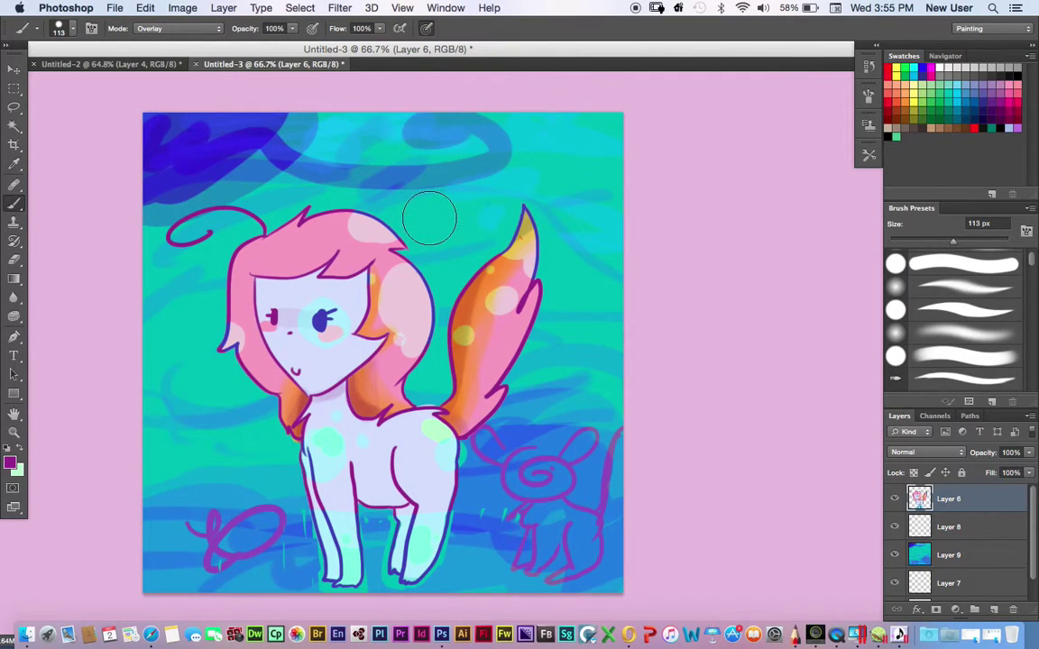
click(947, 555)
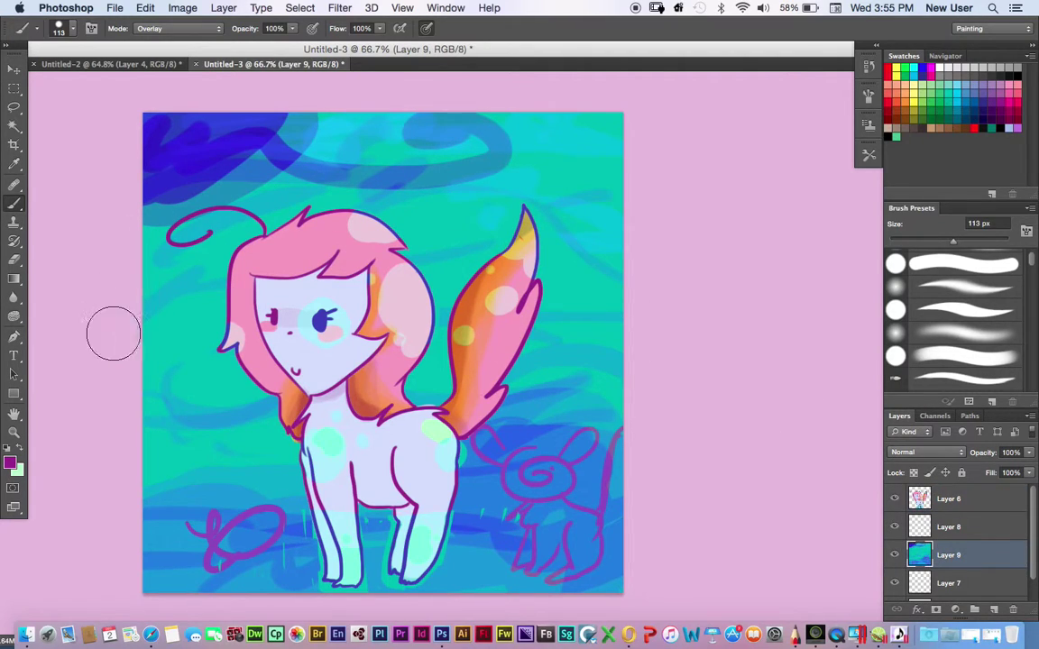
drag(956, 242, 930, 242)
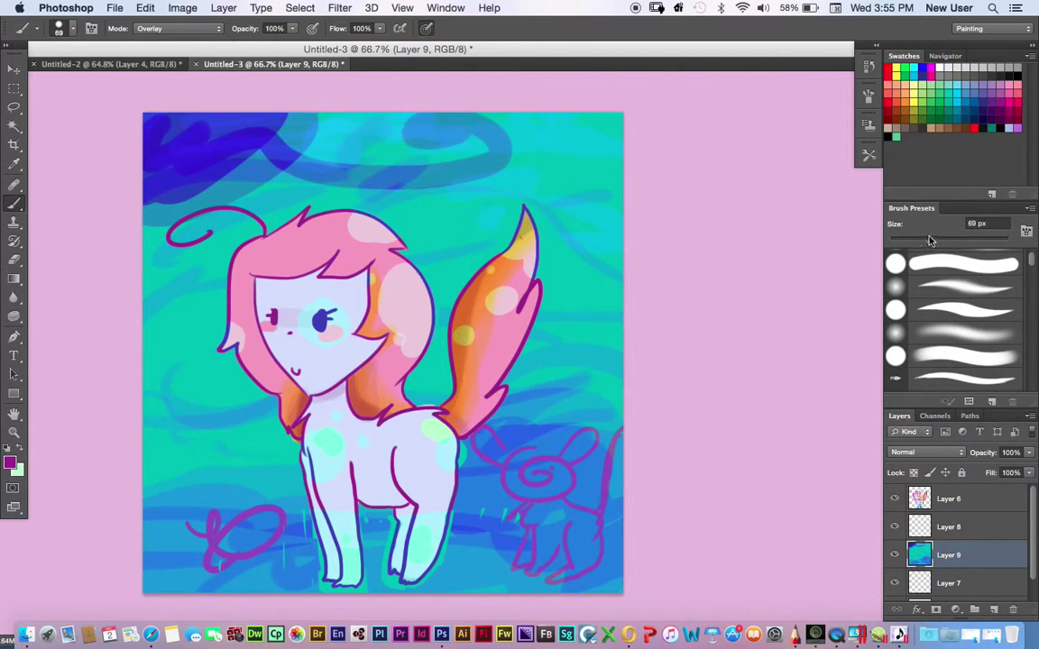
click(948, 101)
mouse_move(516, 162)
mouse_down()
mouse_move(539, 174)
mouse_move(593, 259)
mouse_move(552, 347)
mouse_up()
mouse_move(149, 332)
mouse_down()
mouse_move(191, 458)
mouse_move(238, 447)
mouse_up()
drag(396, 155, 442, 233)
Choose a yellow swatch and paint looping Overlay strokes across the top, sides and lower parts of the background
click(912, 105)
mouse_move(410, 132)
mouse_down()
mouse_move(341, 189)
mouse_move(314, 159)
mouse_up()
mouse_move(291, 116)
mouse_down()
mouse_move(113, 159)
mouse_move(163, 126)
mouse_move(321, 125)
mouse_move(406, 153)
mouse_up()
mouse_move(158, 206)
mouse_down()
mouse_move(429, 170)
mouse_move(482, 140)
mouse_up()
mouse_move(140, 300)
mouse_down()
mouse_move(335, 327)
mouse_move(429, 232)
mouse_move(575, 344)
mouse_move(683, 356)
mouse_up()
mouse_move(622, 324)
mouse_down()
mouse_move(433, 442)
mouse_move(559, 505)
mouse_up()
mouse_move(262, 403)
mouse_down()
mouse_move(153, 479)
mouse_move(295, 411)
mouse_up()
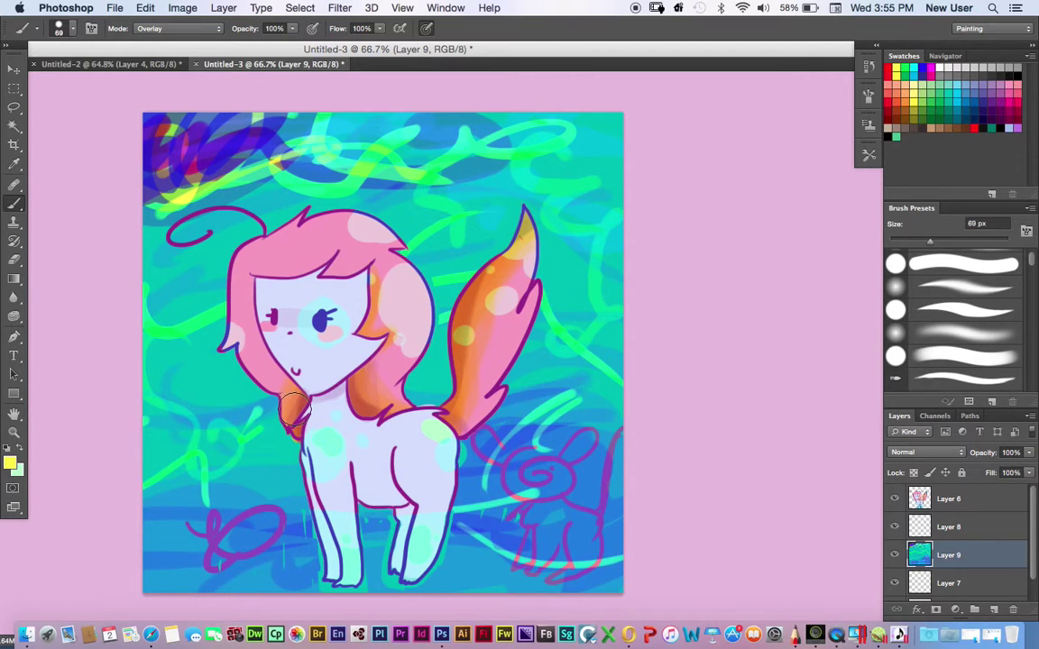
Paint dark looping Overlay strokes over the background, followed by light pink ones, on Layer 9
click(972, 125)
drag(582, 226, 526, 379)
mouse_move(222, 284)
mouse_down()
mouse_move(155, 431)
mouse_move(170, 429)
mouse_up()
drag(171, 236, 207, 300)
mouse_move(377, 214)
mouse_down()
mouse_move(455, 194)
mouse_move(394, 292)
mouse_move(610, 455)
mouse_move(565, 537)
mouse_move(240, 441)
mouse_move(168, 385)
mouse_move(305, 330)
mouse_up()
click(1007, 89)
mouse_move(563, 205)
mouse_down()
mouse_move(522, 94)
mouse_move(535, 283)
mouse_move(520, 484)
mouse_move(432, 431)
mouse_move(157, 410)
mouse_move(294, 496)
mouse_move(431, 498)
mouse_up()
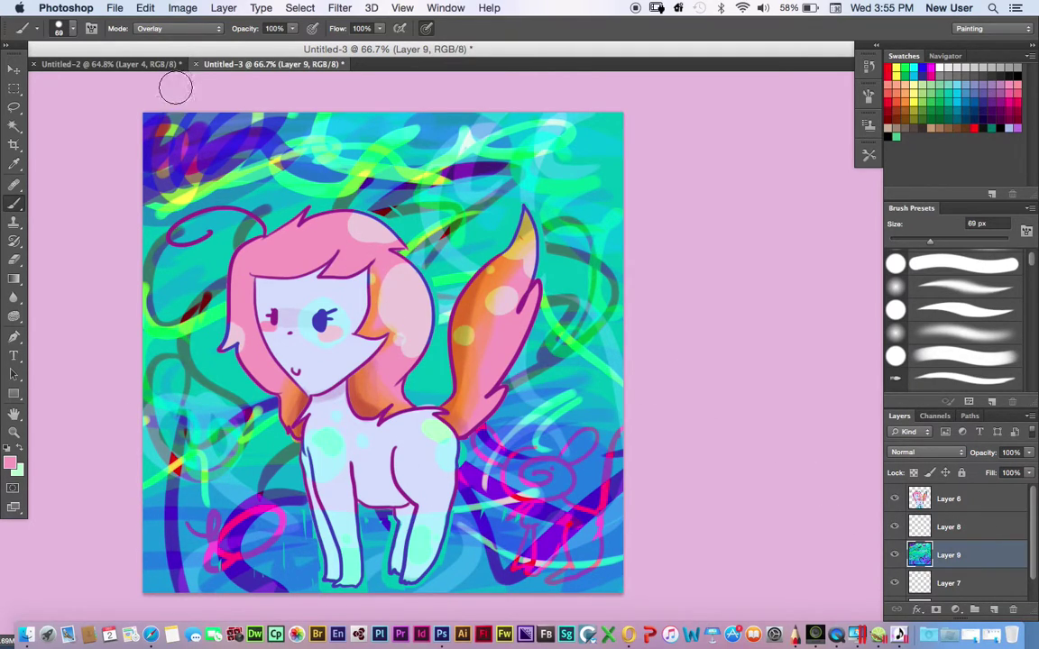
Fill Layer 8 with a vertical linear gradient running from mint green at the top to pink at the bottom
key(alt+bracketright)
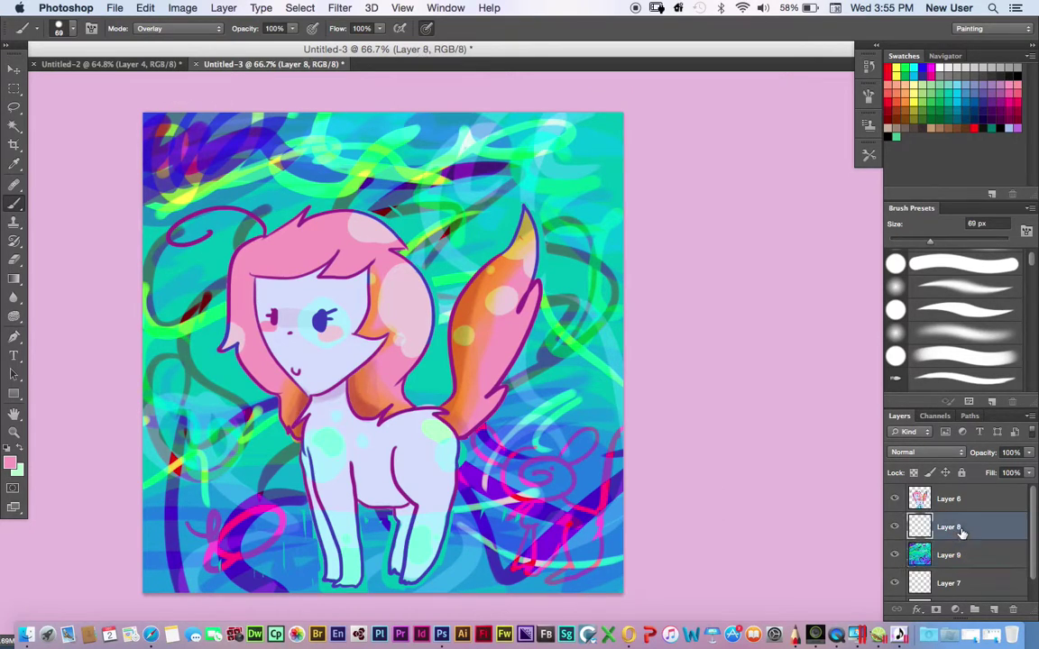
click(13, 278)
drag(329, 189, 342, 509)
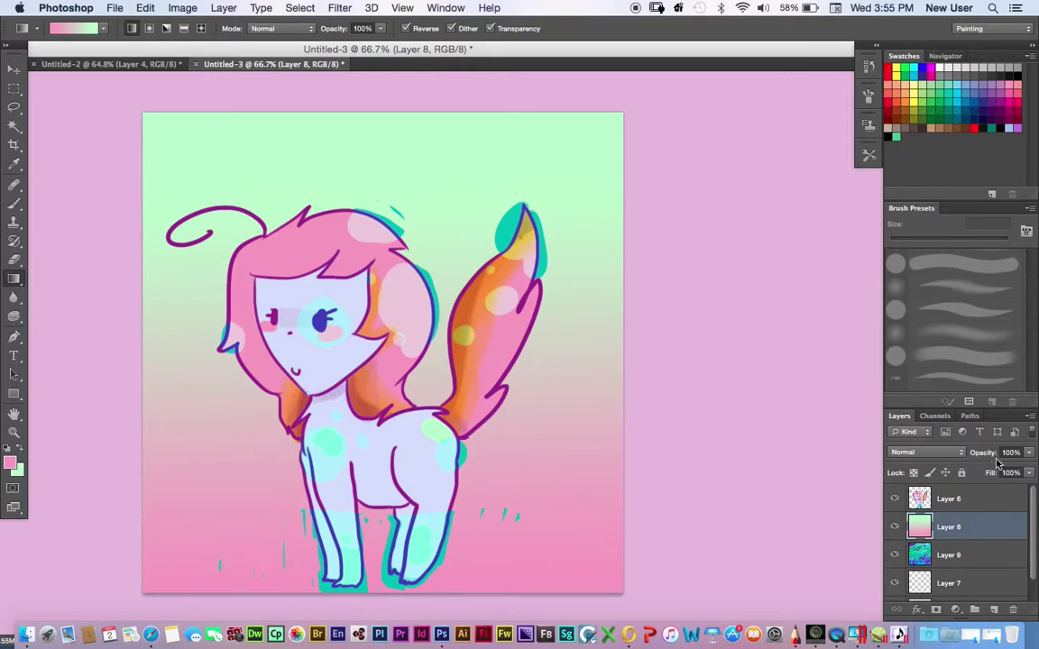
Try the Lighten, Overlay and Soft Light blend modes on the gradient in Layer 8, returning to Lighten
click(944, 453)
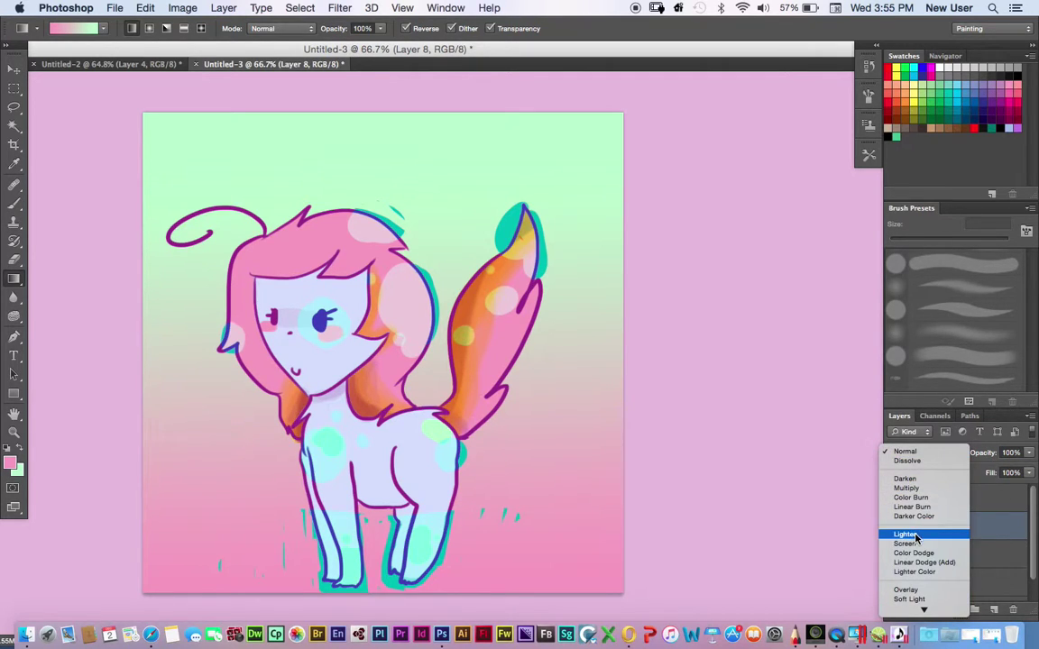
click(905, 533)
click(912, 454)
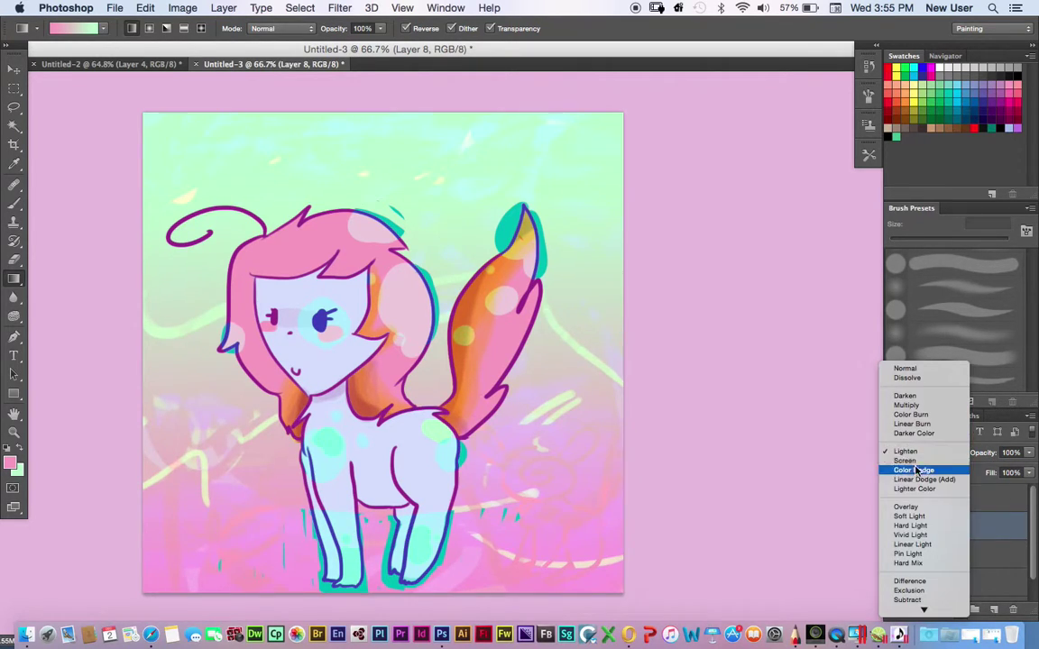
click(915, 513)
click(938, 456)
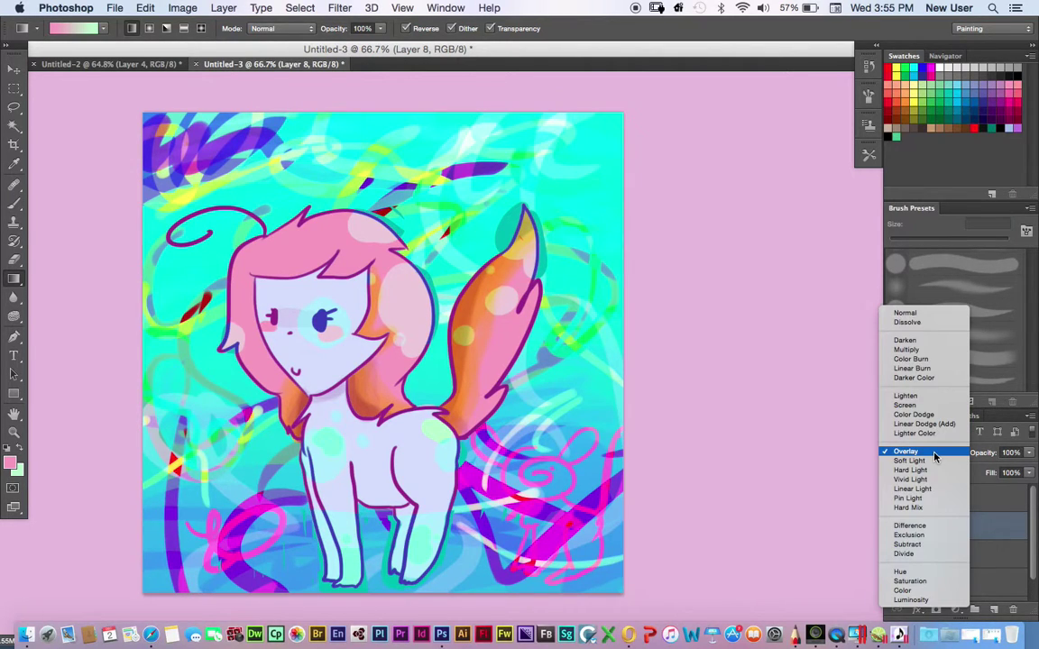
click(935, 463)
click(935, 458)
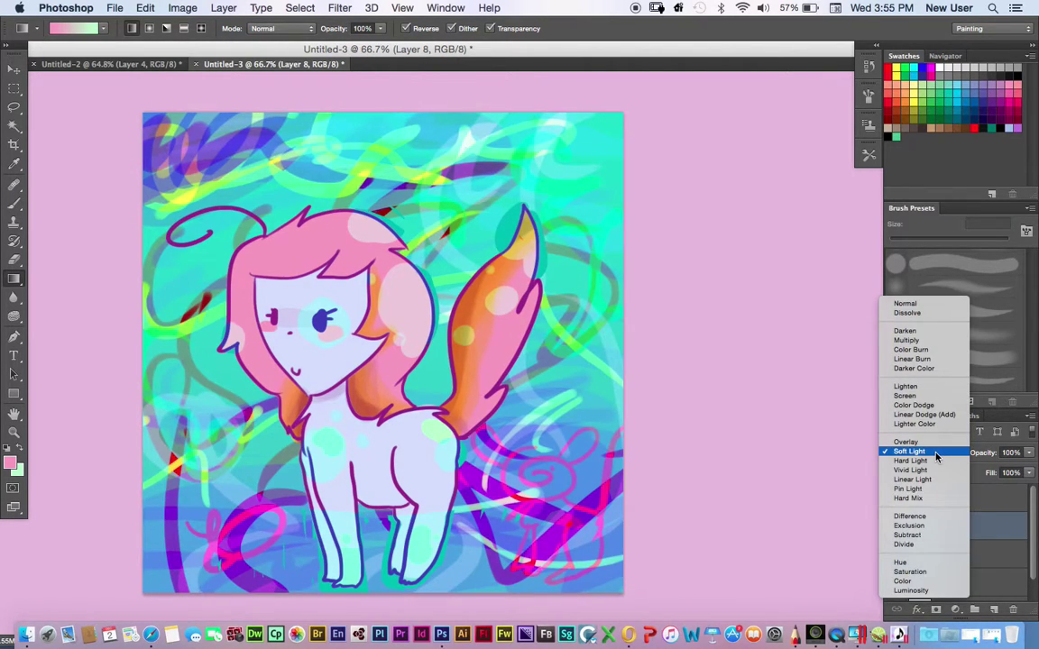
click(913, 386)
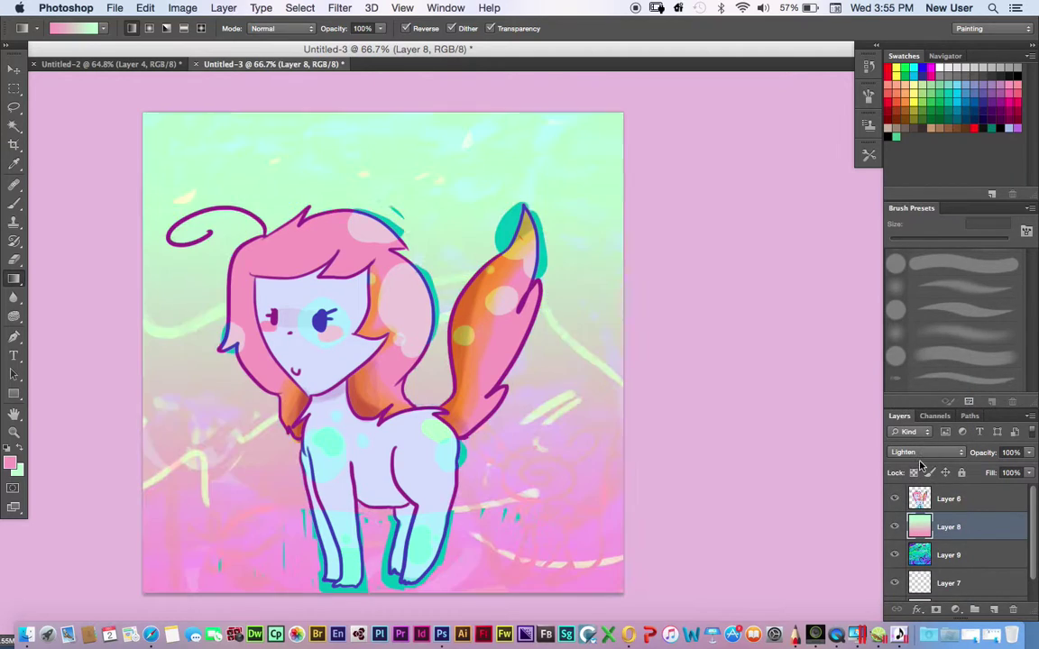
Try the Dissolve, Screen, Overlay, Soft Light and Hard Light blend modes on Layer 8 in turn
click(920, 453)
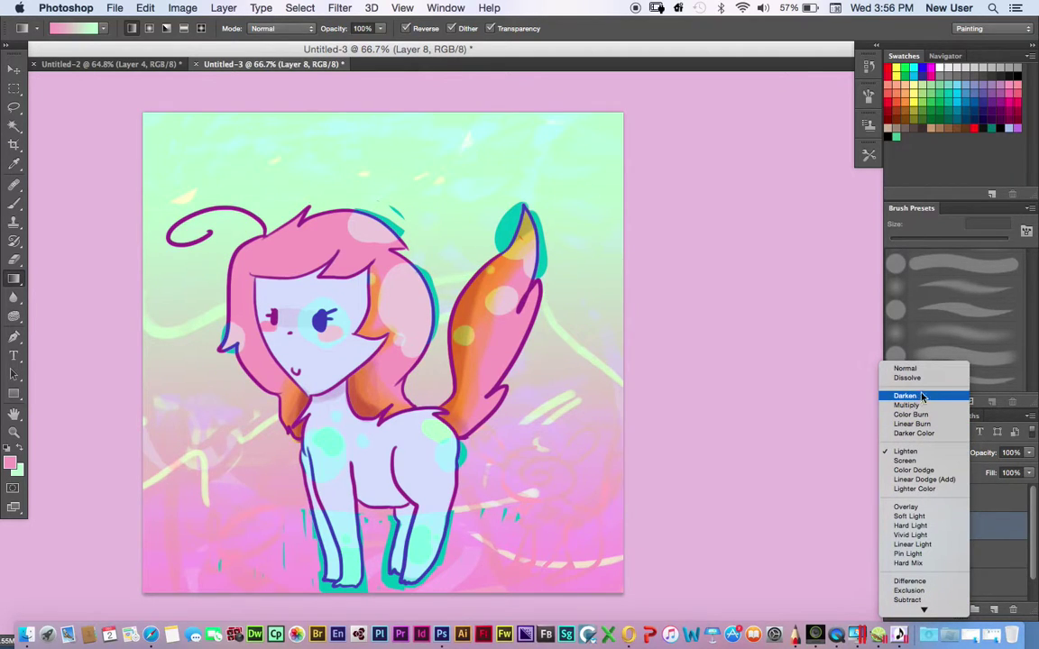
click(909, 378)
click(915, 452)
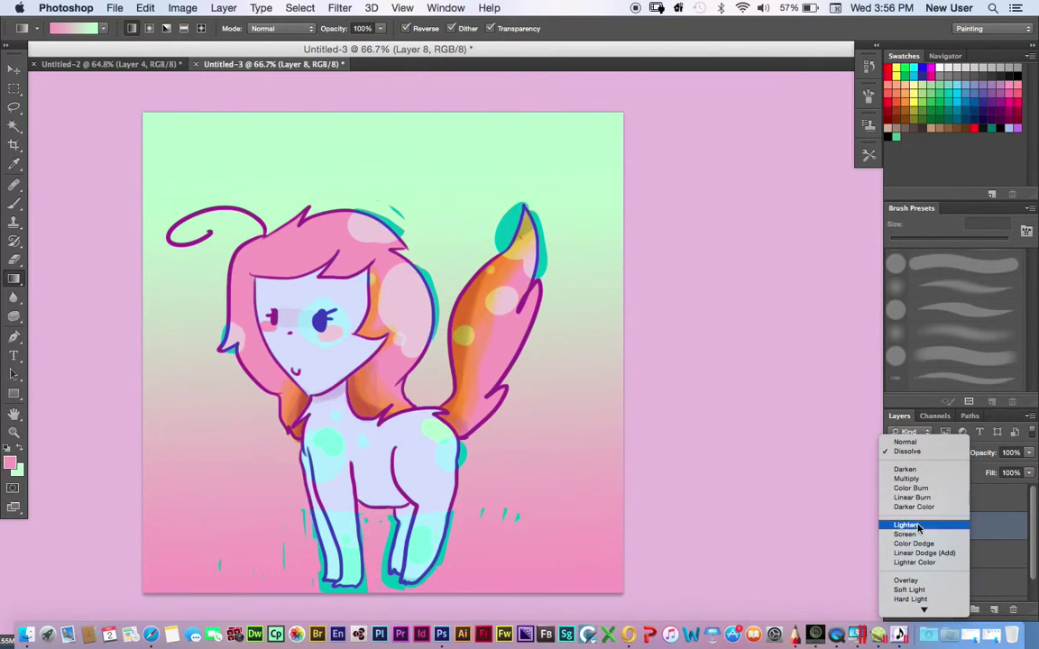
click(912, 534)
click(915, 452)
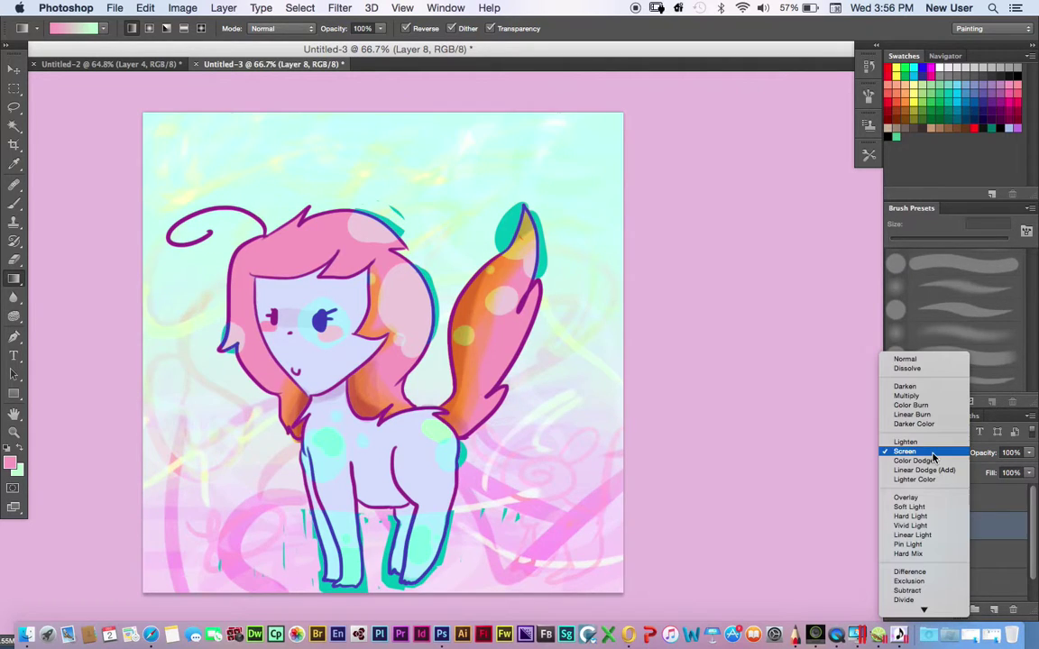
click(909, 497)
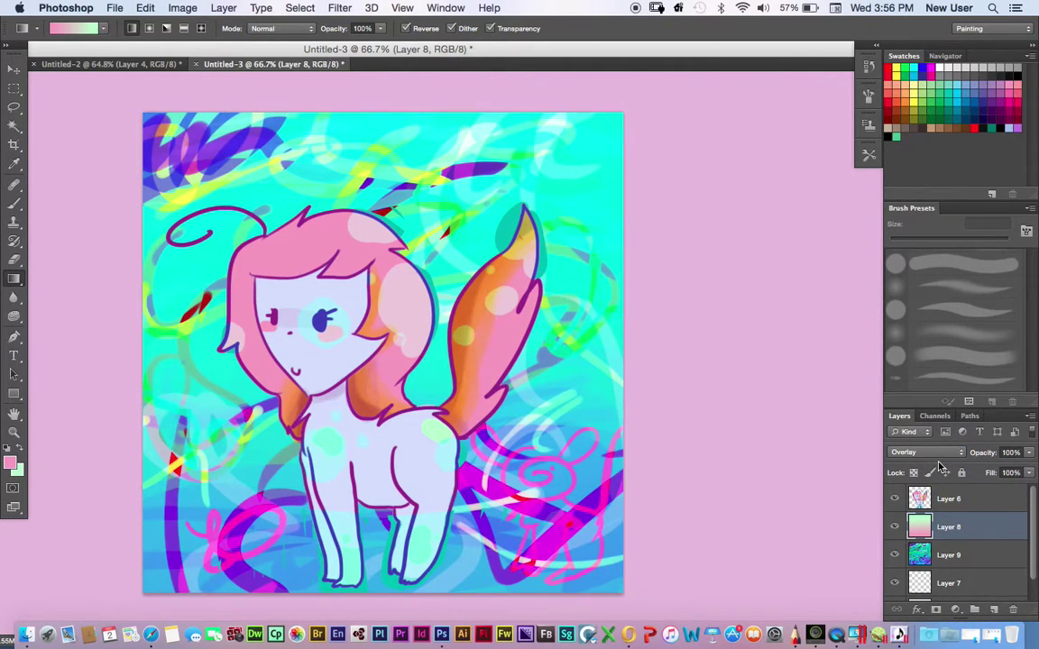
click(944, 461)
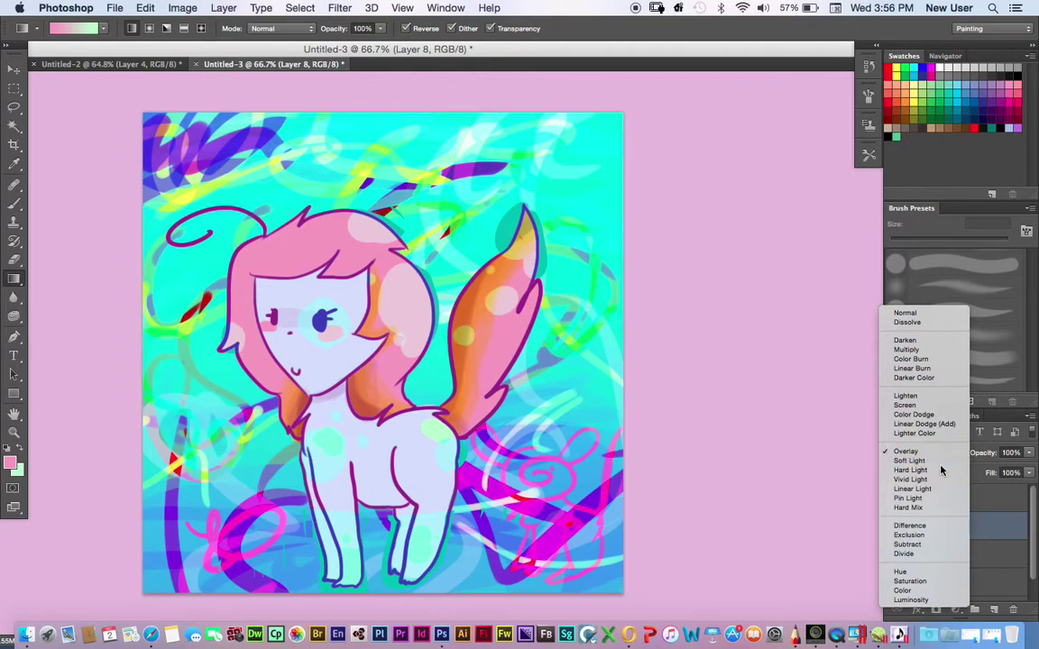
click(938, 465)
click(938, 461)
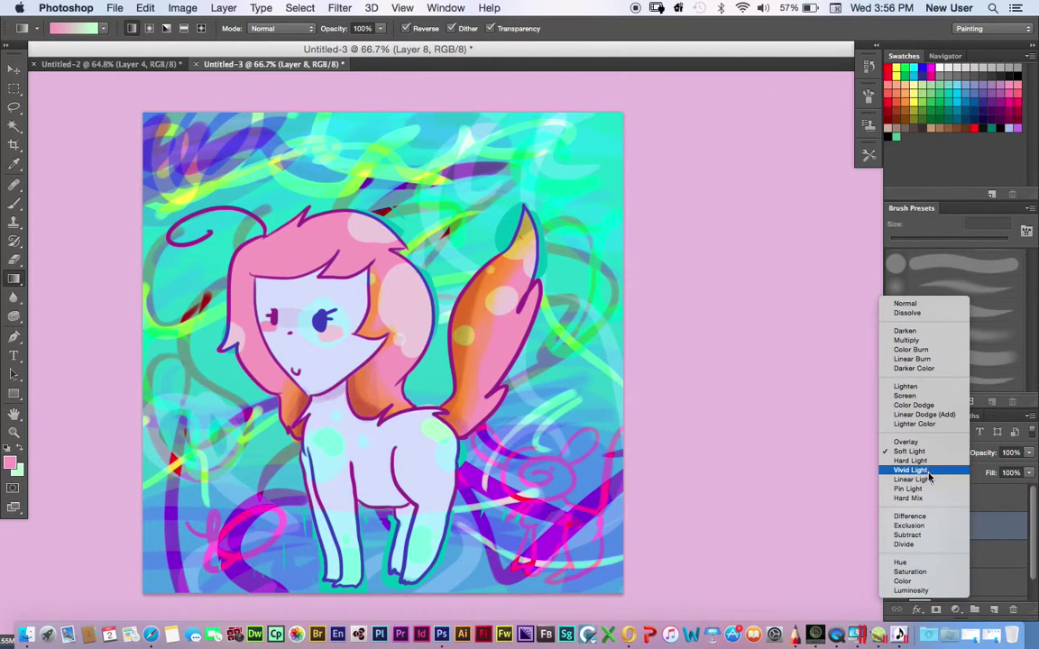
click(937, 461)
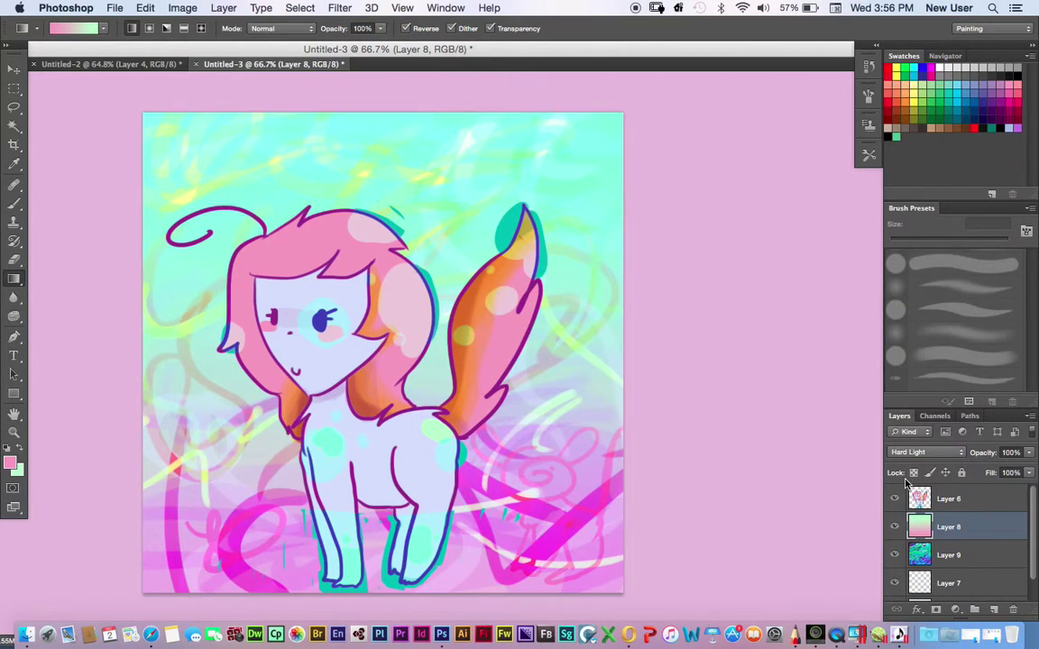
Delete the gradient layer, Layer 8, and merge all visible layers into one
key(Delete)
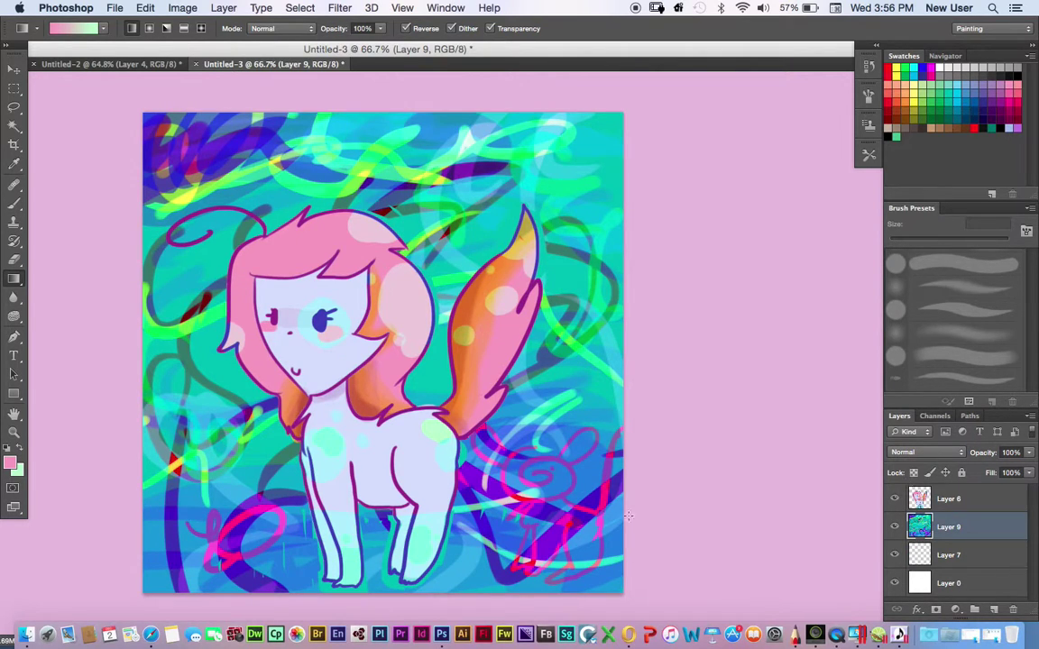
click(224, 7)
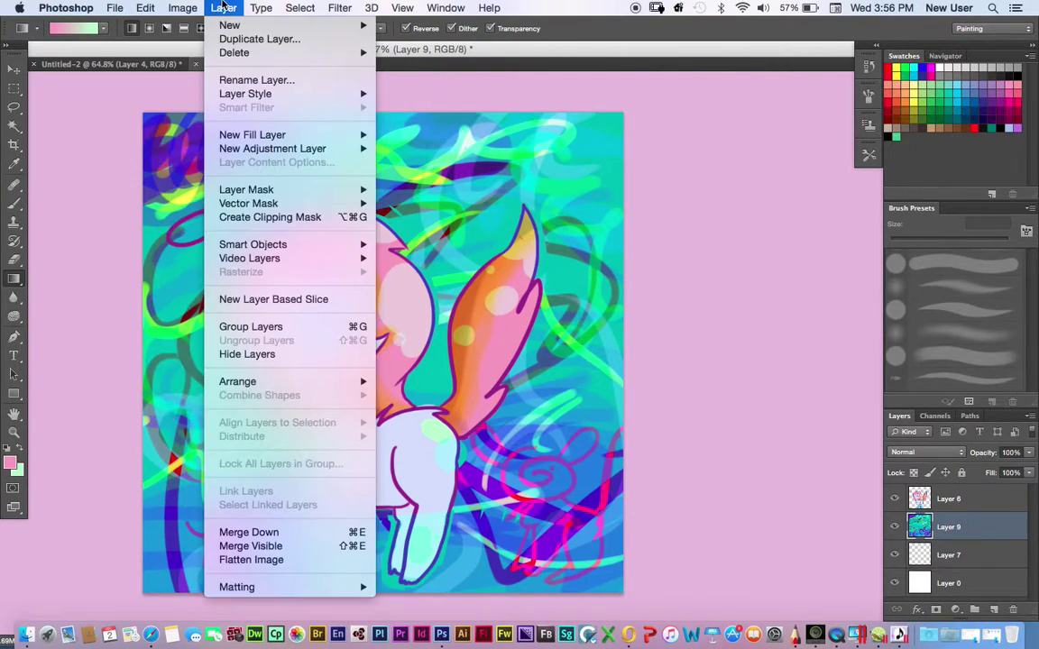
click(270, 549)
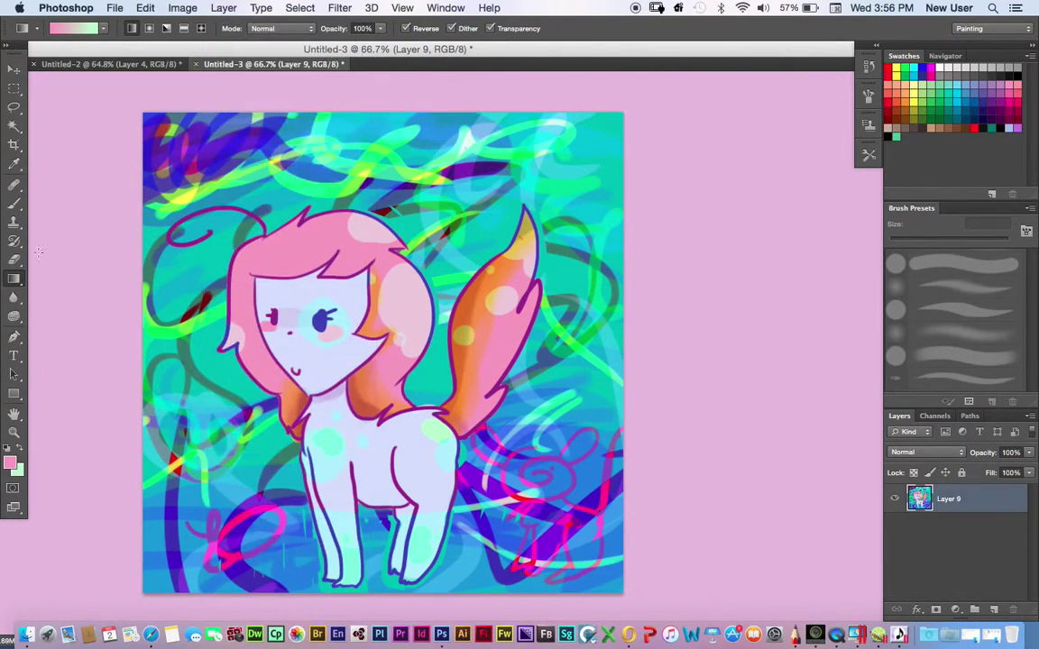
Sign the artwork's upper-right corner with the artist's initials, a small brush symbol and 2015 in dark blue, using a Normal-mode brush at 16 and 9 px
click(14, 204)
drag(930, 242, 899, 242)
click(932, 355)
click(989, 98)
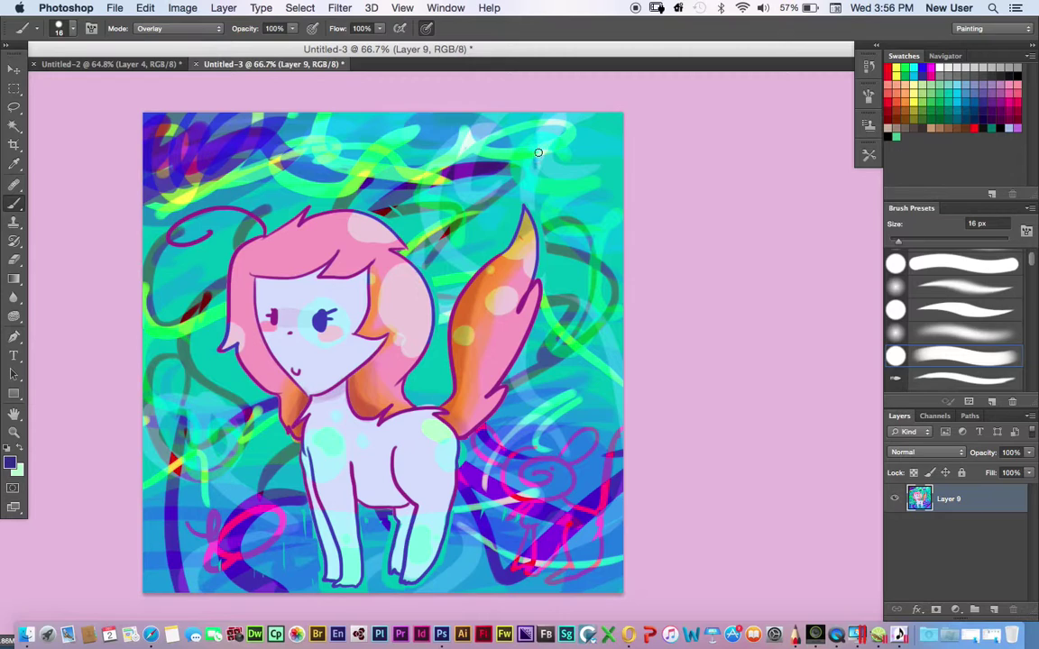
click(177, 28)
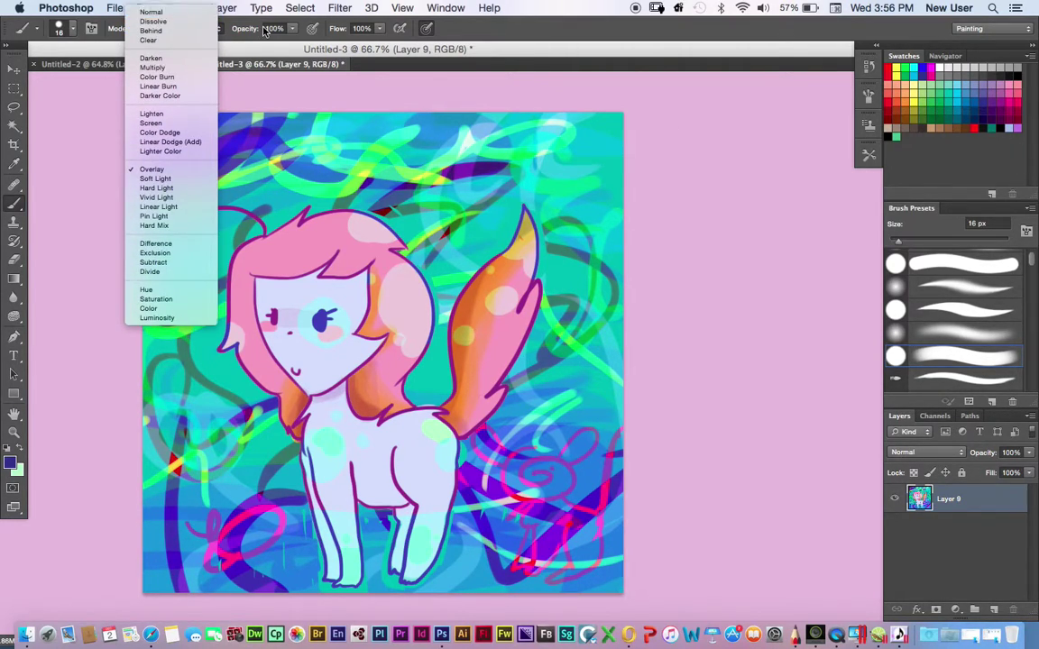
click(188, 11)
mouse_move(542, 147)
mouse_down()
mouse_move(552, 172)
mouse_move(581, 168)
mouse_move(581, 122)
mouse_move(582, 133)
mouse_up()
drag(897, 241, 895, 244)
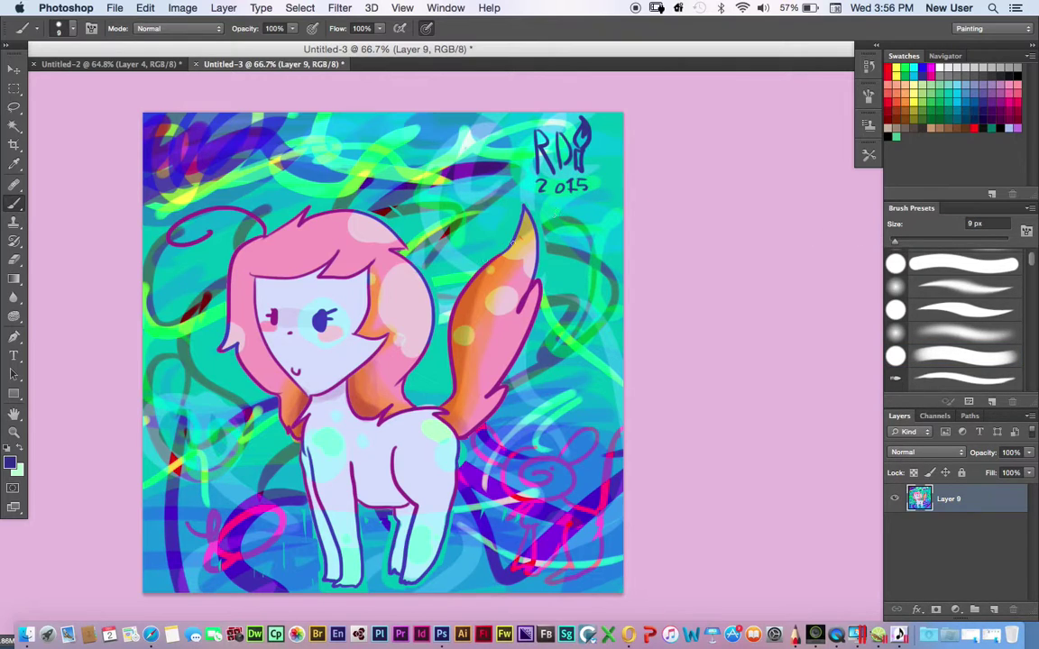
Switch the foreground colour to white and paint small highlight spots on both sides of the creature's pink hair
click(6, 448)
click(19, 448)
drag(413, 287, 419, 299)
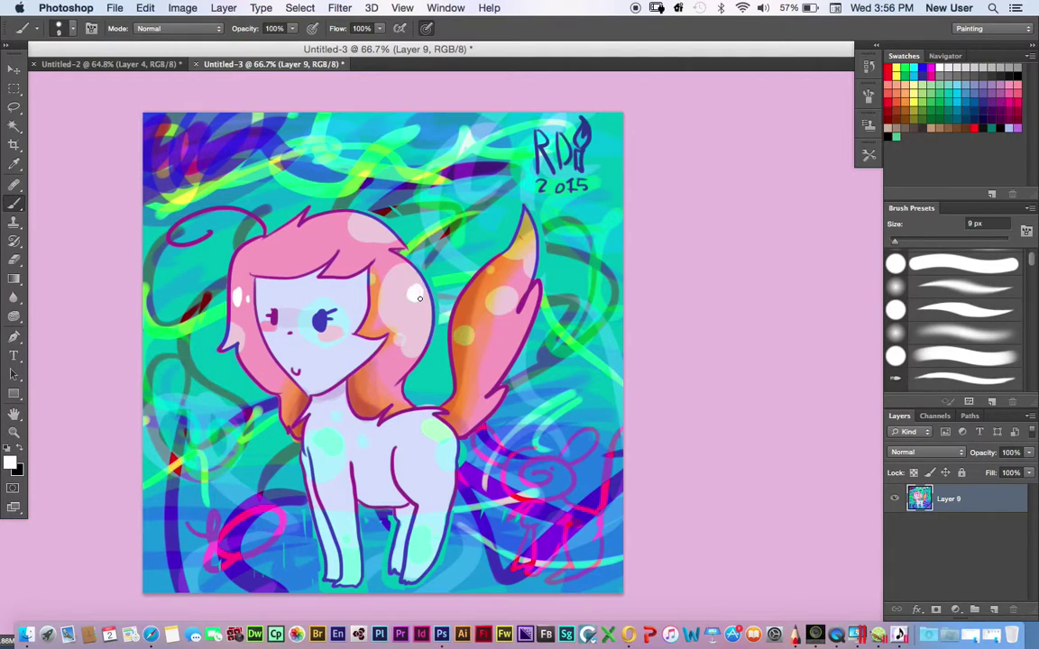